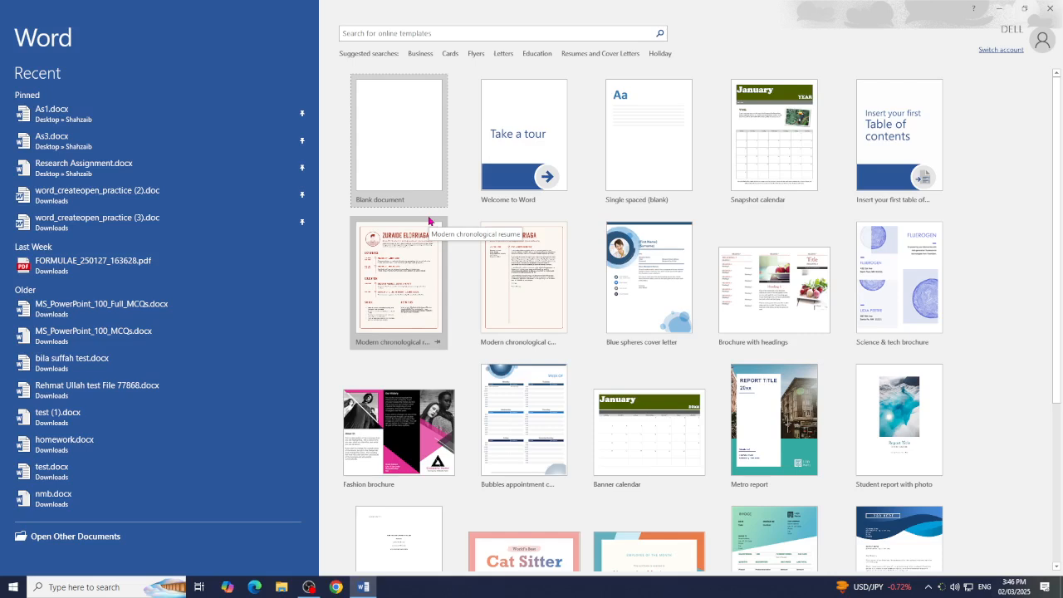
Step: Browse the suggested Business and Education template collections and return to the start page
left_click(420, 54)
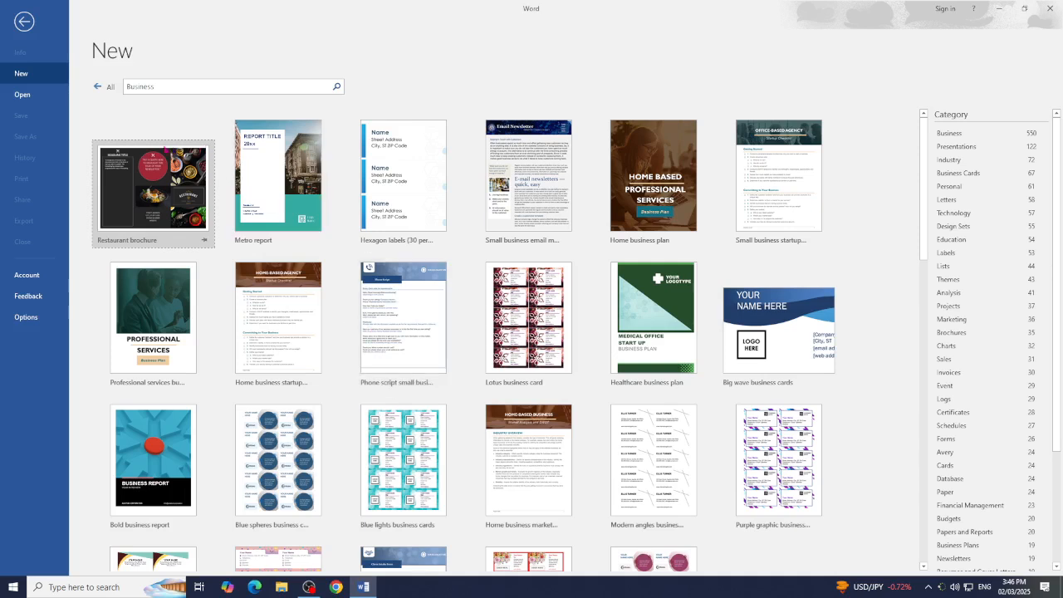
left_click(25, 22)
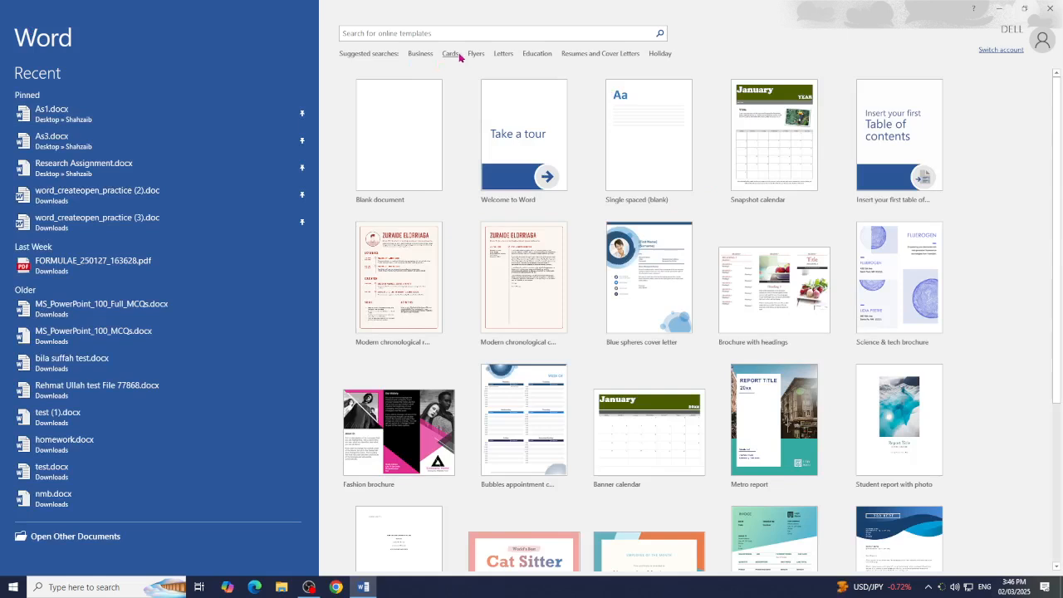
left_click(537, 57)
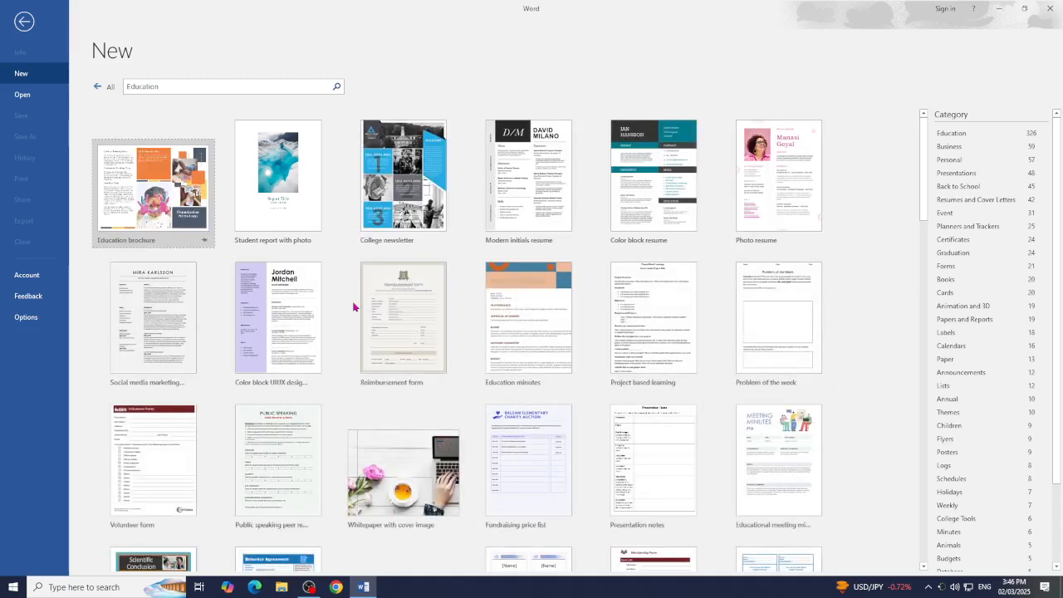
scroll(616, 357, "down", 3)
scroll(616, 357, "down", 6)
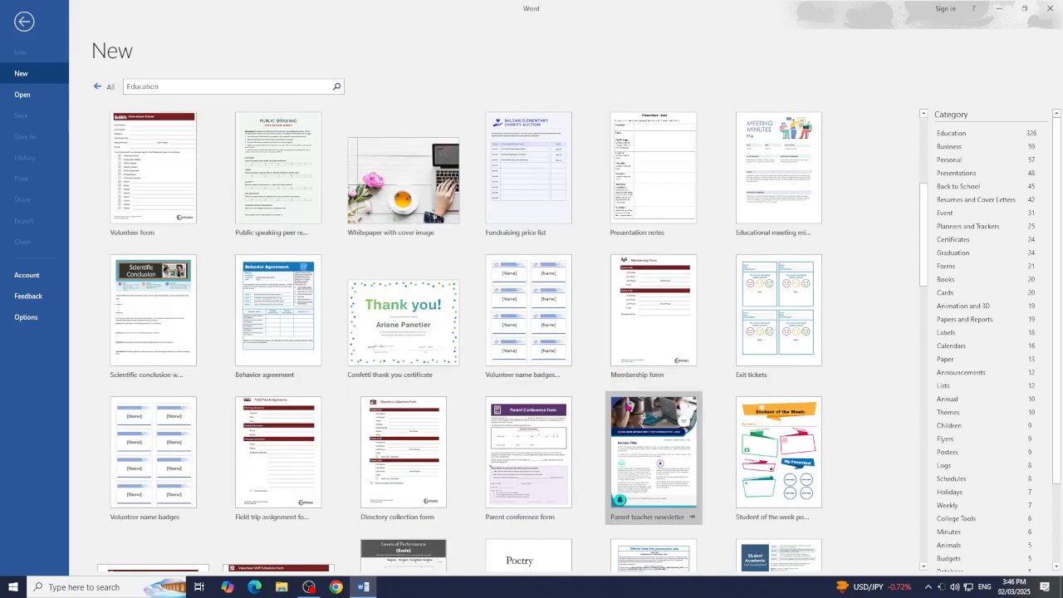
scroll(623, 390, "up", 9)
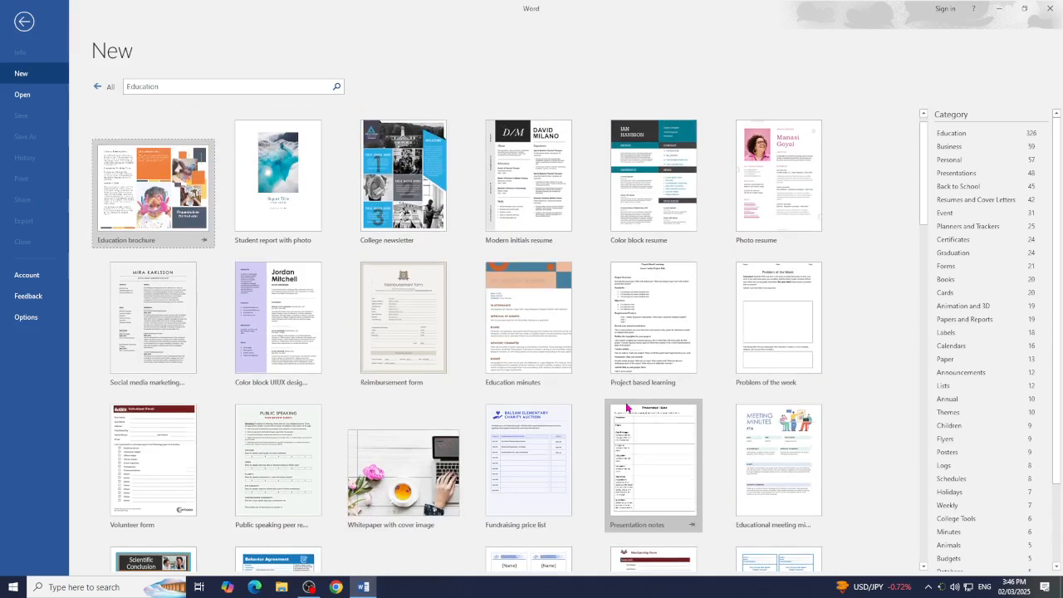
left_click(24, 21)
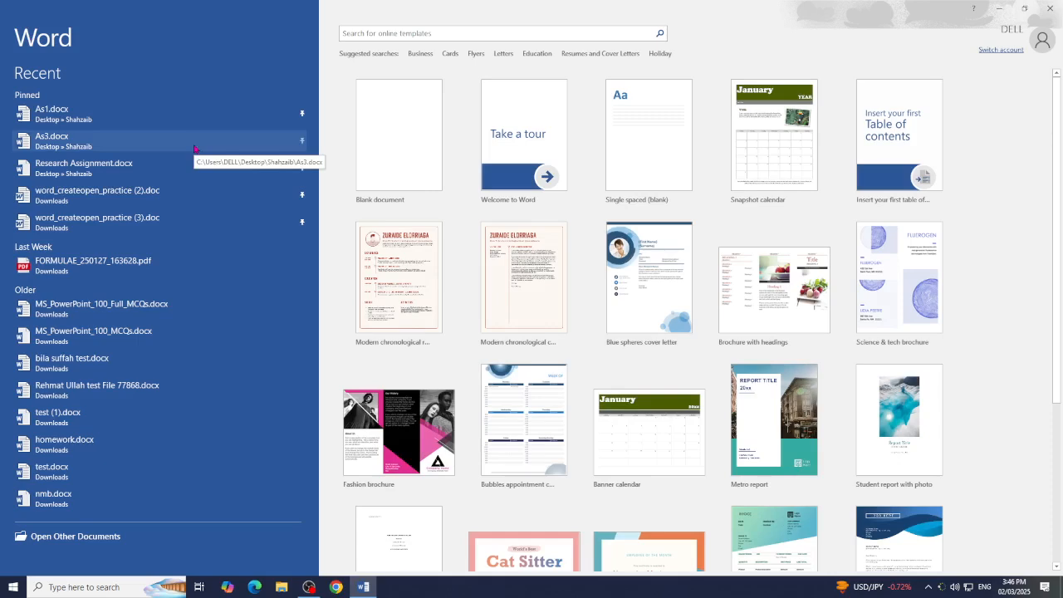
Step: Create a blank document and set the font size to 28
left_click(388, 181)
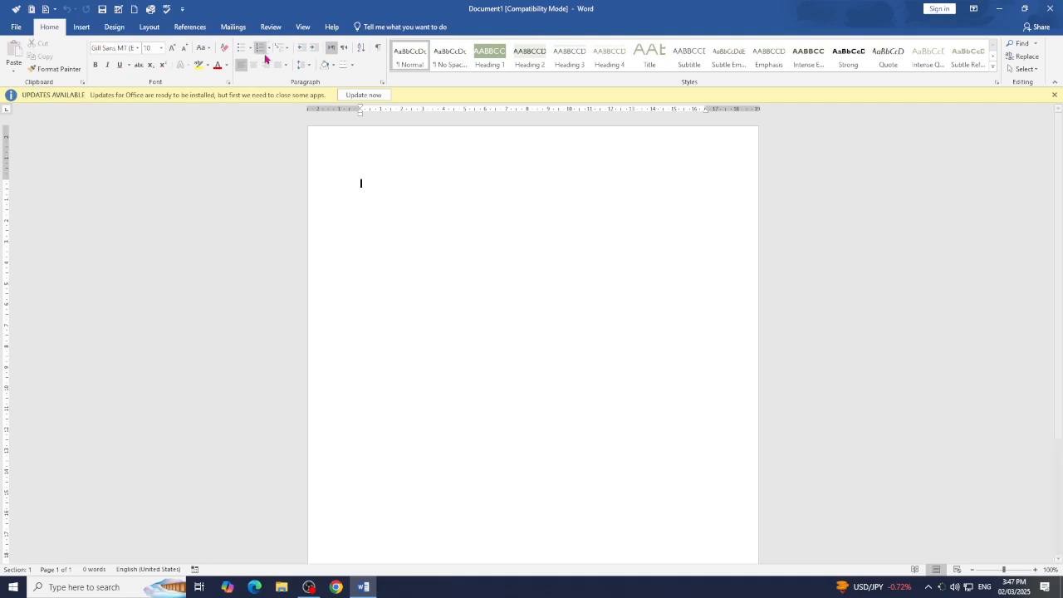
left_click(161, 48)
left_click(147, 189)
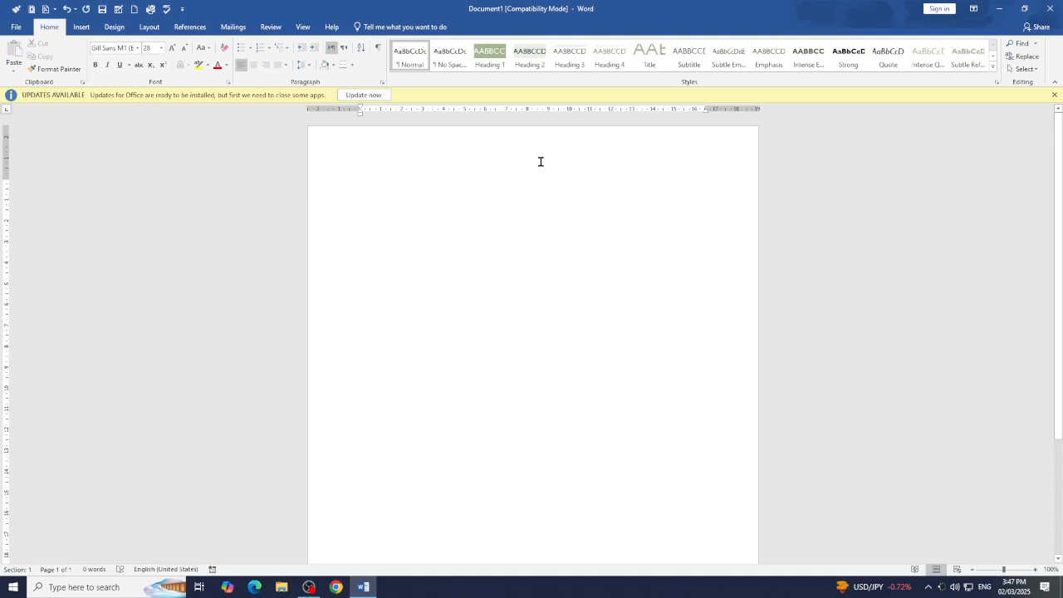
Step: Enter the opening words "Softwre Name" on the first line, correcting the initial letter to S
type("aoftw")
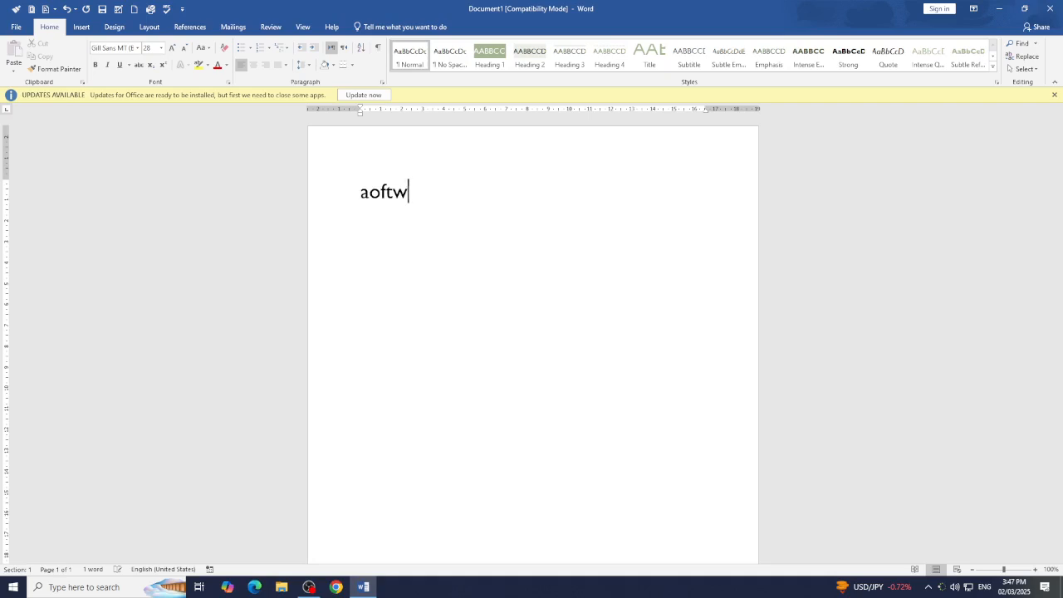
type("re ")
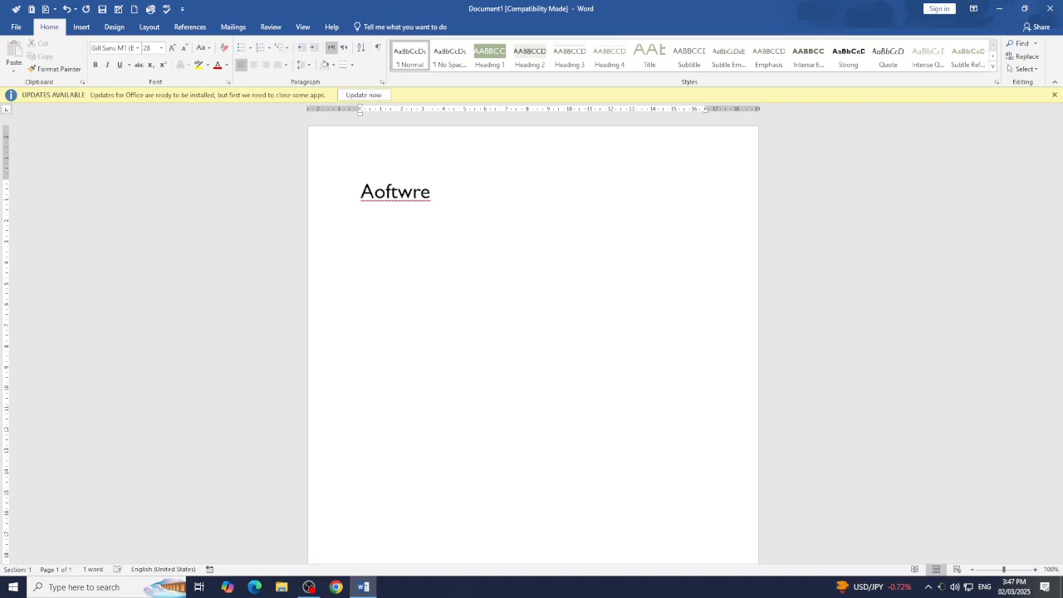
type("Name")
key("Left")
key("Left")
key("Left")
key("Left")
key("Left")
key("Left")
key("Left")
key("Left")
key("Left")
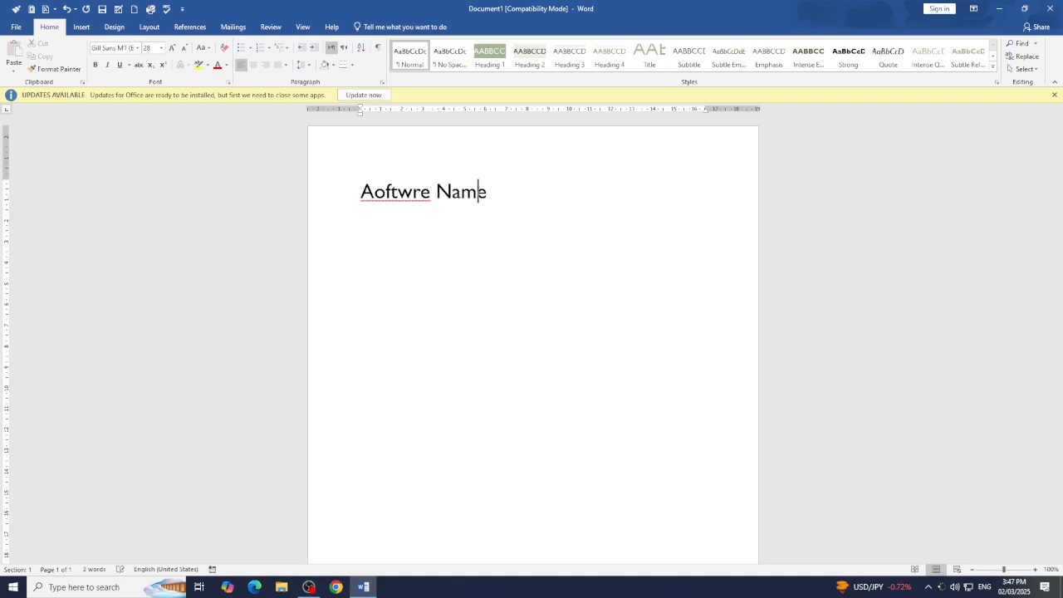
key("Left")
key("Left")
key("BackSpace")
type("S")
Step: Complete the first line by adding ": Ms Word" after "Softwre Name"
key("Right")
key("Right")
key("Right")
key("Right")
key("Right")
key("Right")
key("Right")
key("Right")
key("Right")
key("Right")
key("Right")
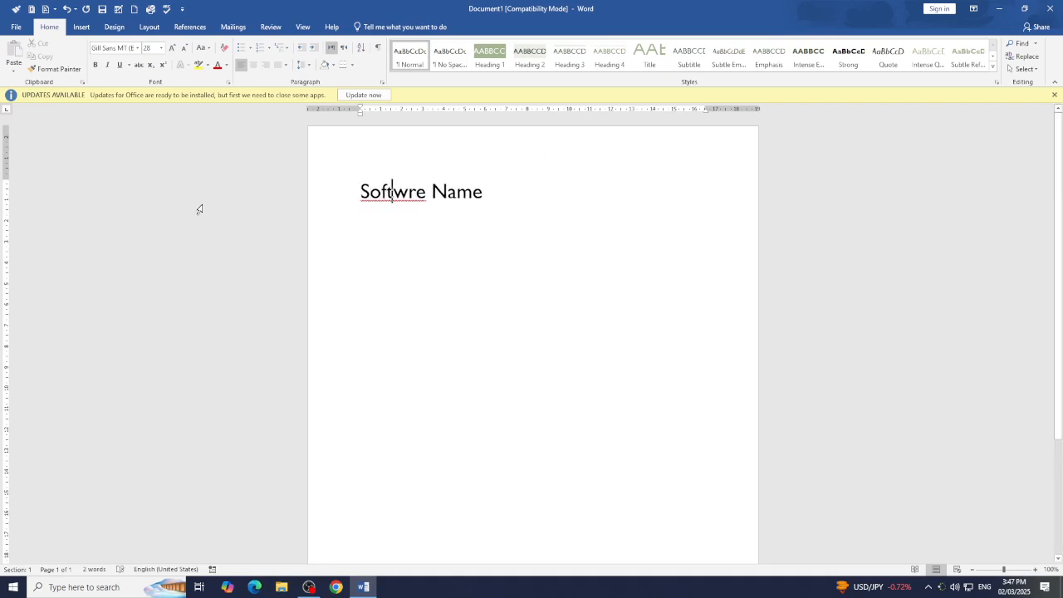
type(":")
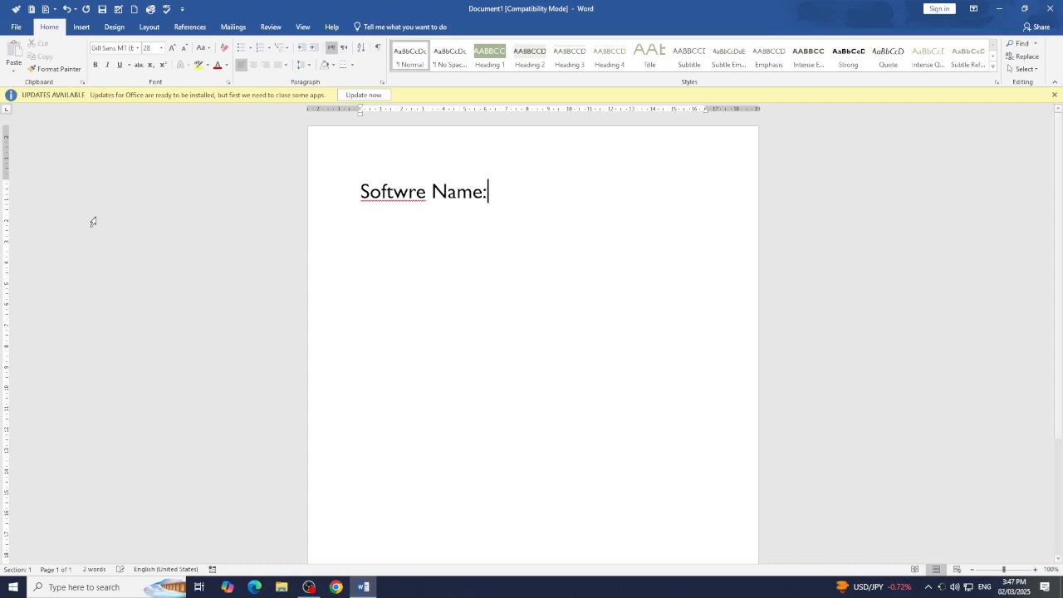
type(" Ms Word")
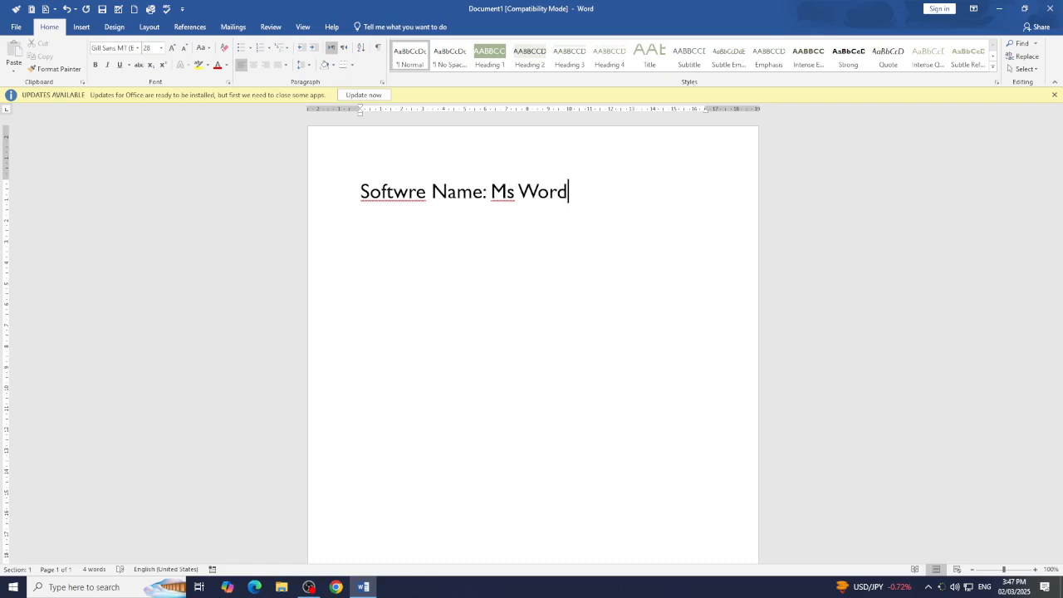
Step: Add a new paragraph reading "This software is used to make documents"
key("Return")
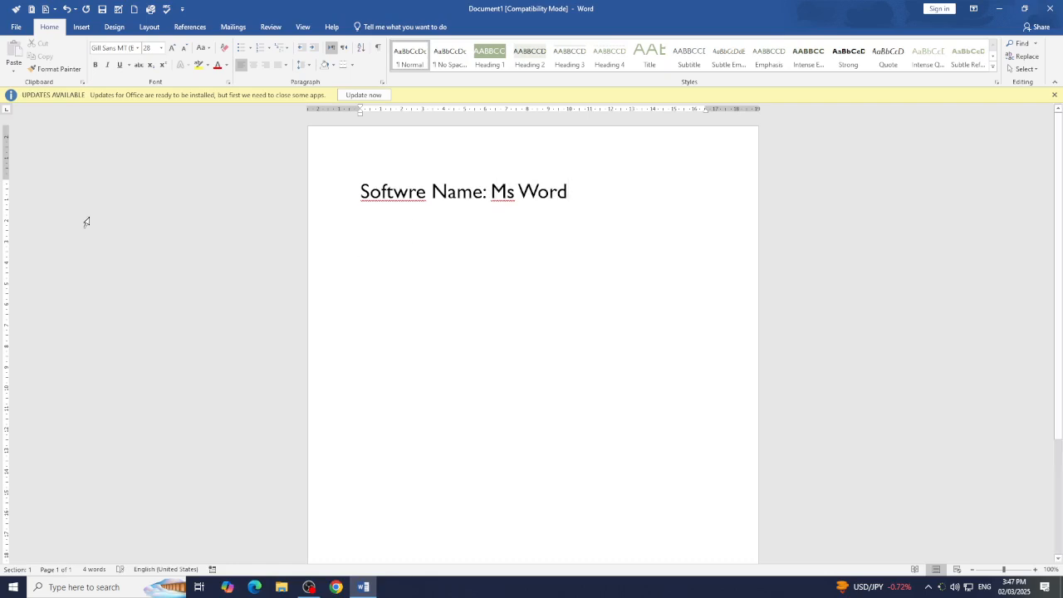
type("This ")
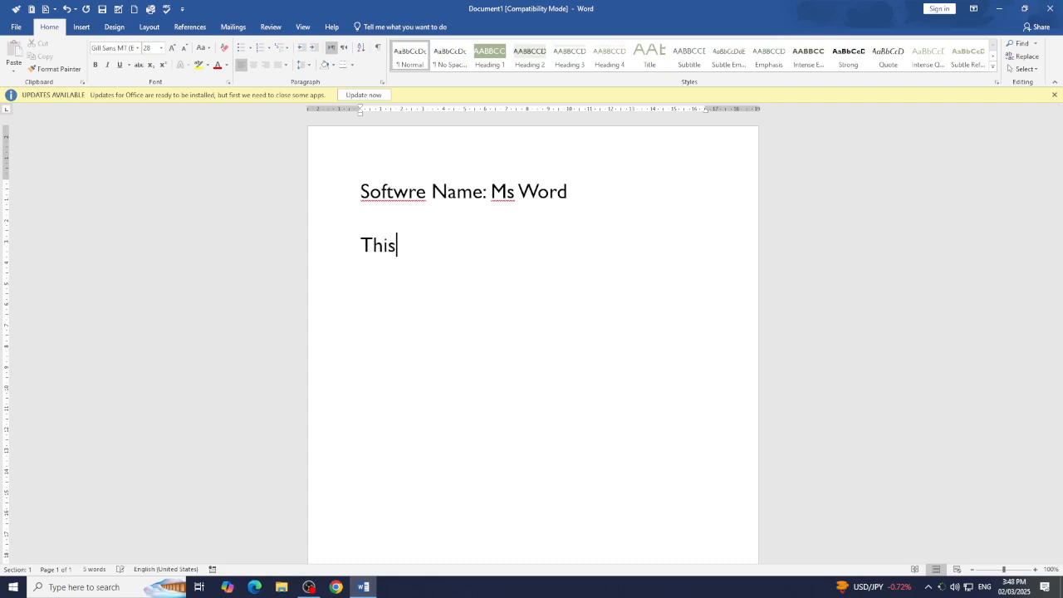
type("software ")
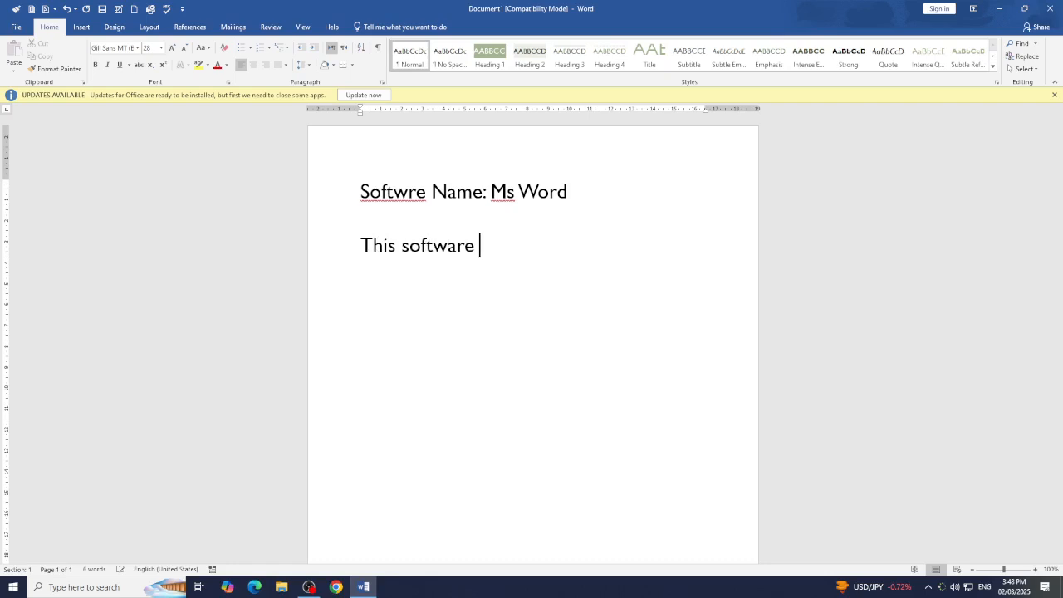
type("is used to ma")
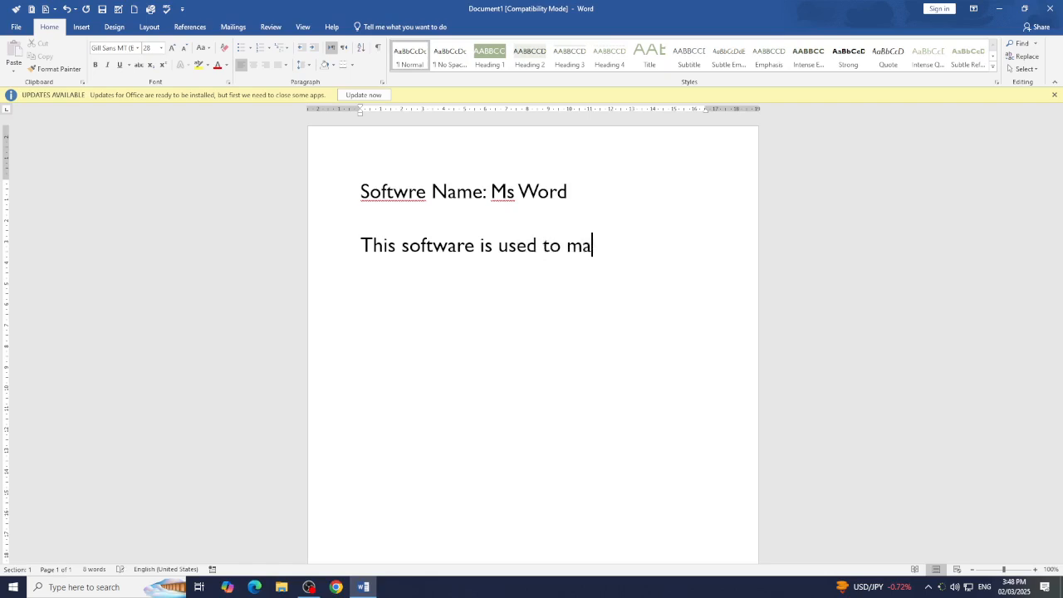
type("ke documents")
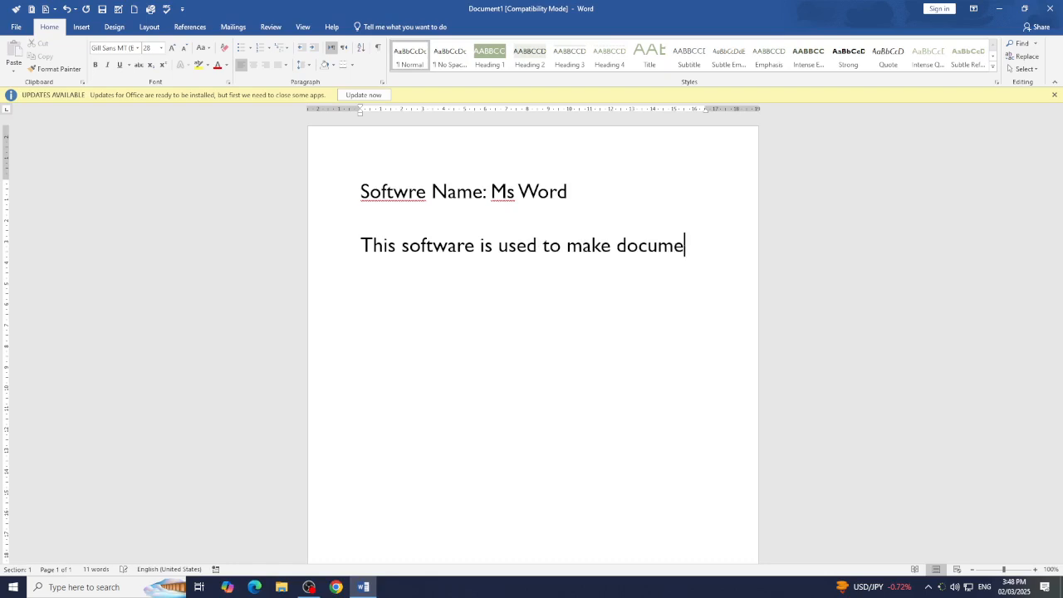
Step: Add another paragraph with the label "File name extension:" below the description
key("Return")
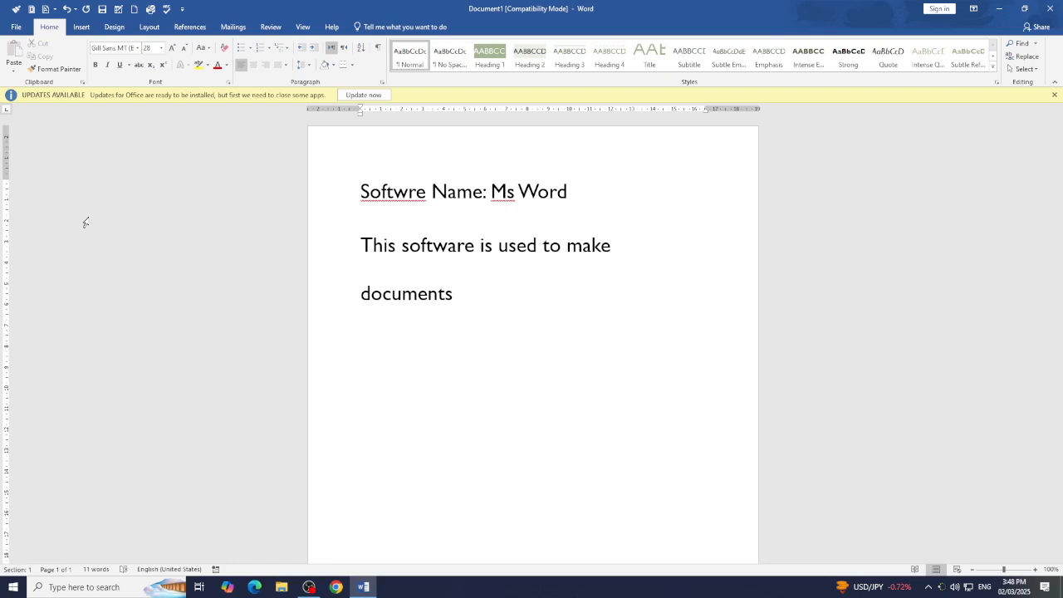
key("Return")
type("file name e")
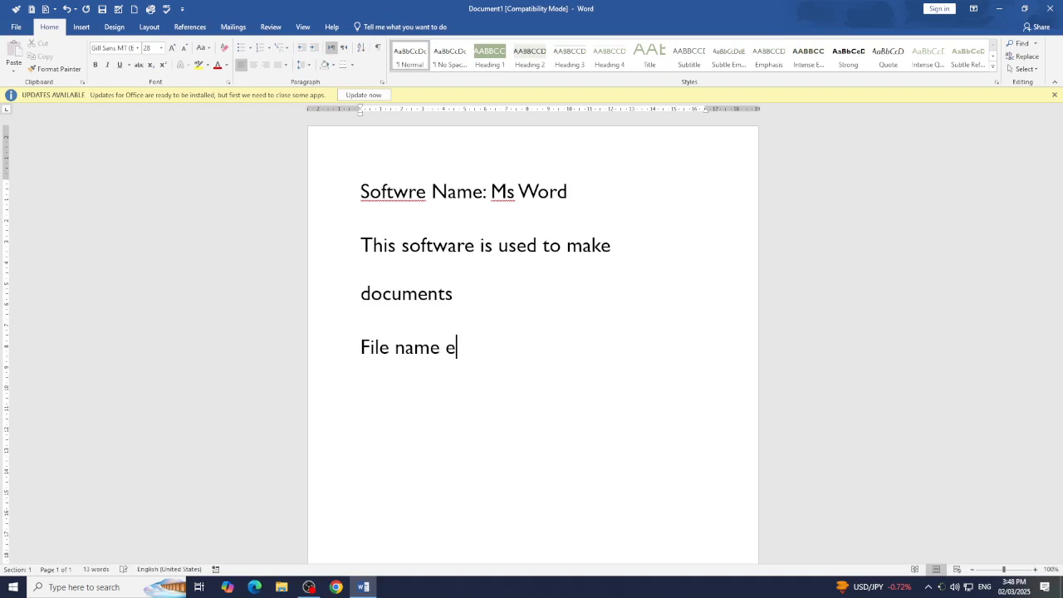
type("xtensiuo")
key("BackSpace")
key("BackSpace")
type("on")
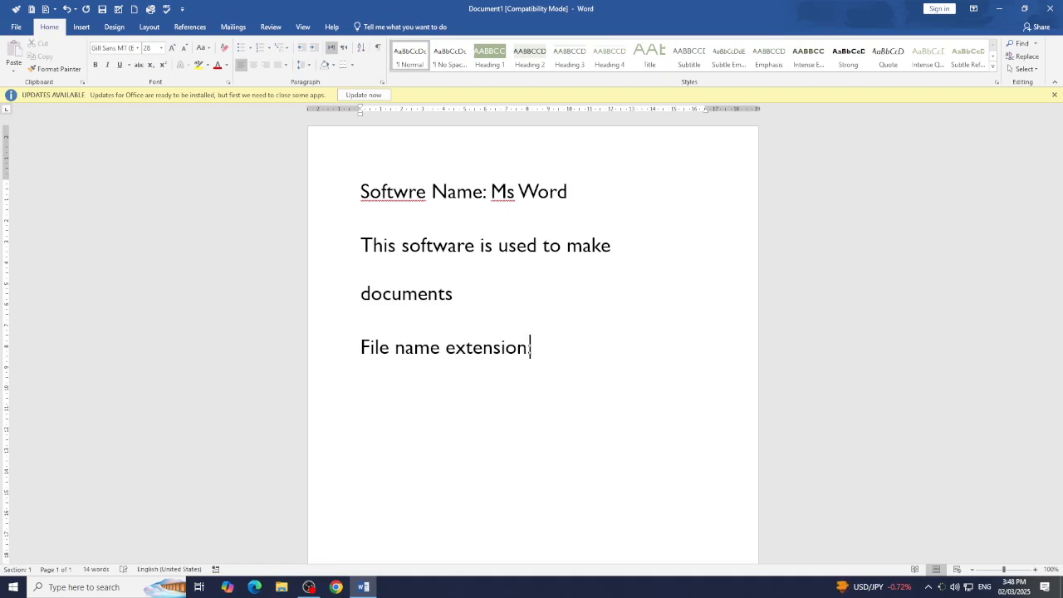
type(":")
Step: Show the desktop and examine the file type in the properties of 5 May Attendence.xlsx, closing them when done
key("super+d")
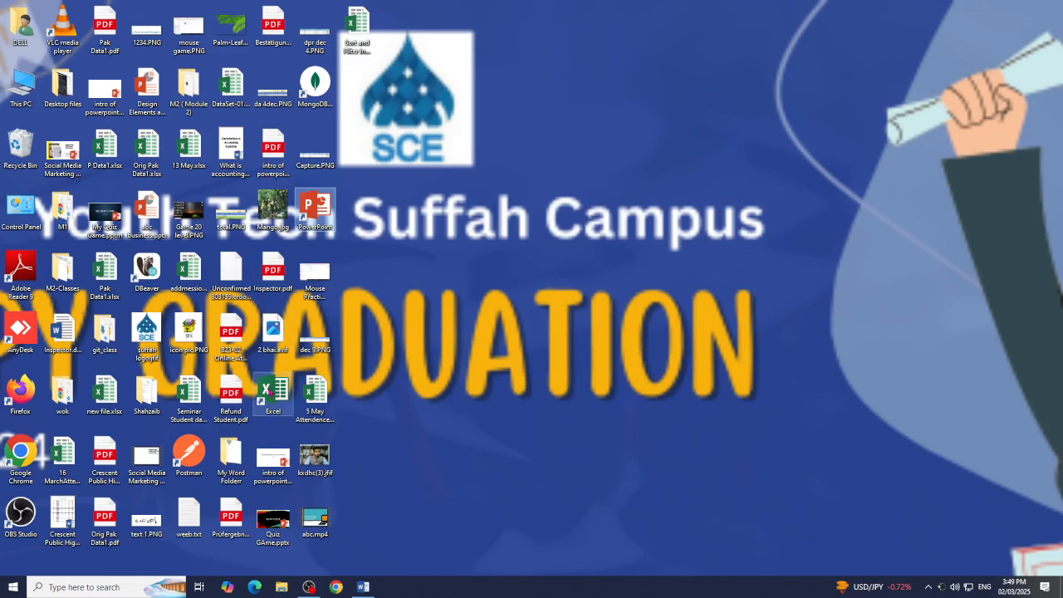
left_click(305, 399)
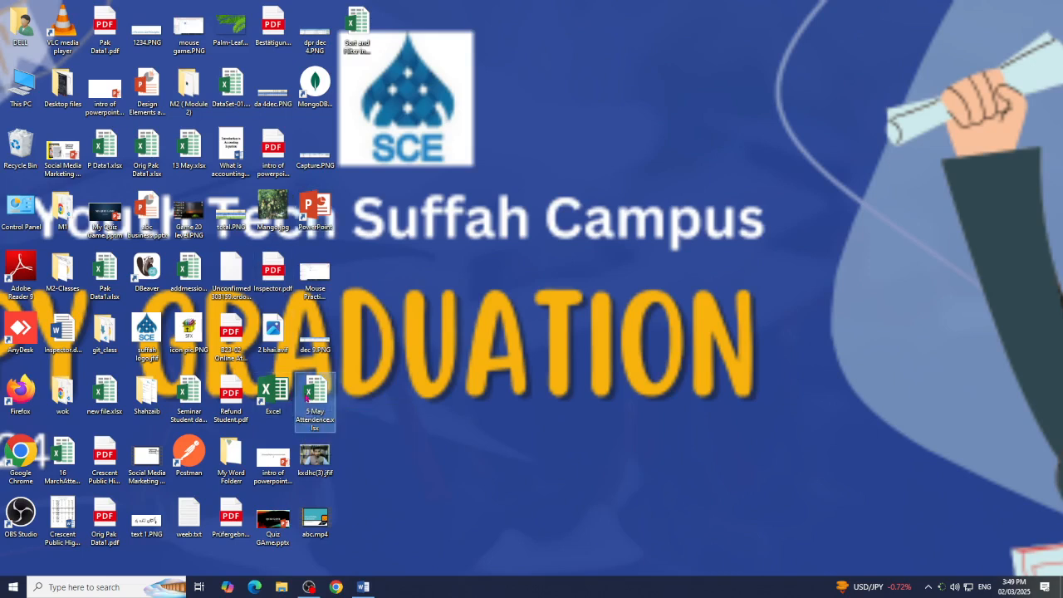
left_click(80, 352)
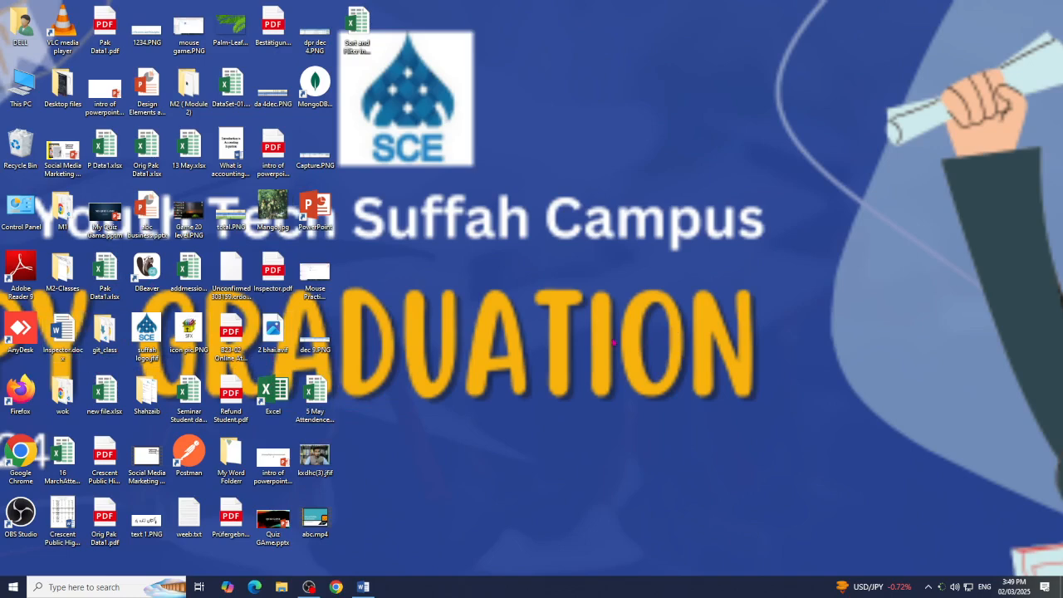
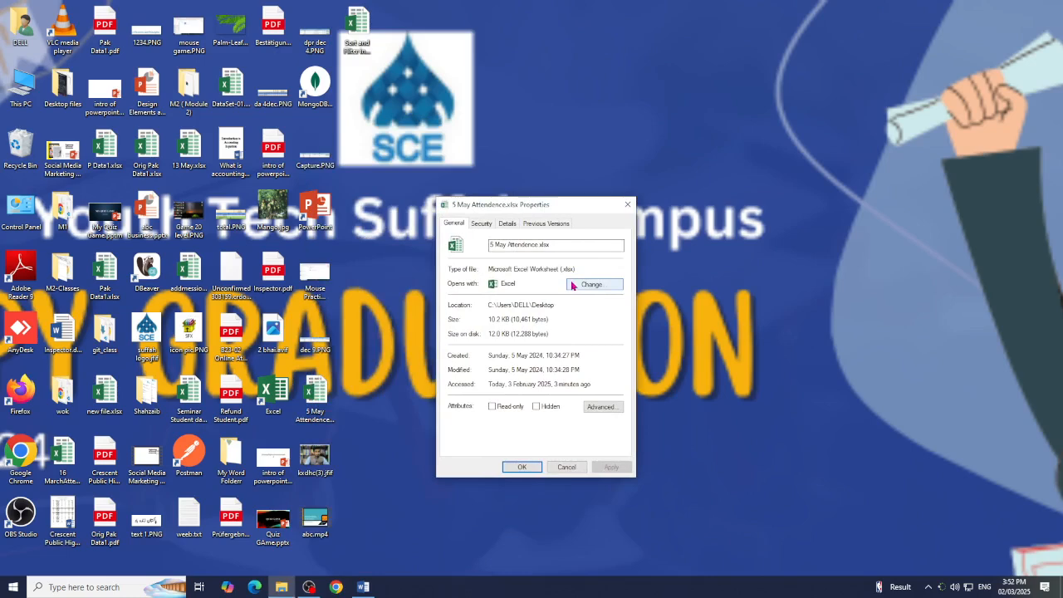
left_click(627, 204)
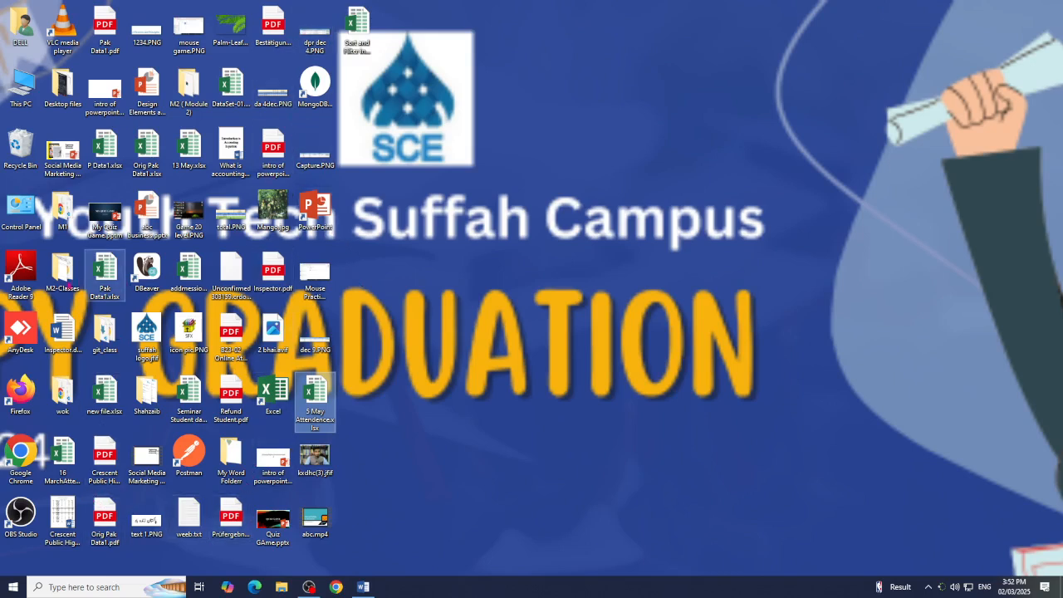
Step: Open the properties of abc business.pptx, examine its file type, and move the properties window clear of the desktop files
right_click(314, 212)
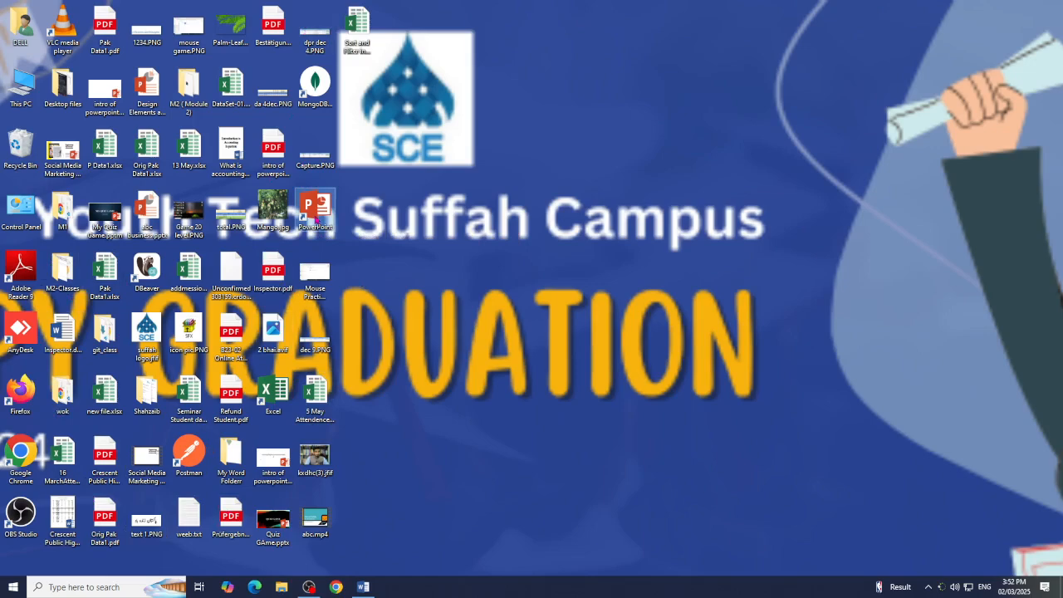
left_click(140, 218)
right_click(139, 217)
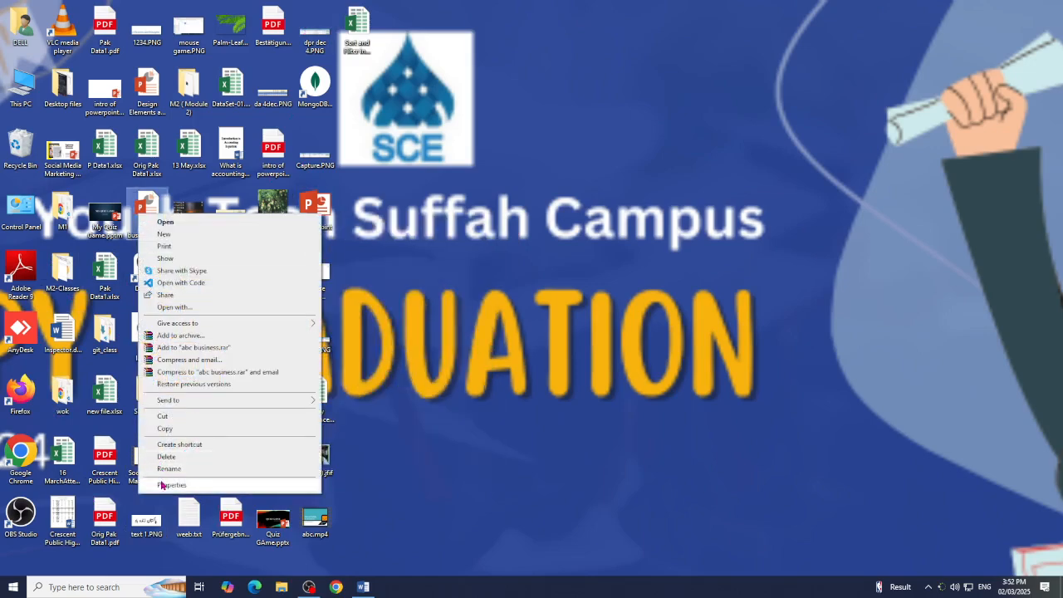
left_click(163, 485)
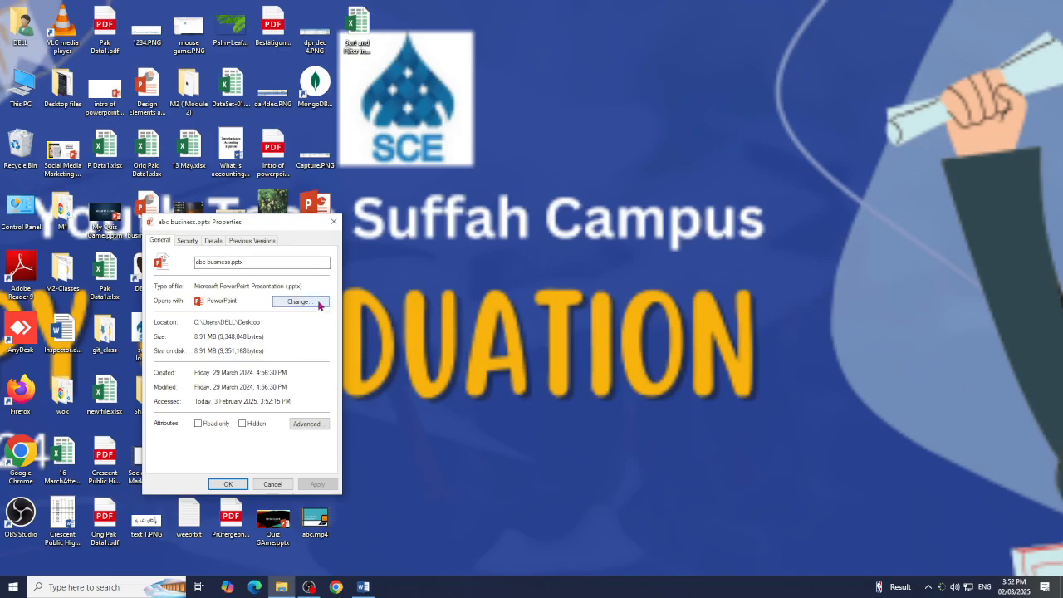
left_click(299, 302)
left_click_drag(270, 233, 747, 223)
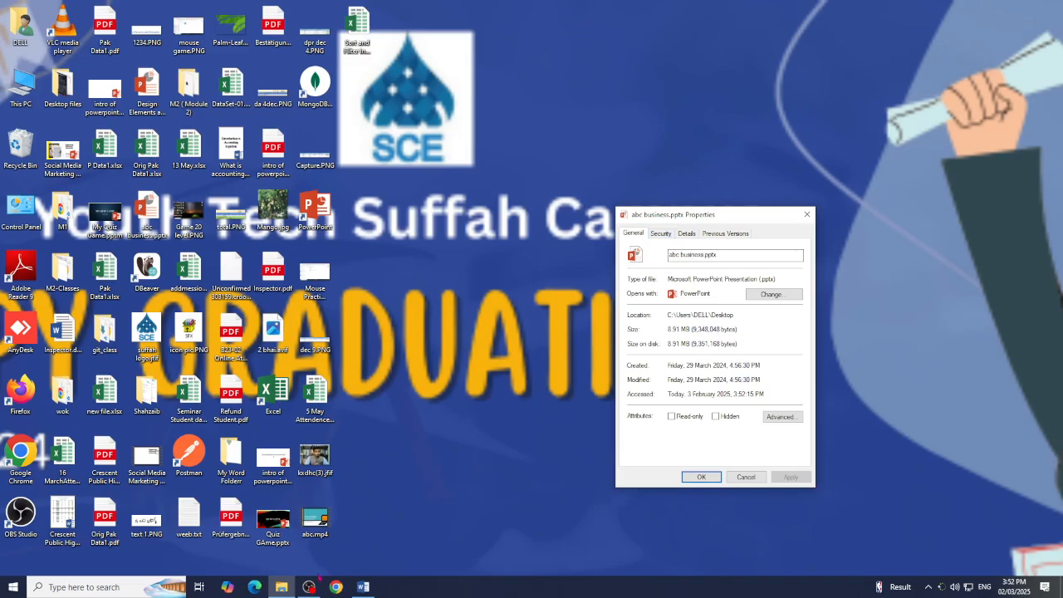
Step: Return to the Word document and start saving it, choosing the Desktop as the save location
left_click(363, 588)
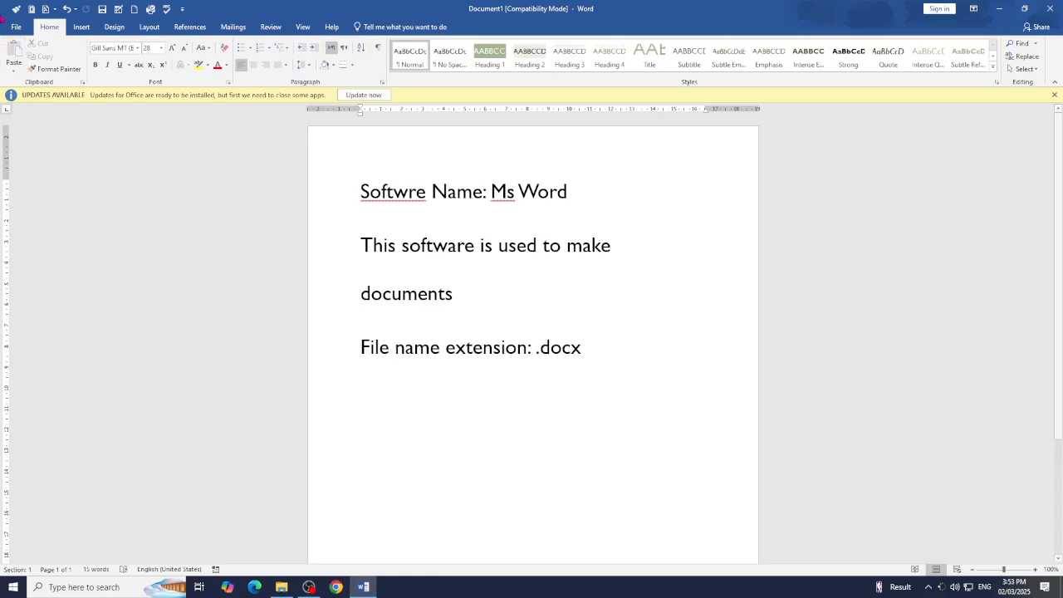
left_click(12, 27)
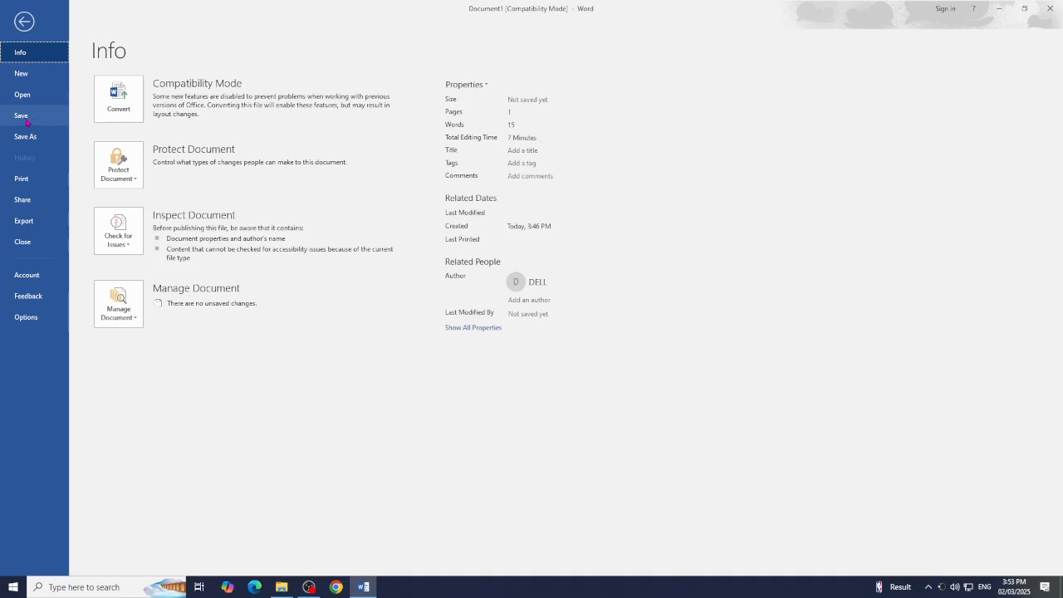
left_click(26, 122)
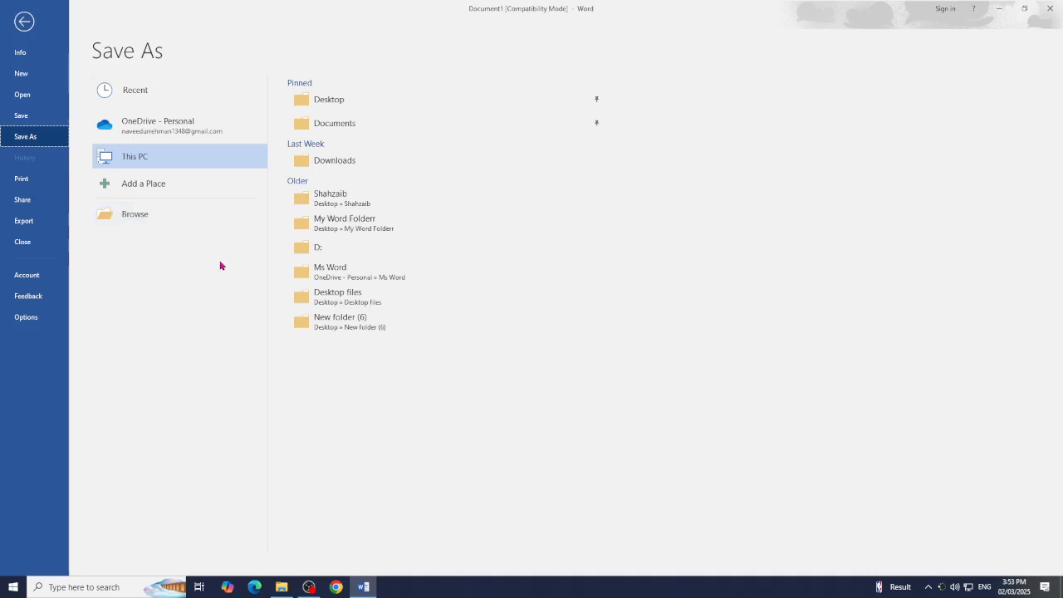
left_click(151, 220)
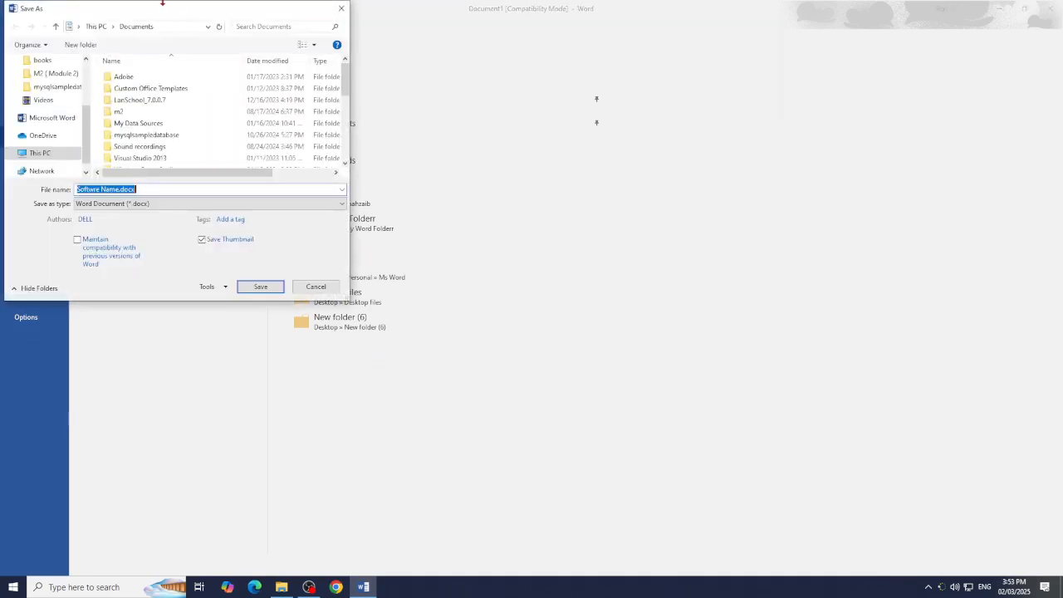
left_click_drag(162, 15, 796, 247)
scroll(669, 332, "up", 3)
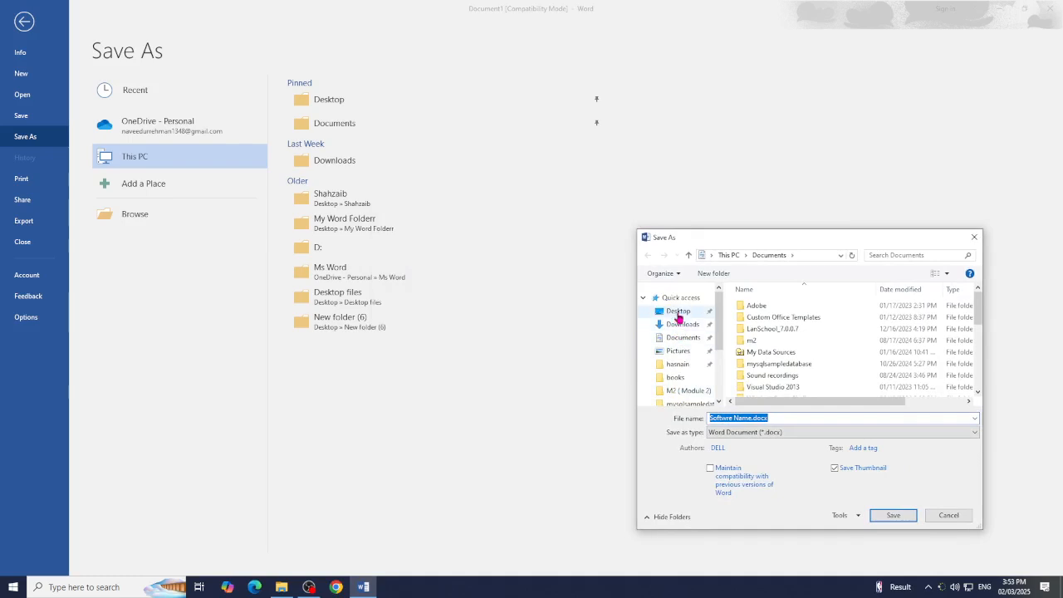
left_click(678, 312)
Step: Save the document as "Introduction ms word" in Word Document format, accepting the upgrade to the newest file format
left_click(771, 415)
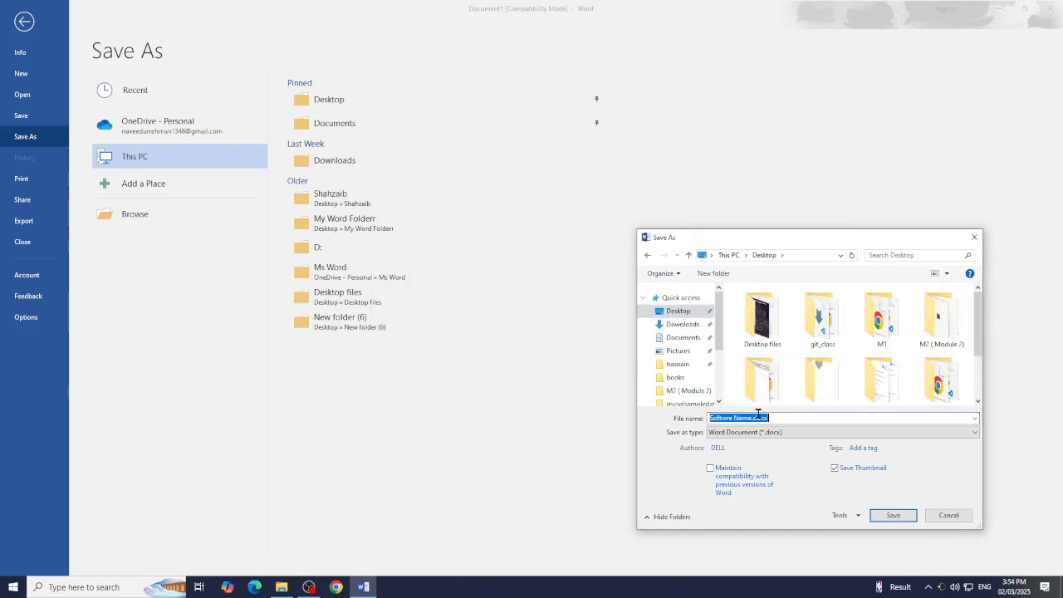
type("In")
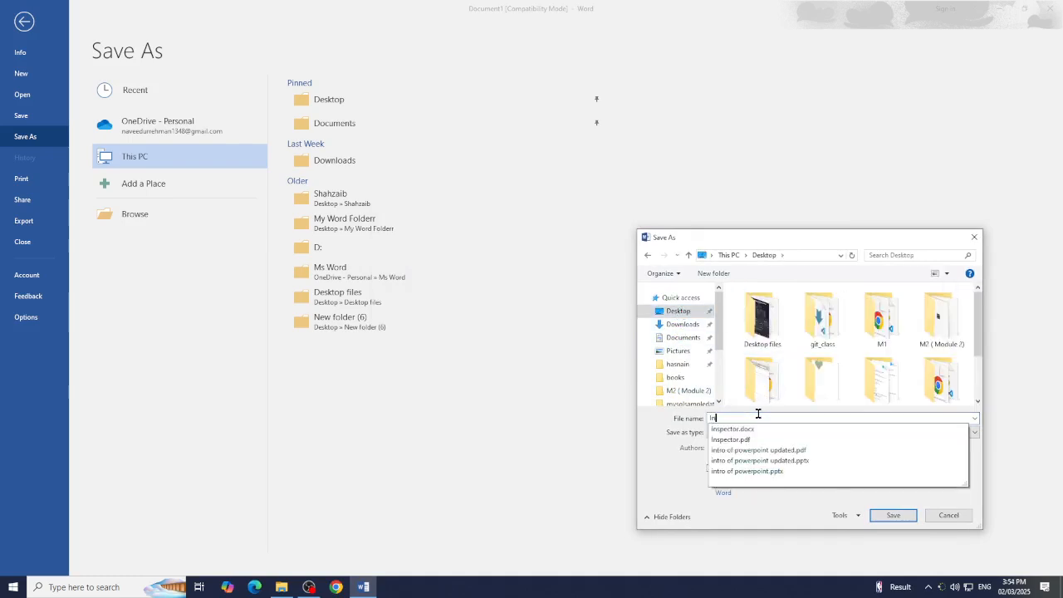
type("troduction")
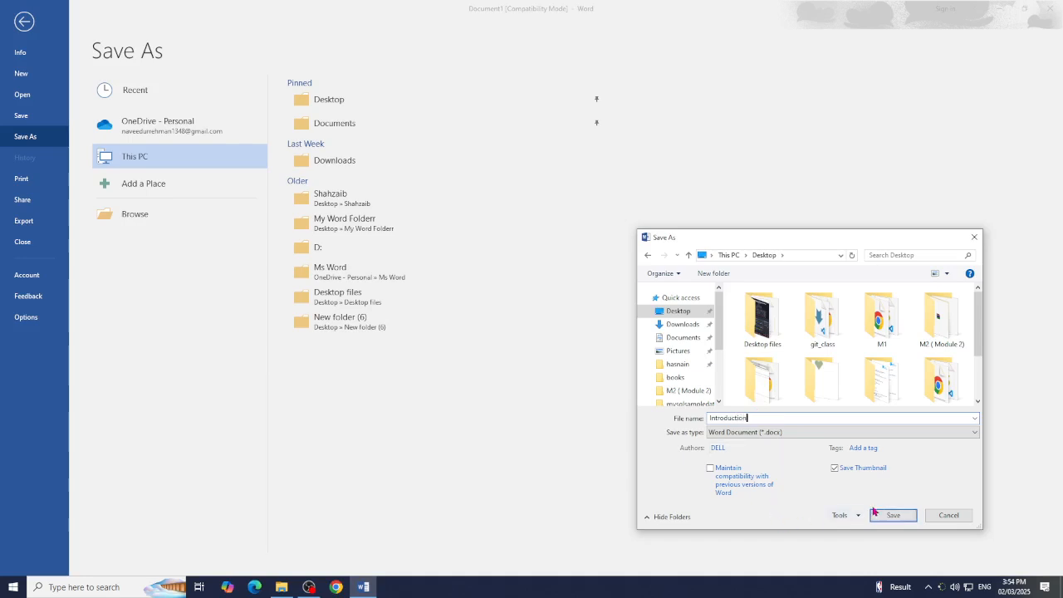
type(" ms word")
left_click(892, 516)
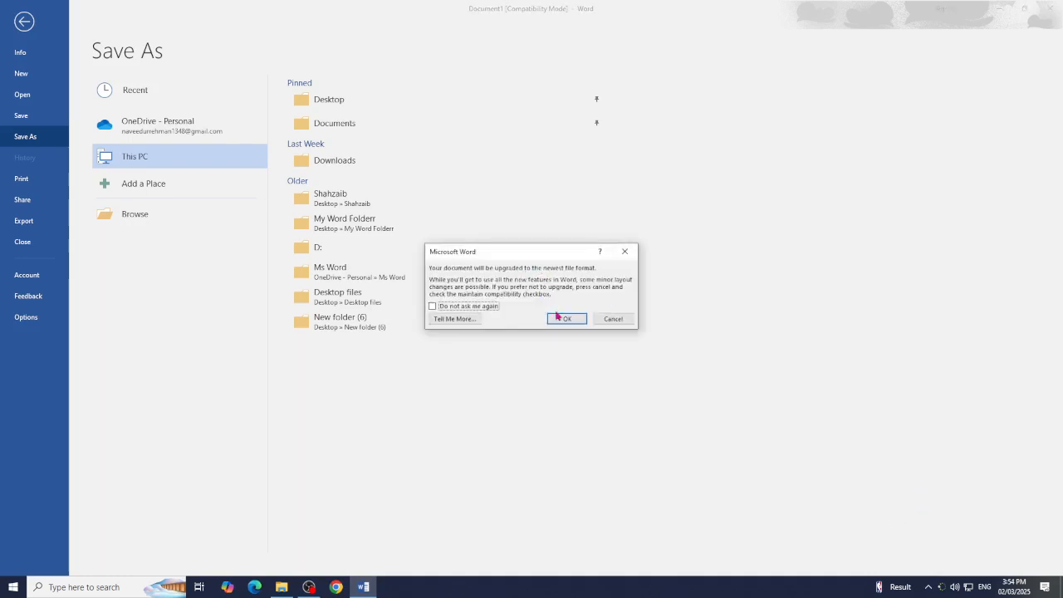
left_click(560, 318)
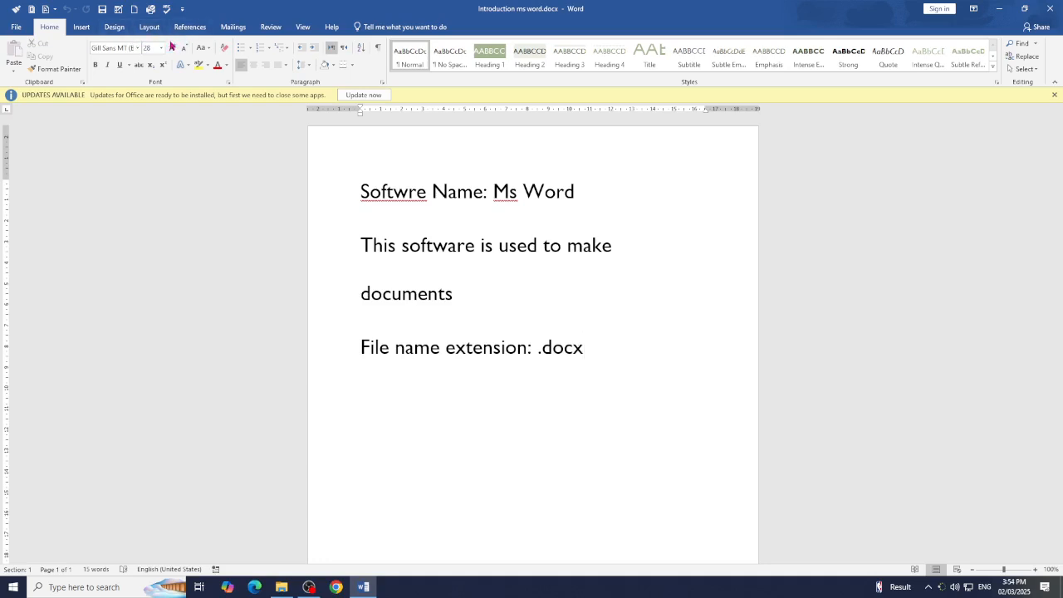
left_click(116, 28)
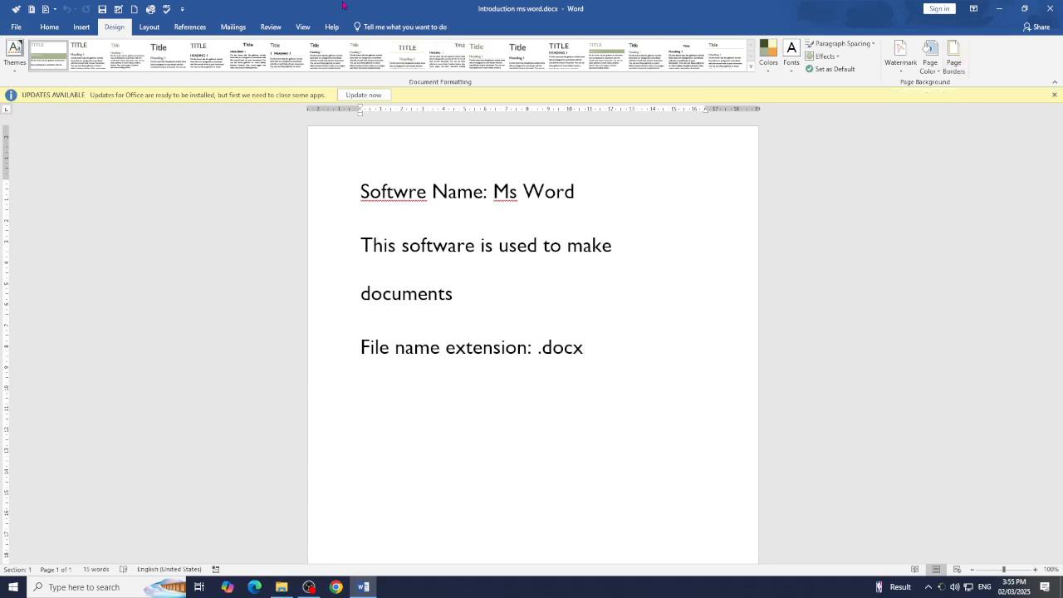
left_click(47, 33)
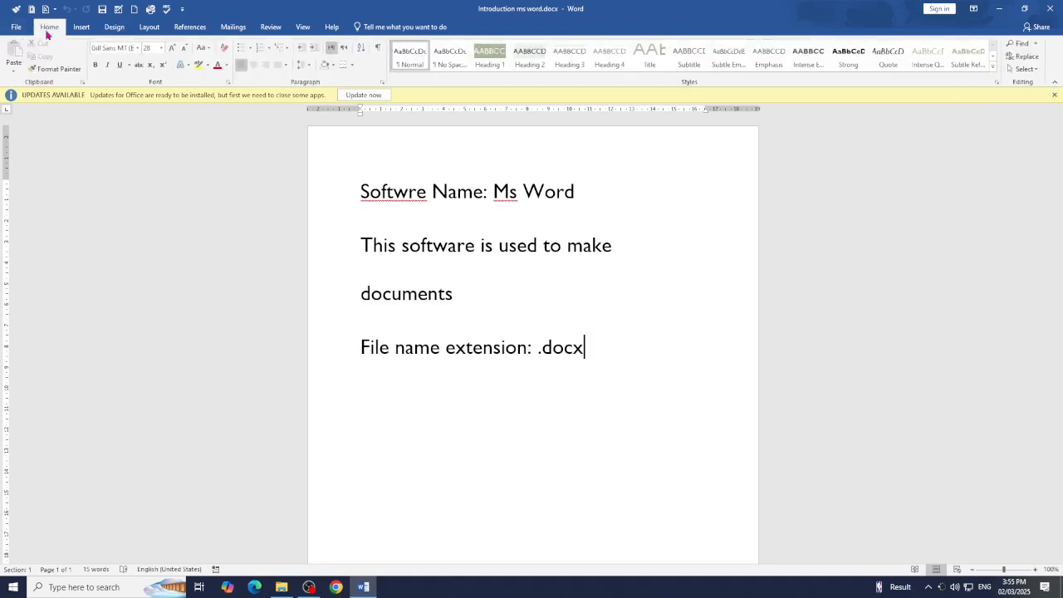
left_click(113, 26)
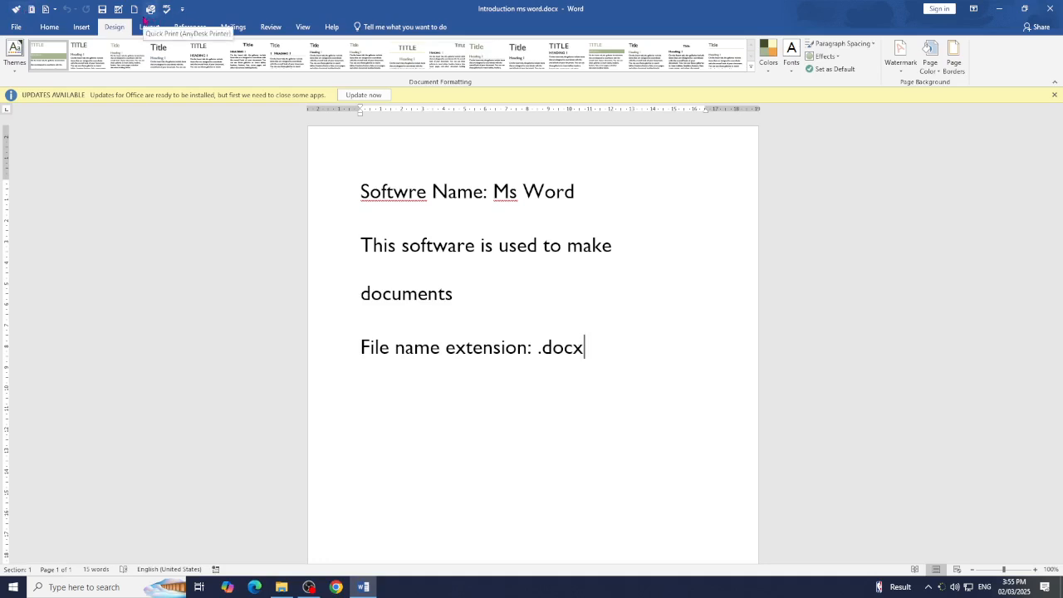
left_click(50, 27)
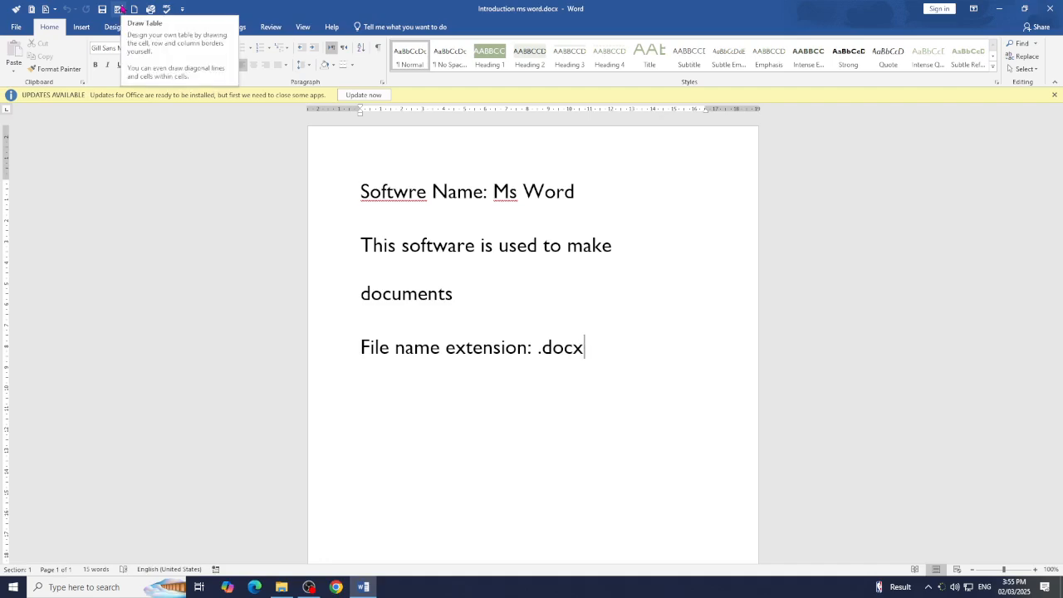
left_click(16, 33)
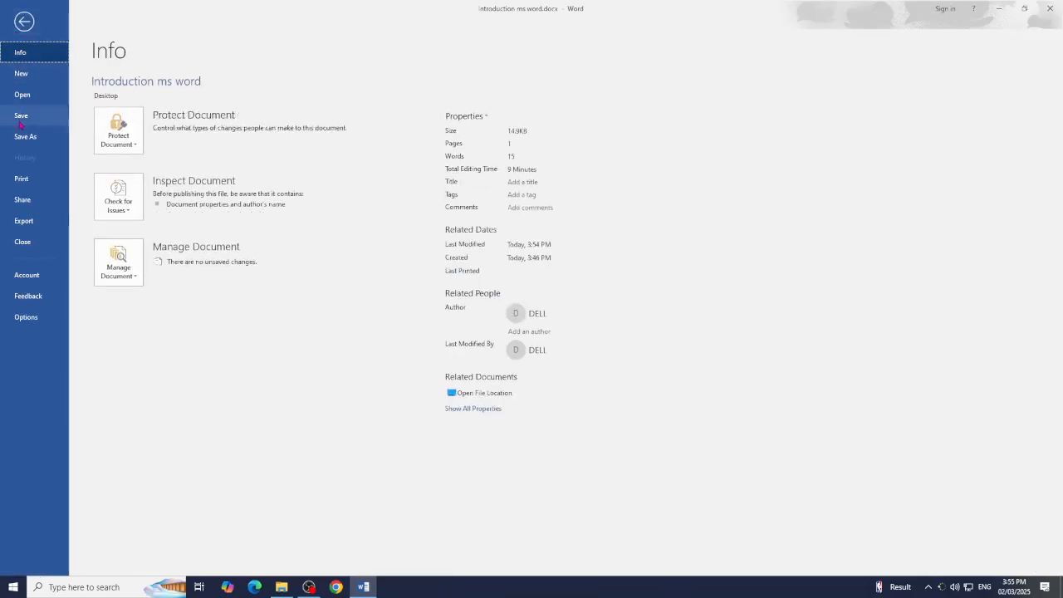
left_click(24, 21)
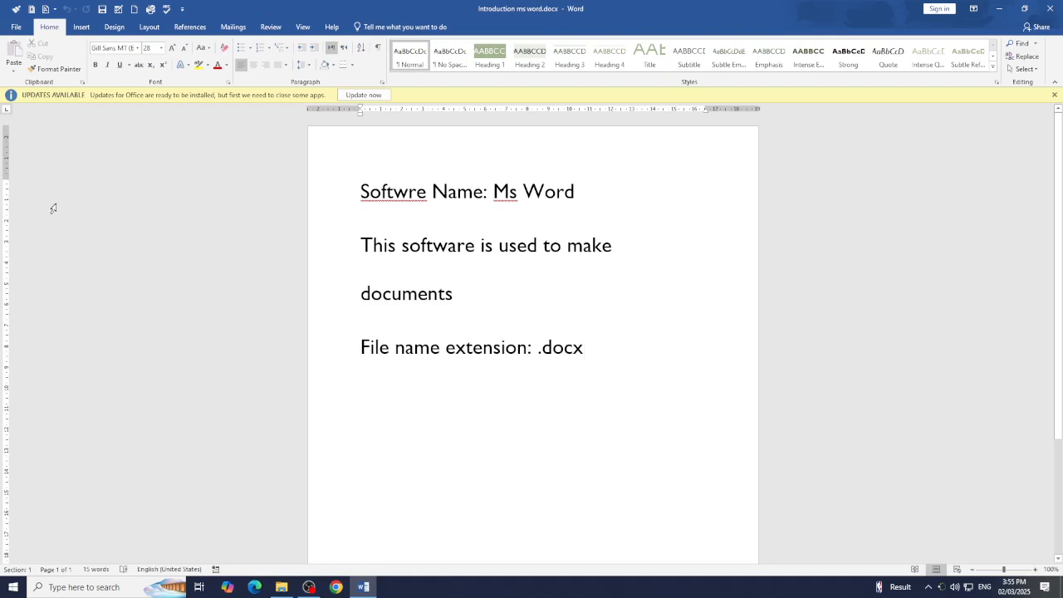
Step: Add the Open command to the Quick Access Toolbar and remove it again
left_click(181, 10)
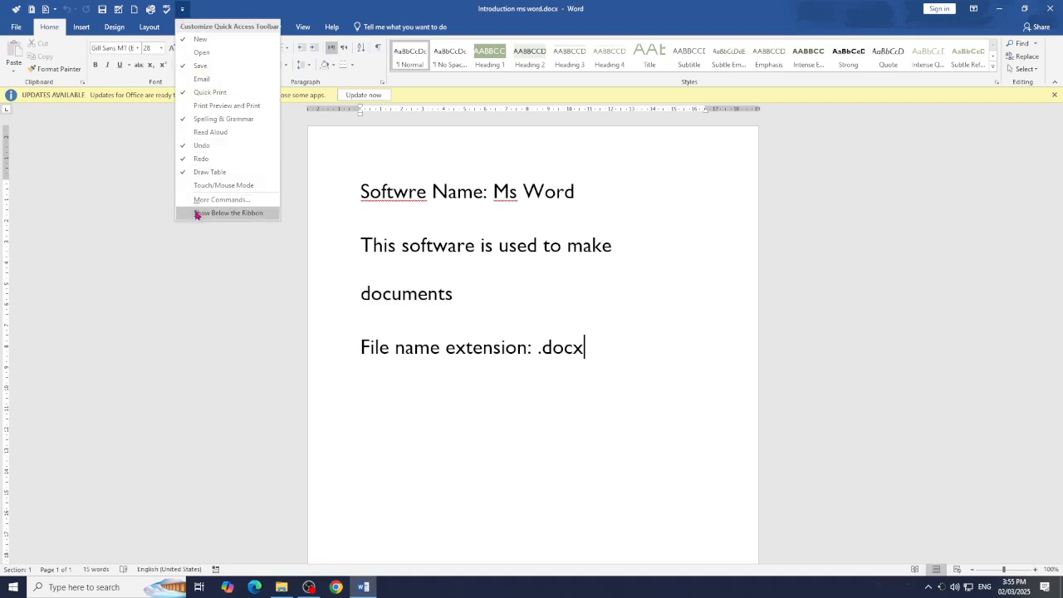
left_click(207, 55)
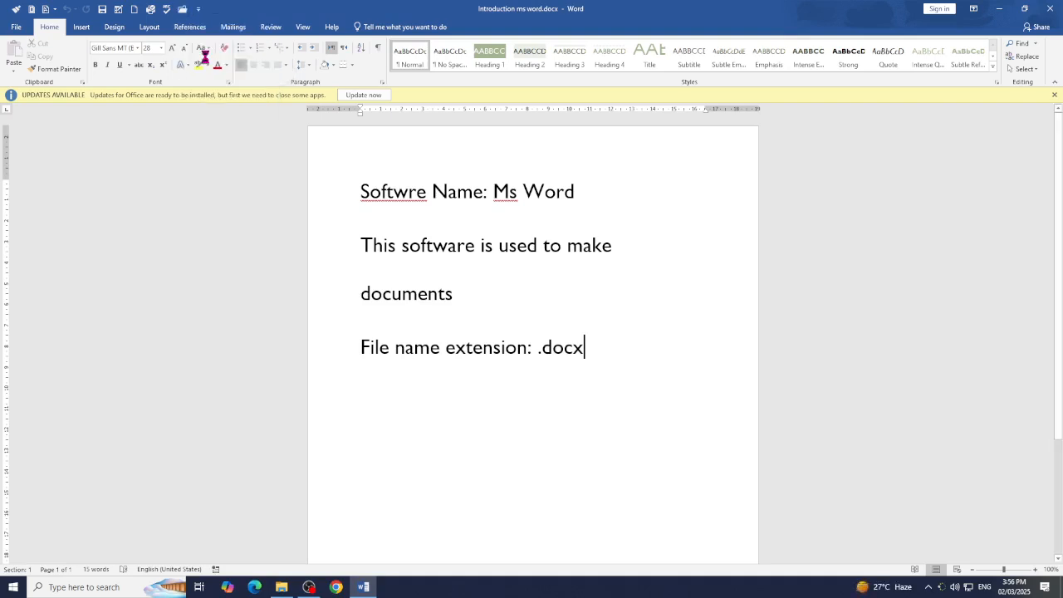
left_click(198, 10)
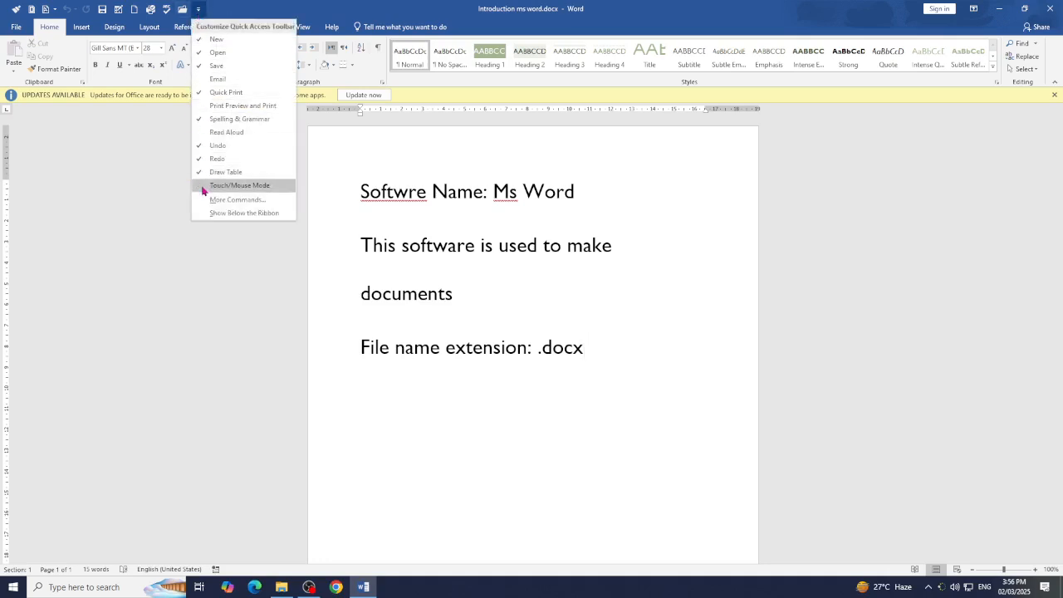
left_click(223, 56)
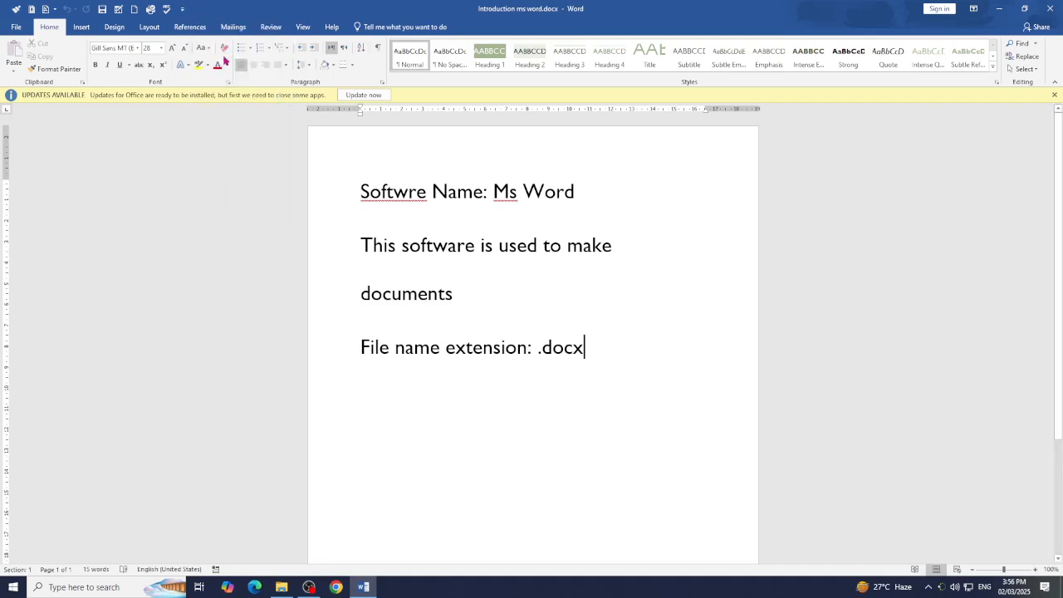
Step: Open the full customization options for the Quick Access Toolbar and examine the list of popular commands
left_click(183, 7)
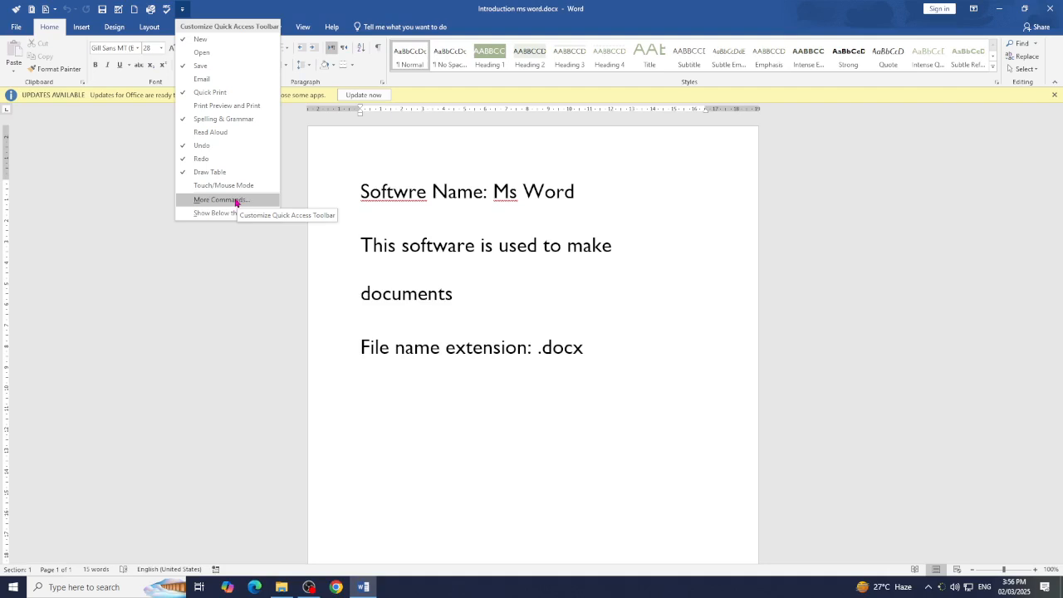
left_click(236, 200)
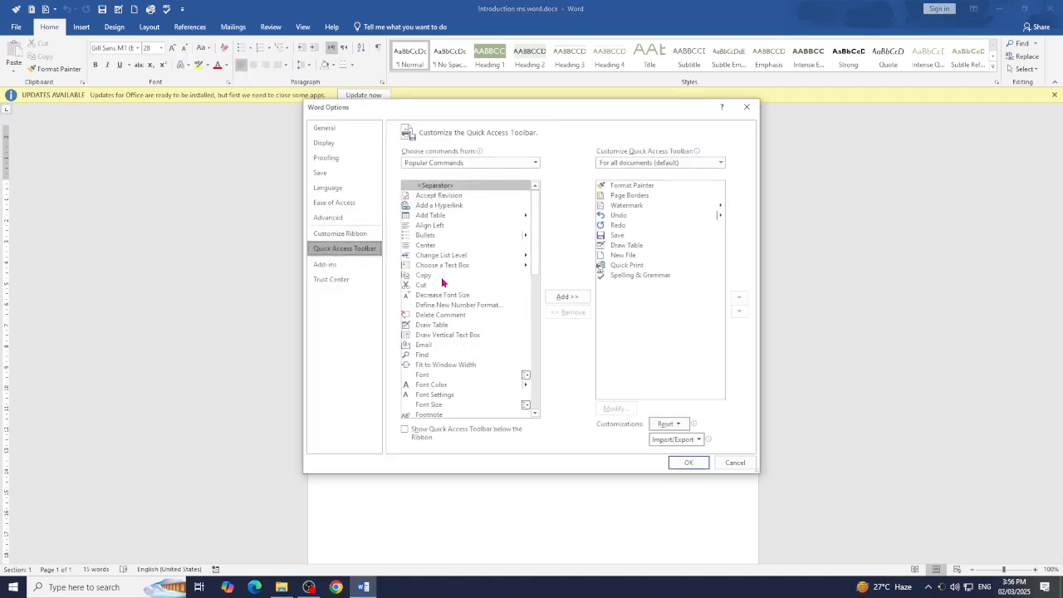
scroll(454, 281, "down", 3)
scroll(462, 341, "down", 6)
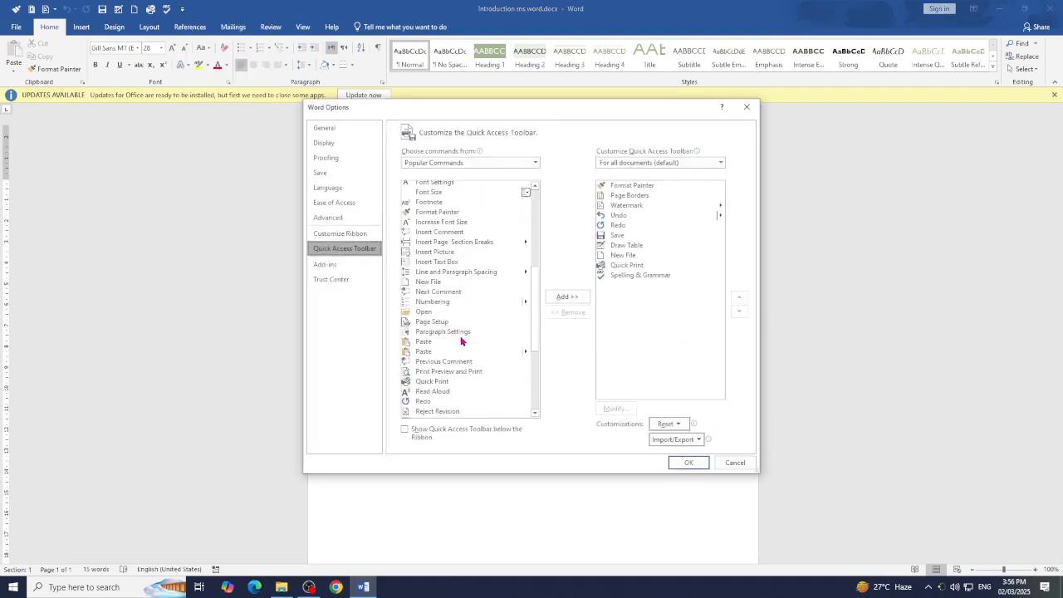
scroll(462, 341, "down", 2)
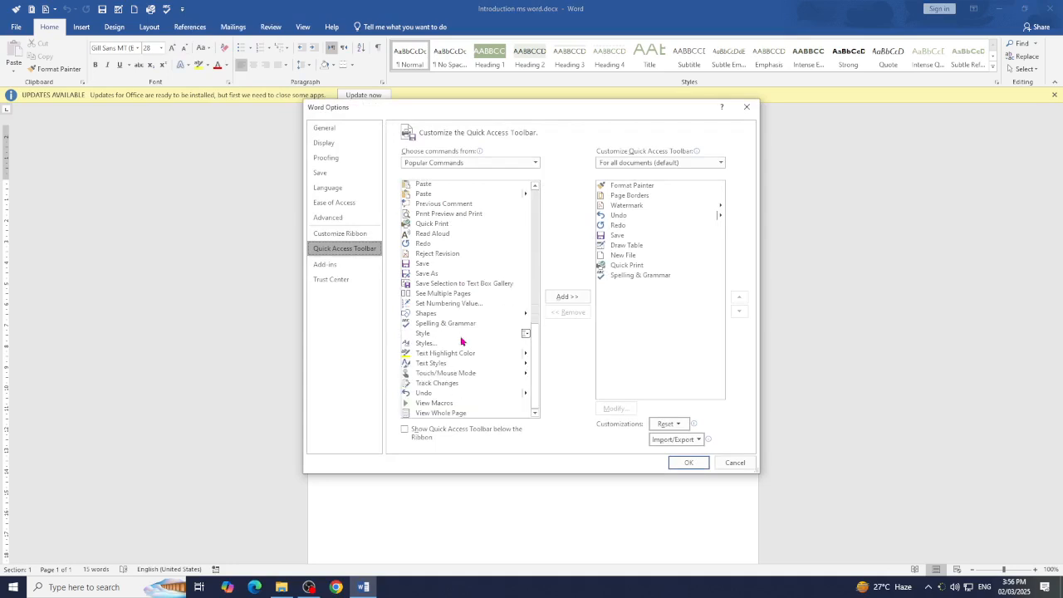
scroll(462, 340, "up", 10)
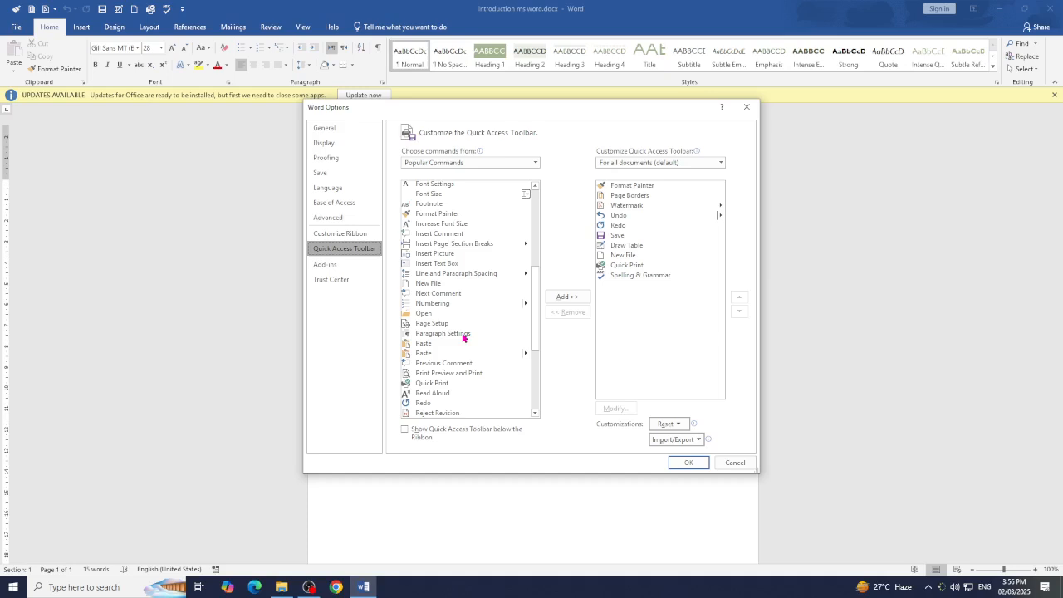
scroll(463, 338, "up", 3)
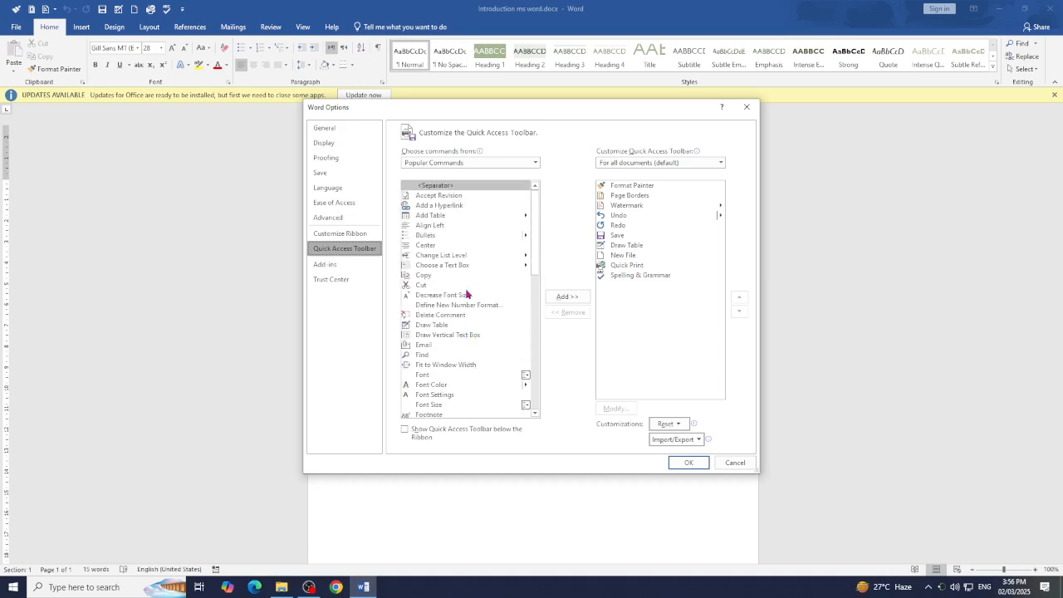
scroll(464, 263, "down", 4)
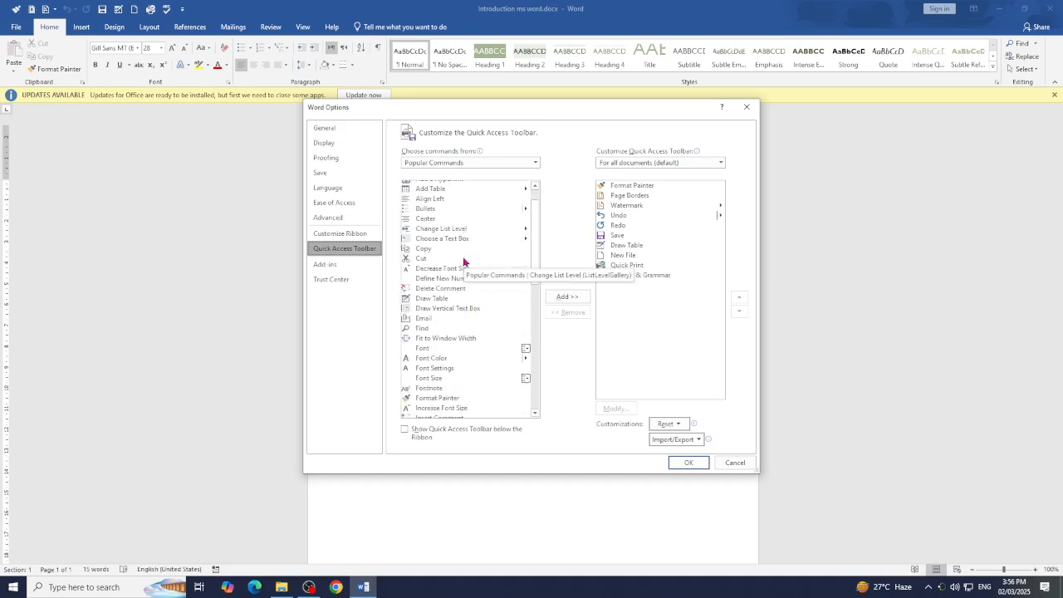
scroll(463, 262, "down", 8)
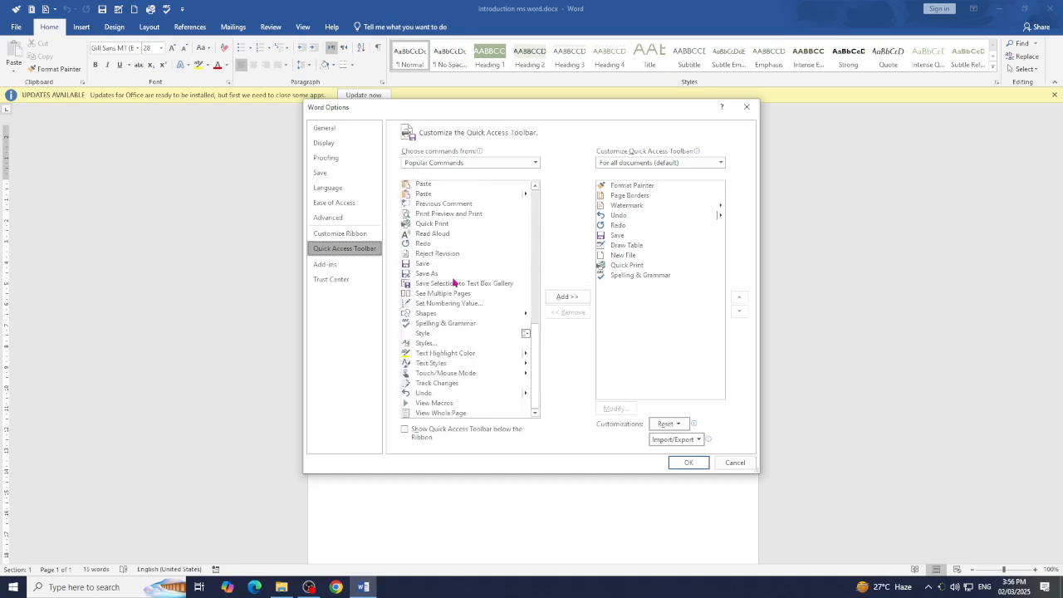
Step: Try to add Spelling & Grammar to the Quick Access Toolbar from the popular commands, and close the options
left_click(455, 324)
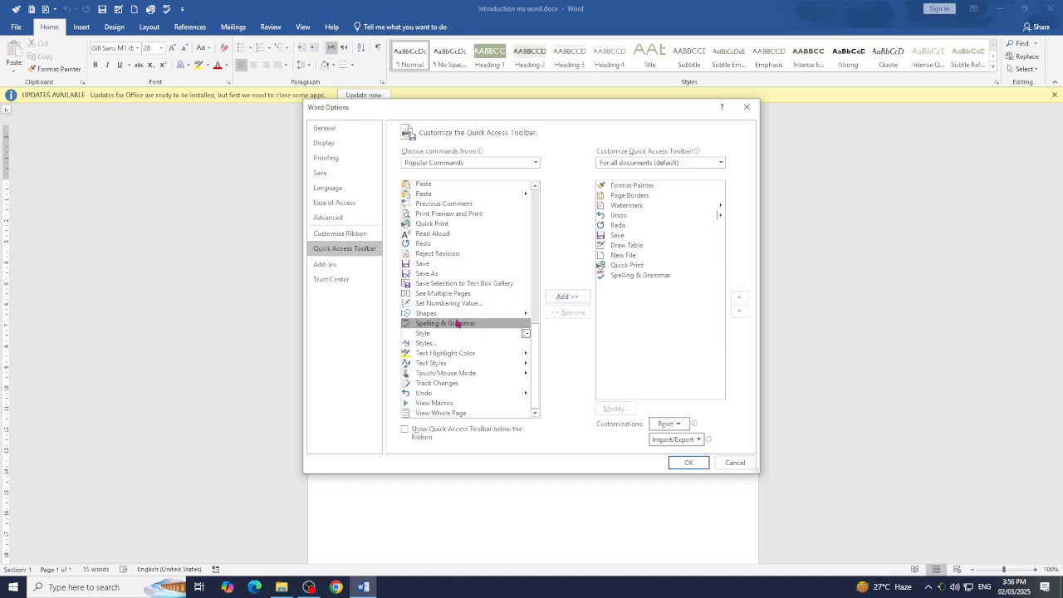
left_click(576, 297)
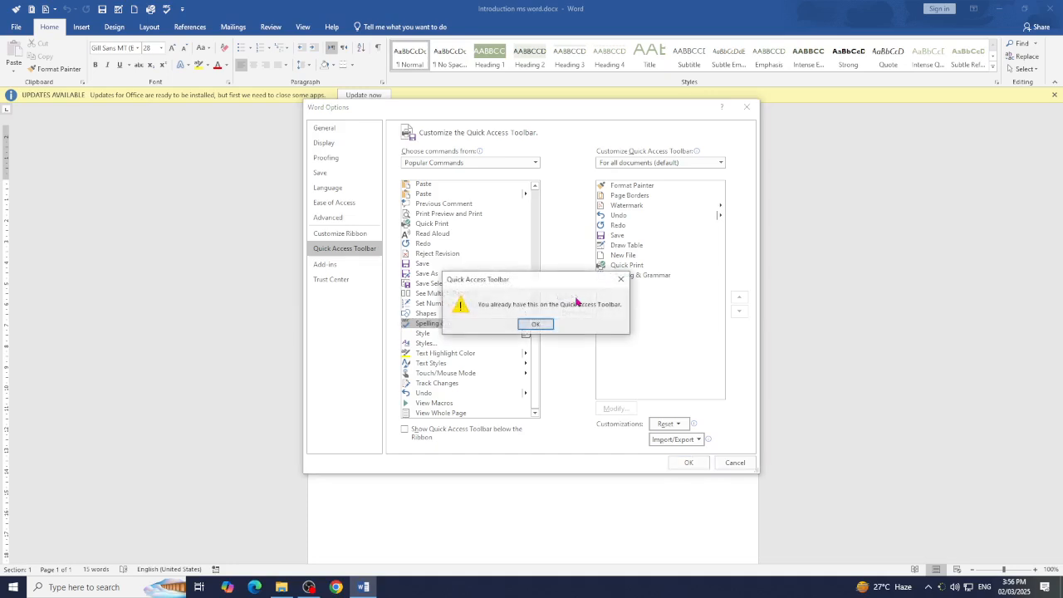
left_click(538, 323)
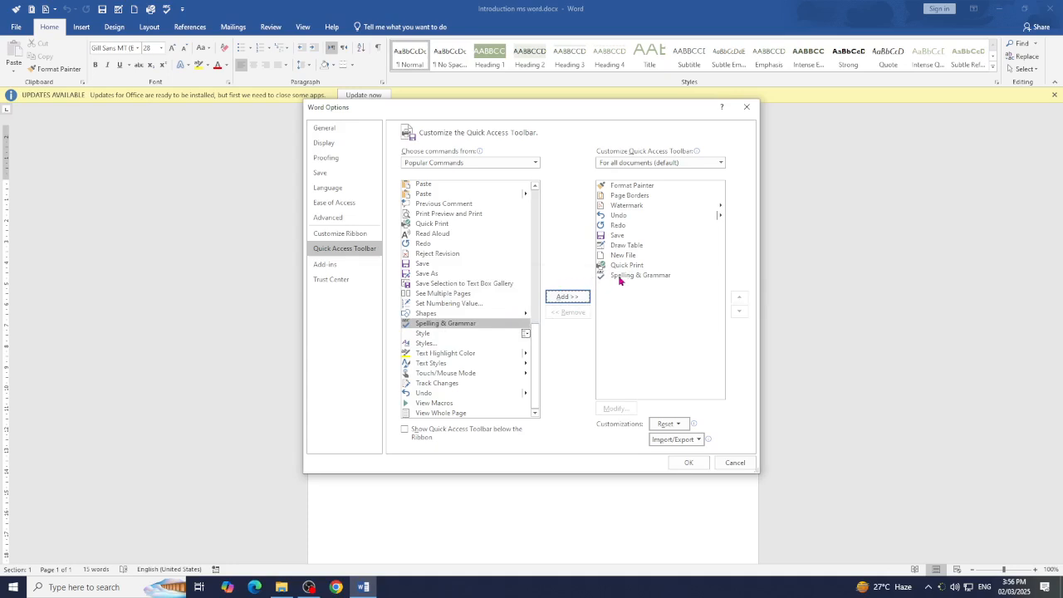
left_click(621, 279)
left_click(689, 461)
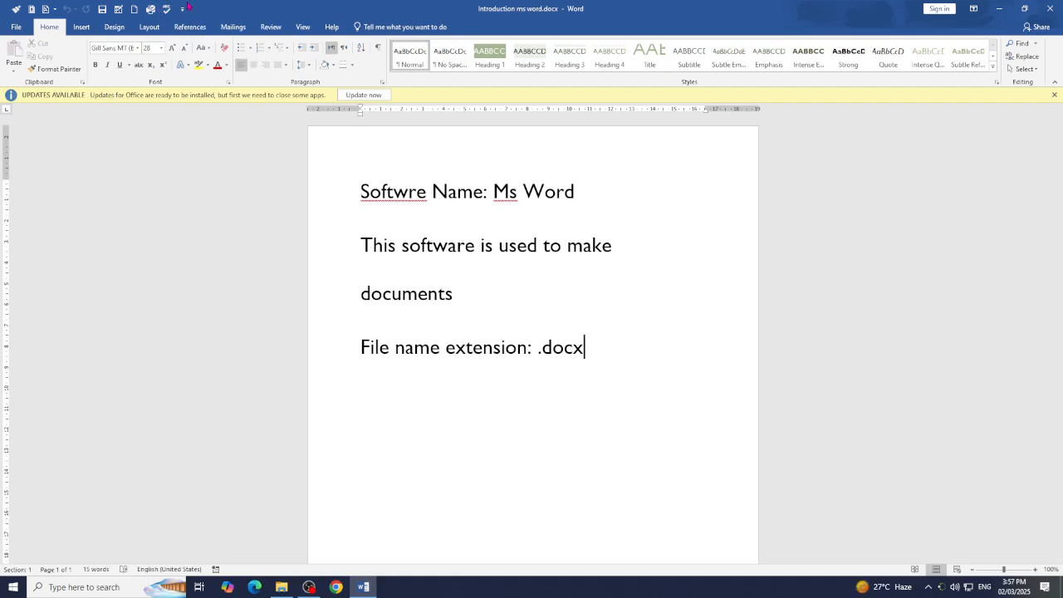
Step: Look at the Spelling & Grammar command among the review tools, and minimize the document to show the desktop
left_click(271, 30)
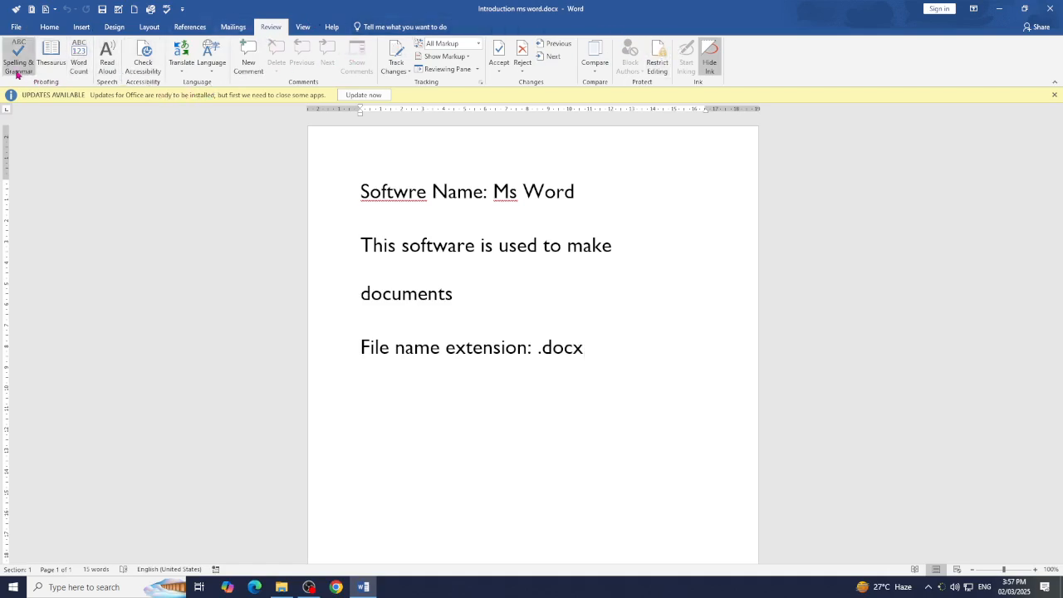
left_click(41, 27)
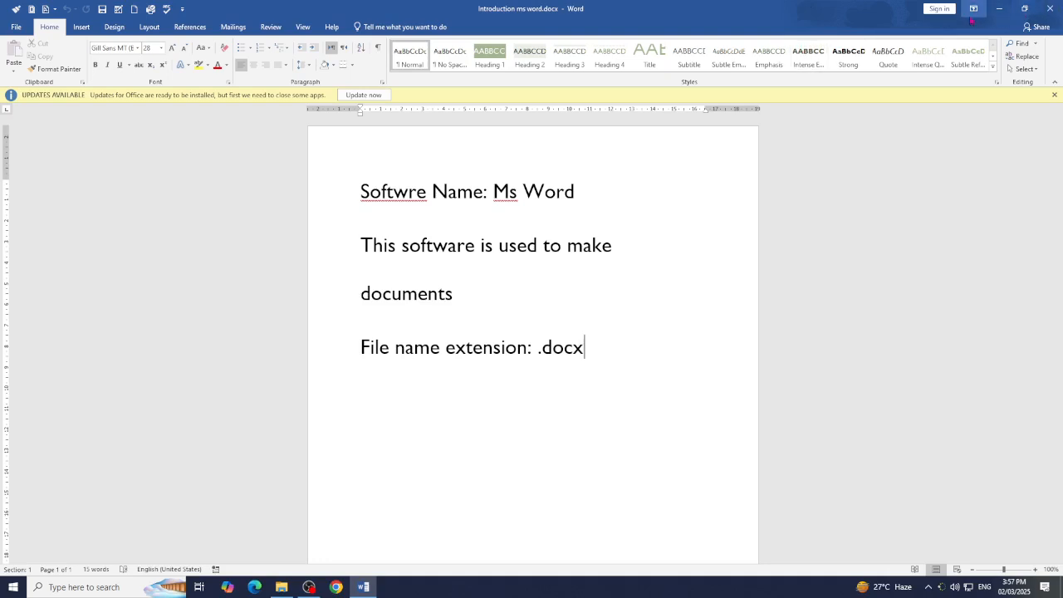
left_click(999, 9)
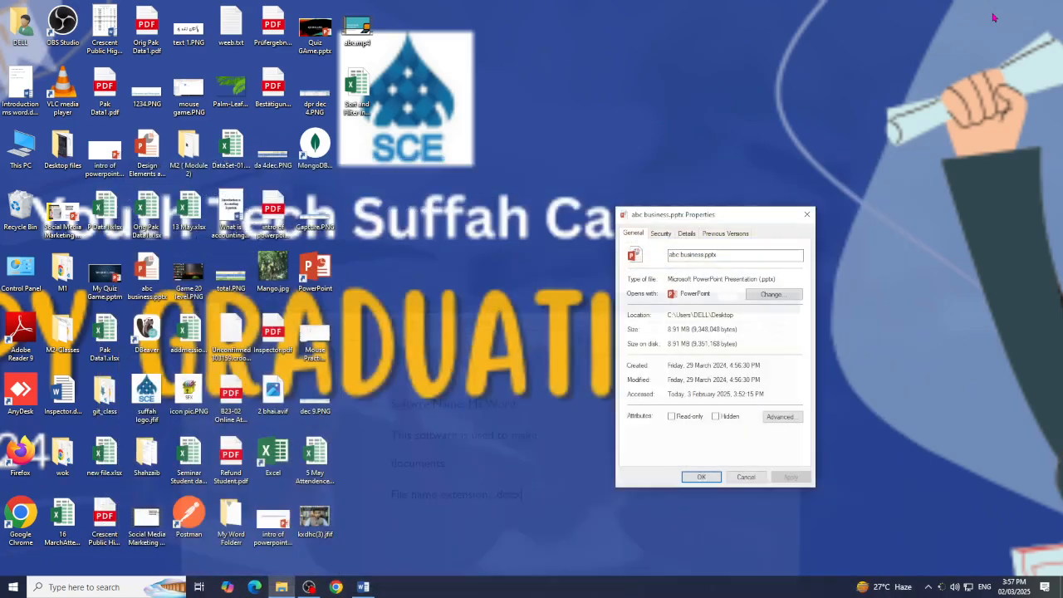
Step: Bring the minimized Introduction ms word.docx document back on screen, shrink its window and maximize it again
left_click(362, 588)
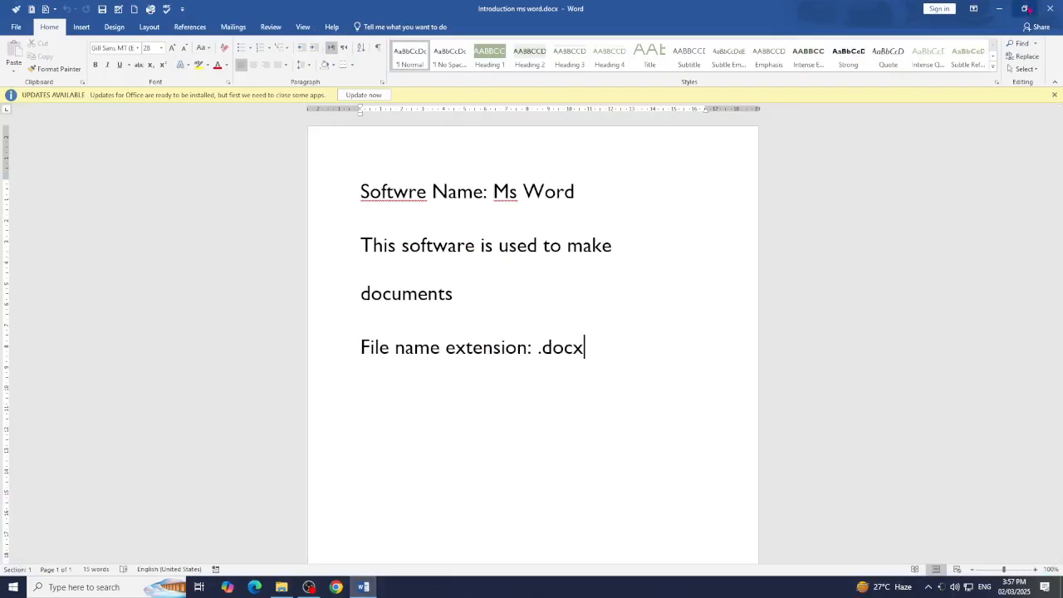
left_click(1024, 9)
left_click(846, 97)
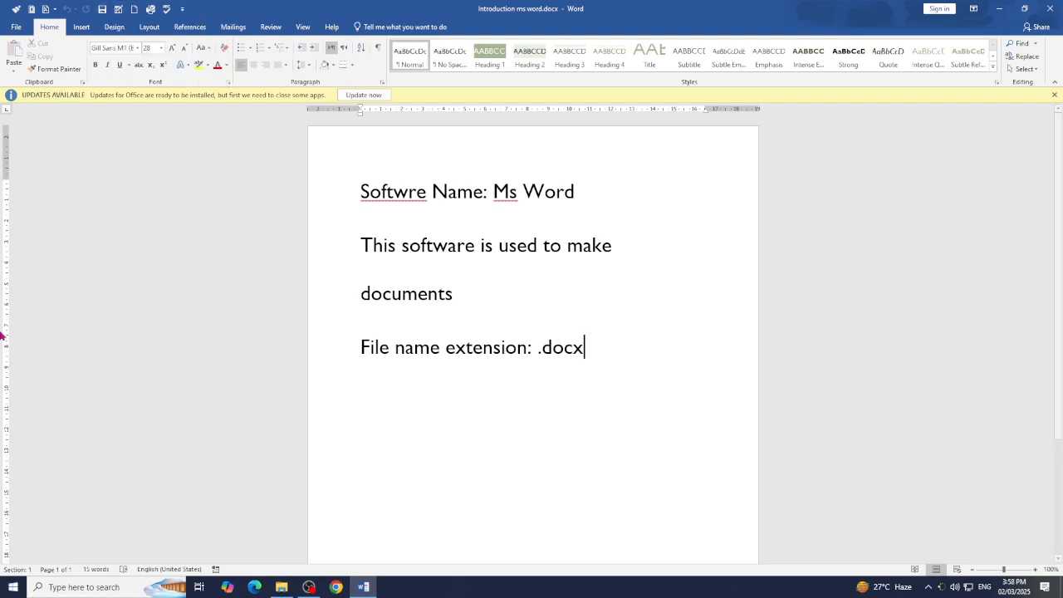
Step: Look through the Insert, Design, Layout and Home command sets, and view the available underline styles without applying one
left_click(81, 28)
left_click(114, 27)
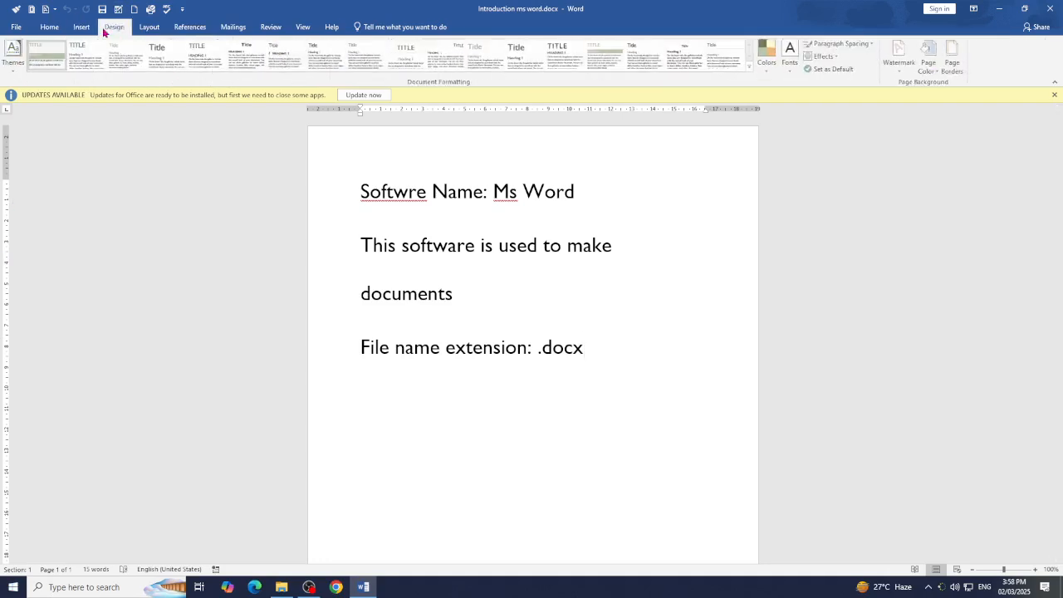
left_click(149, 27)
left_click(51, 30)
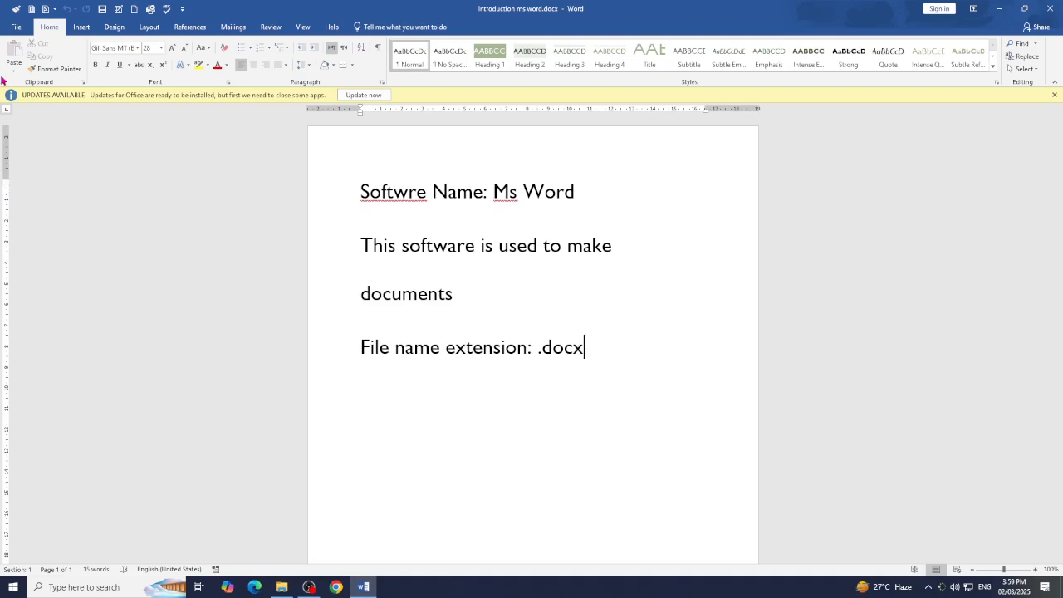
left_click(129, 67)
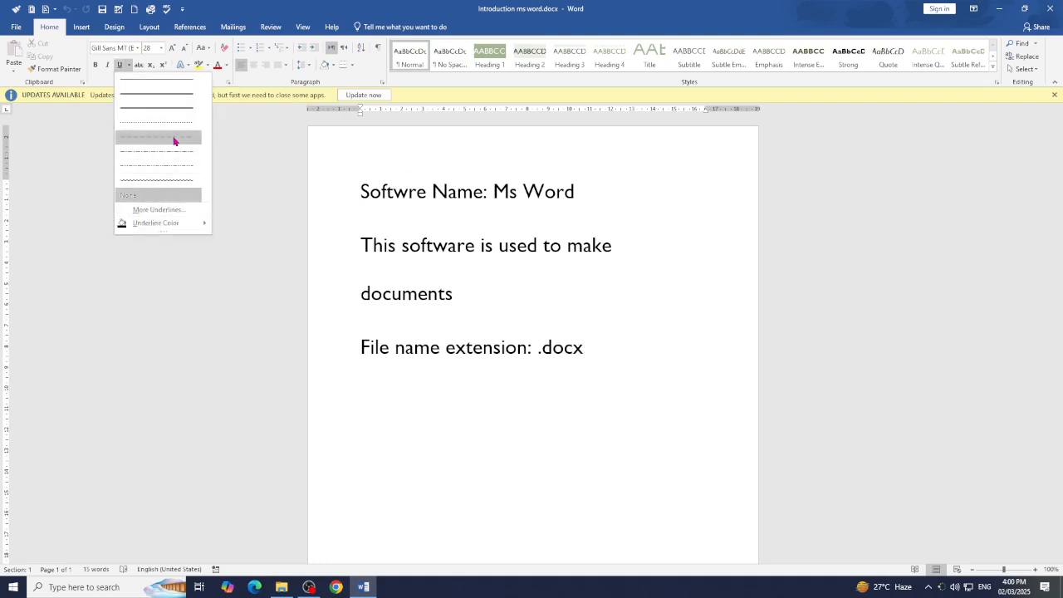
left_click(225, 137)
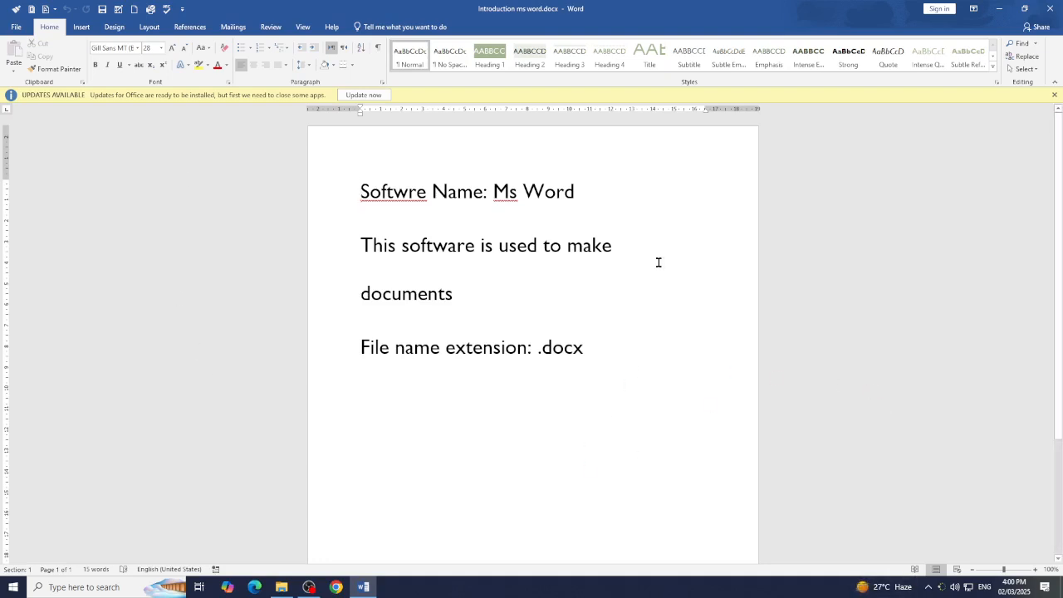
Step: Replace all of the document's text with random sample text generated by =rand(), and look through it up to the beginning
left_click_drag(672, 351, 358, 181)
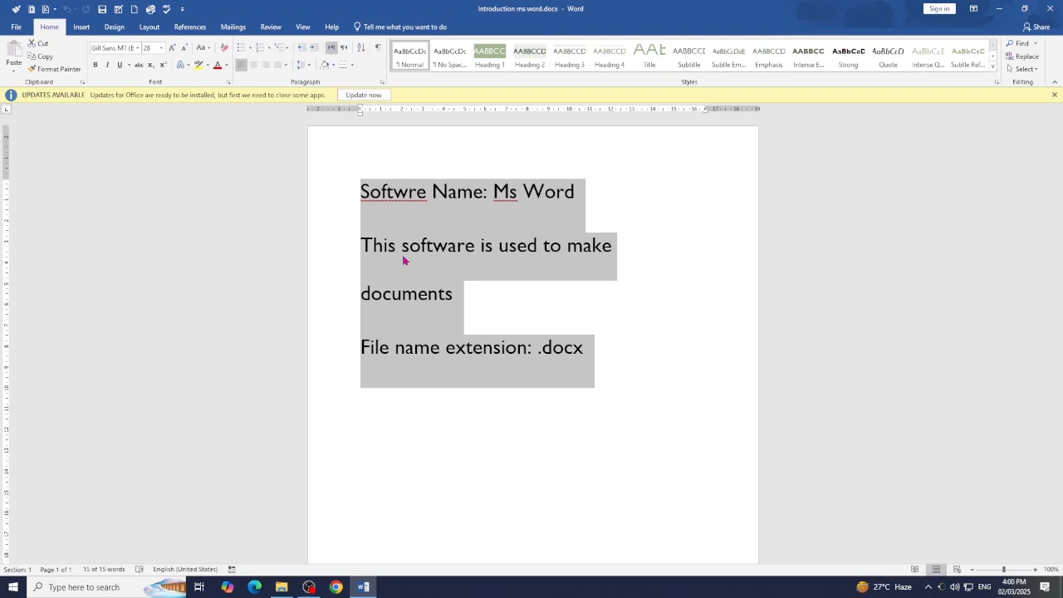
scroll(520, 301, "down", 3)
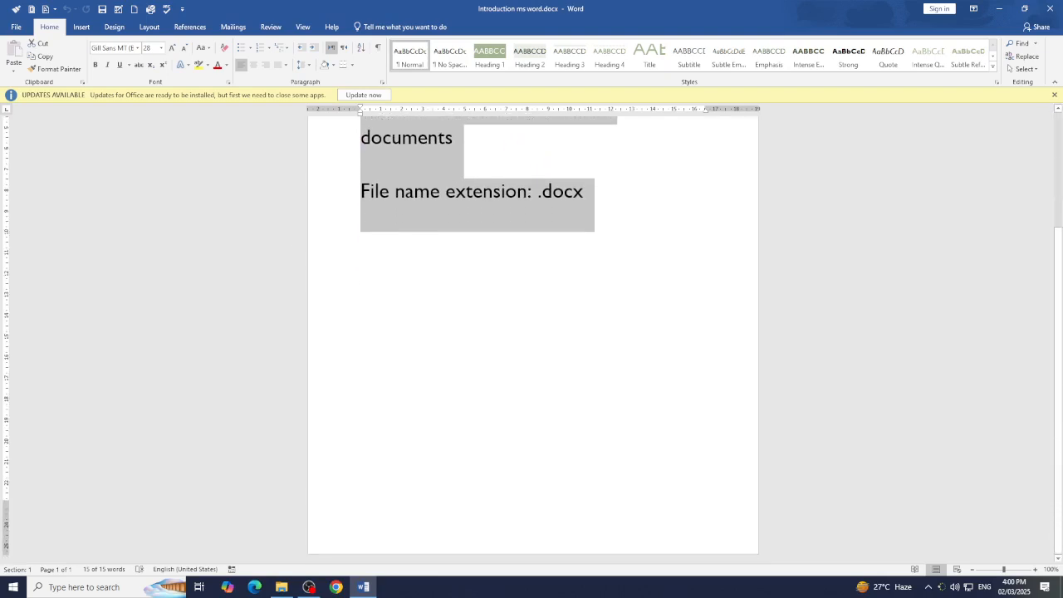
scroll(598, 375, "up", 3)
scroll(634, 380, "down", 3)
scroll(531, 333, "up", 3)
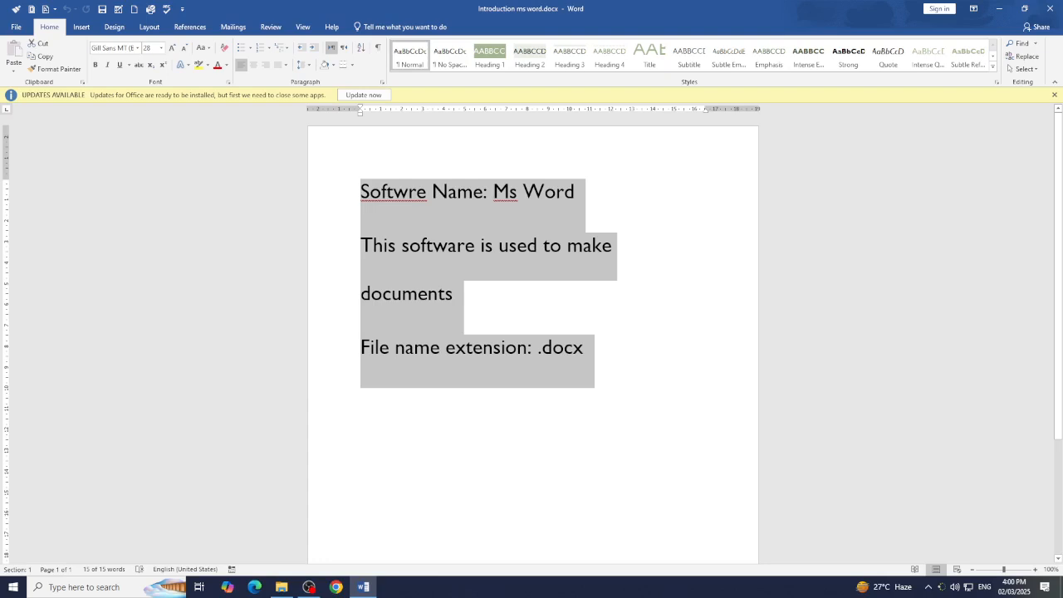
scroll(701, 425, "up", 5, "ctrl")
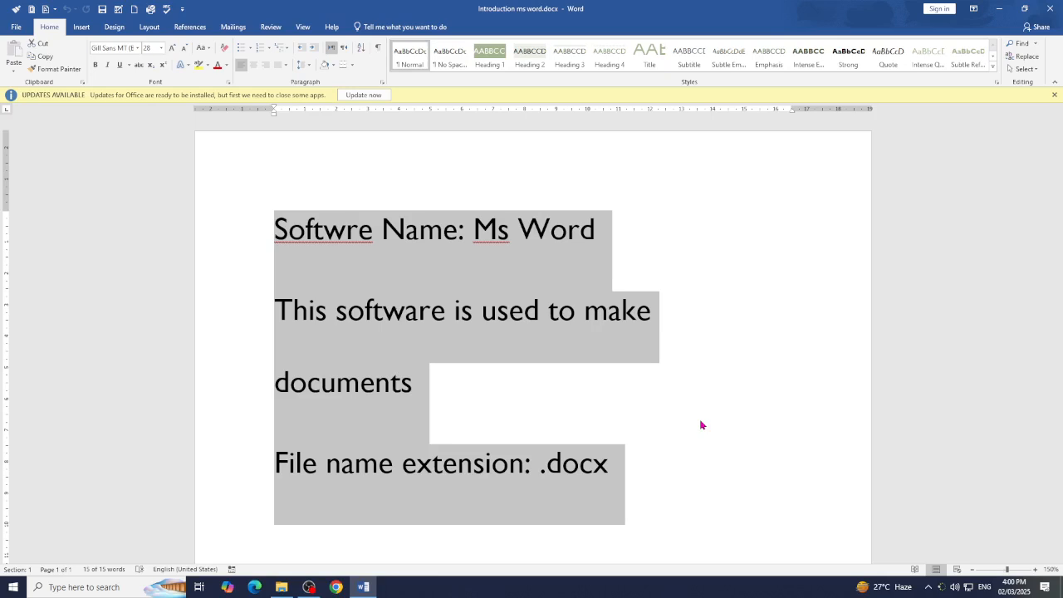
type("=")
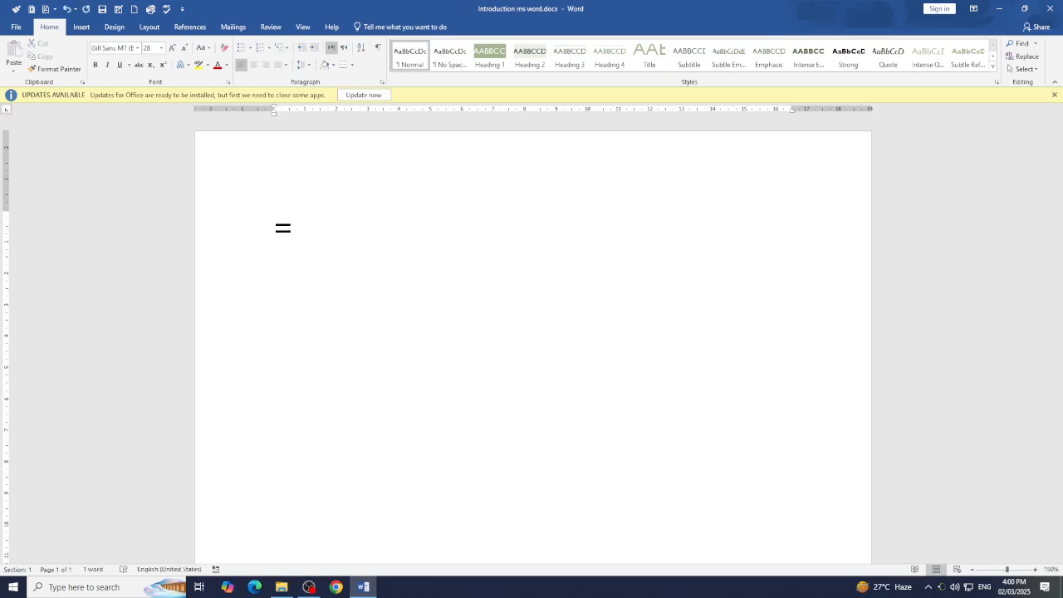
type("rand")
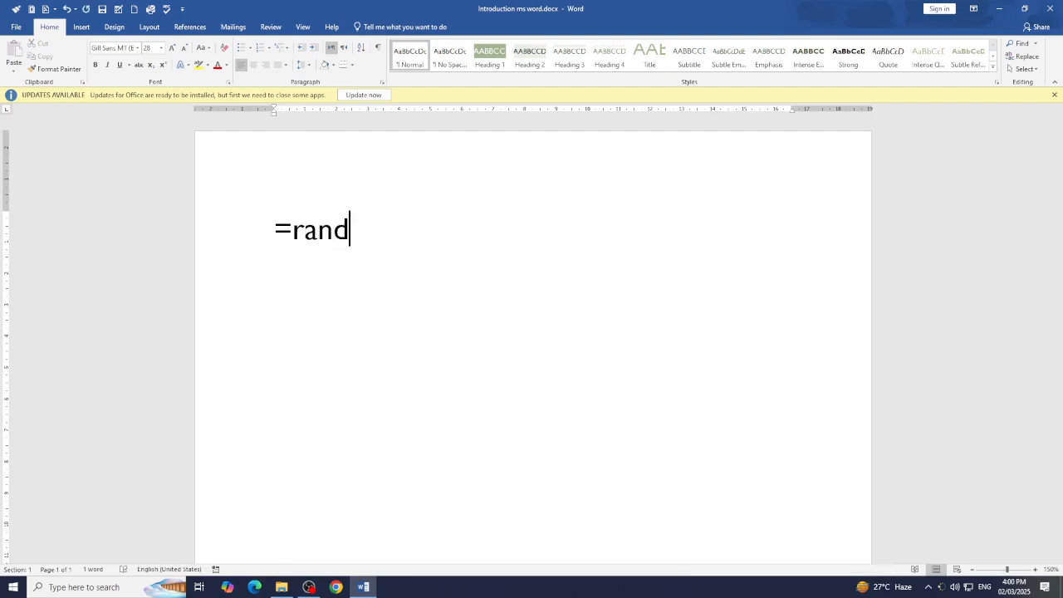
type("()")
key("Return")
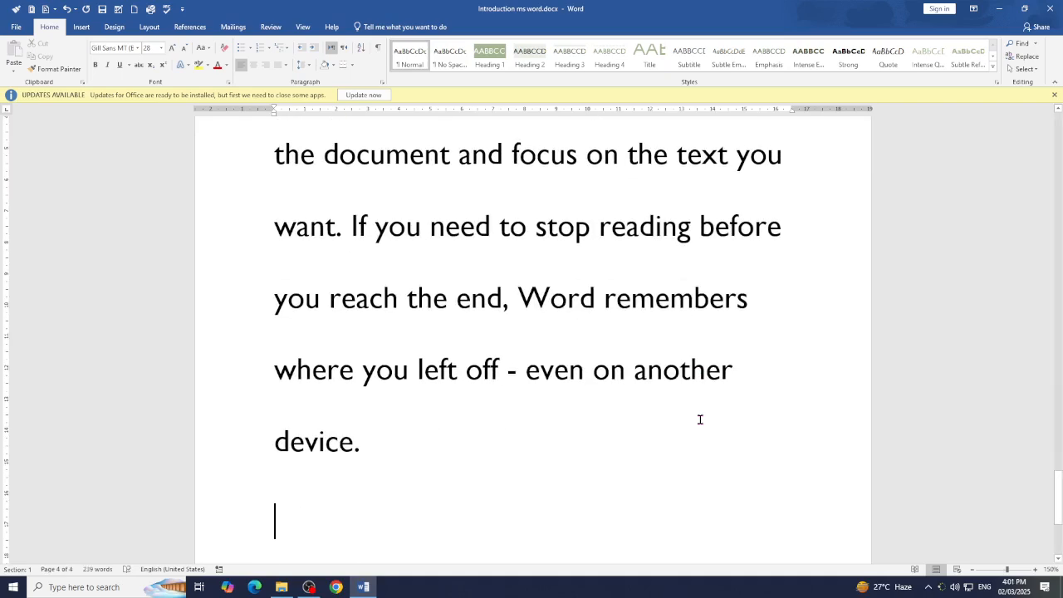
scroll(700, 420, "up", 15)
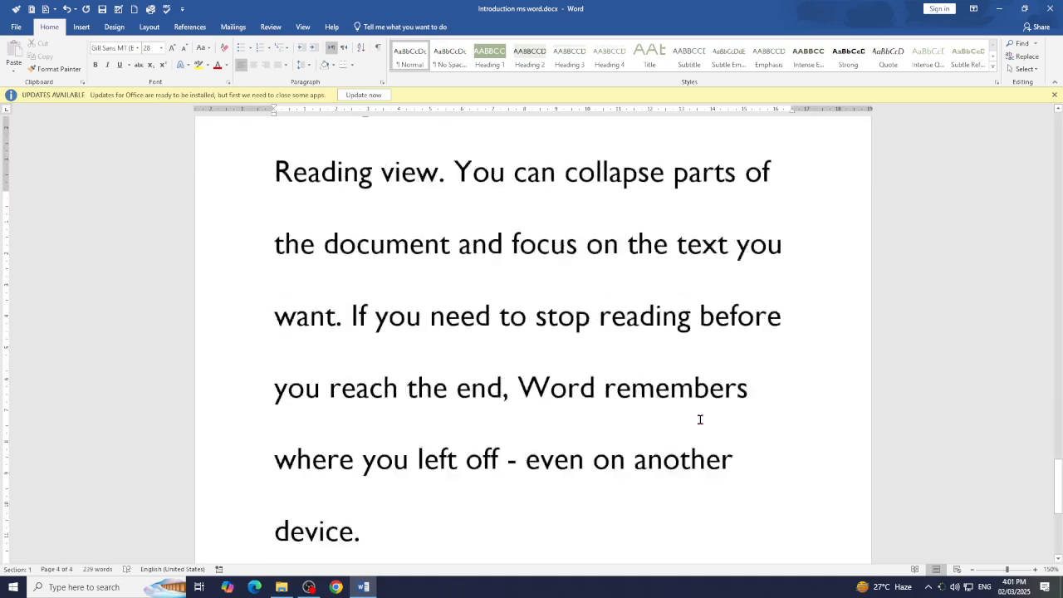
scroll(700, 420, "up", 15)
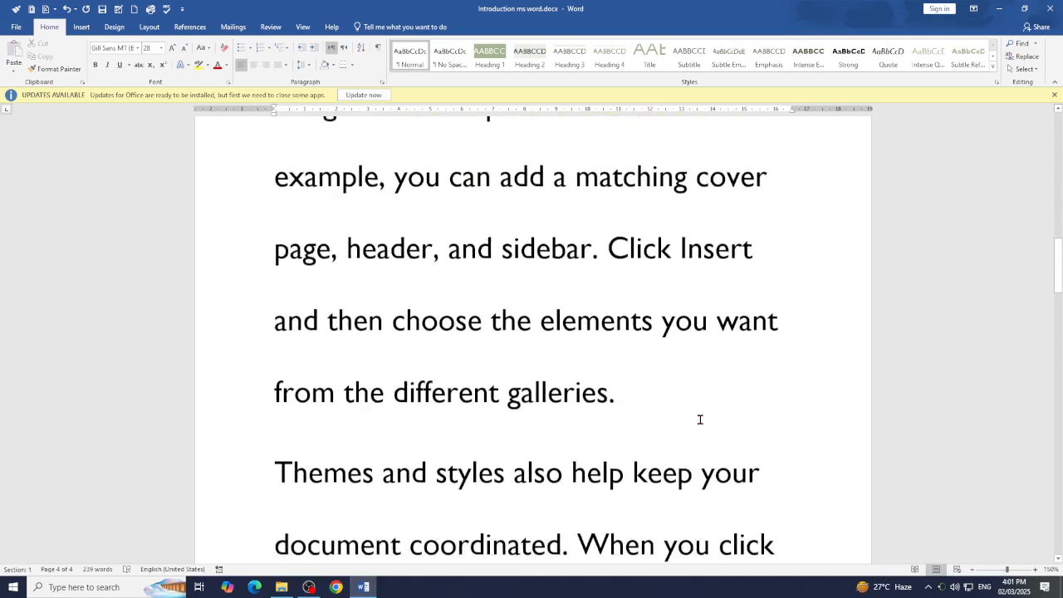
scroll(701, 420, "up", 1)
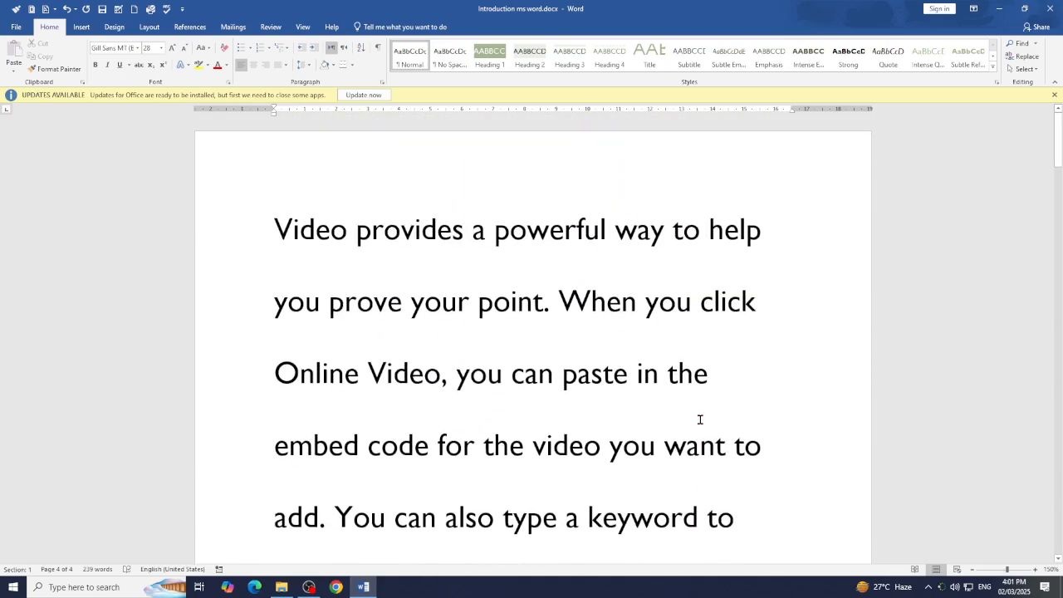
Step: Undo the generated sample text and the typing of the =rand() formula
key("ctrl+z")
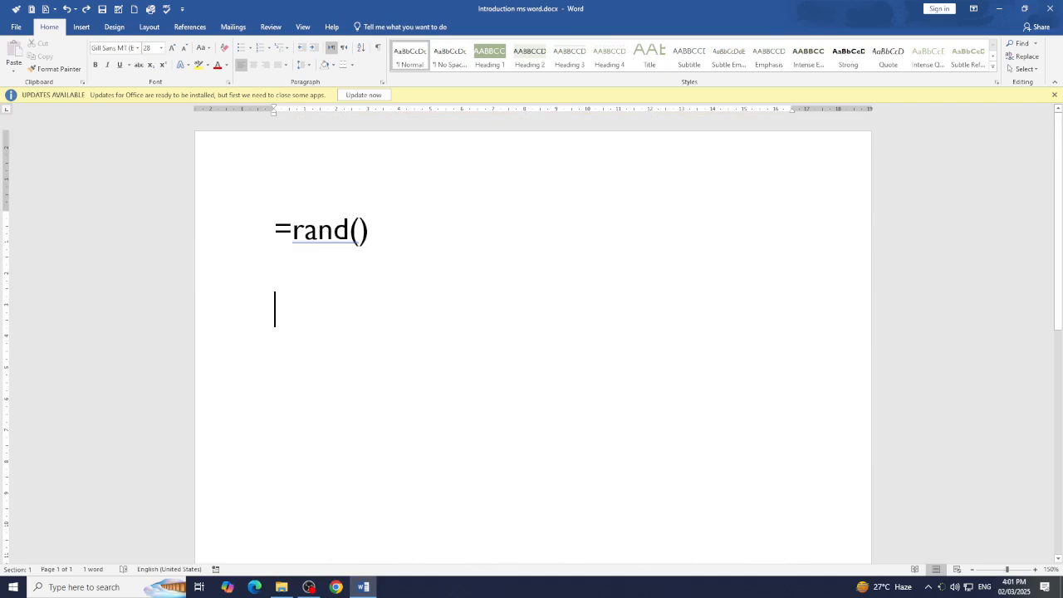
key("ctrl+z")
key("ctrl+z")
key("ctrl+z")
Step: Fill the document with sample text of five paragraphs with three sentences each using =rand(5,3), and look over the page
type("rand(")
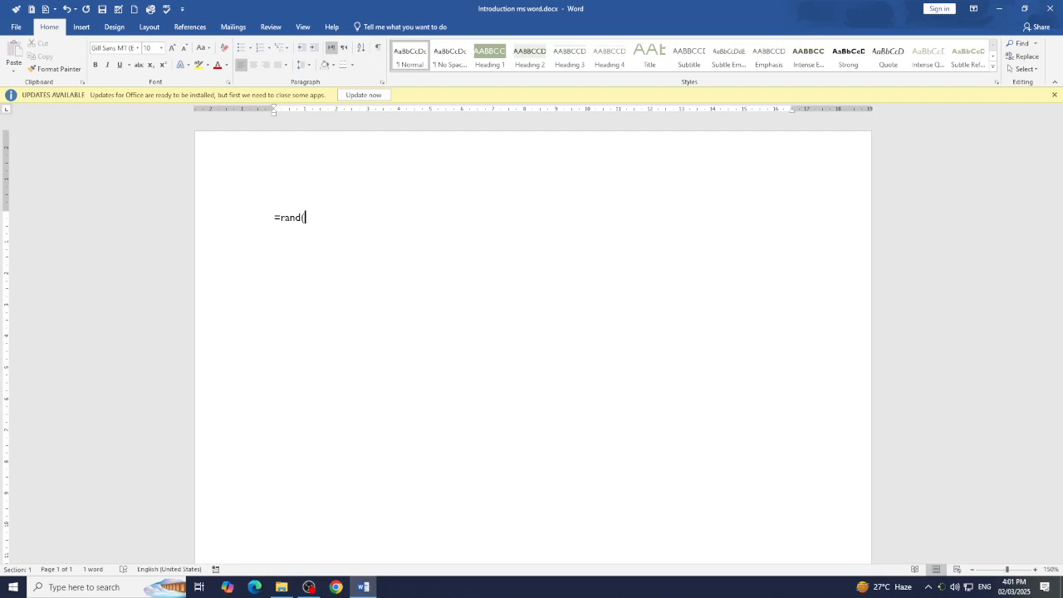
type("5,3)")
key("Return")
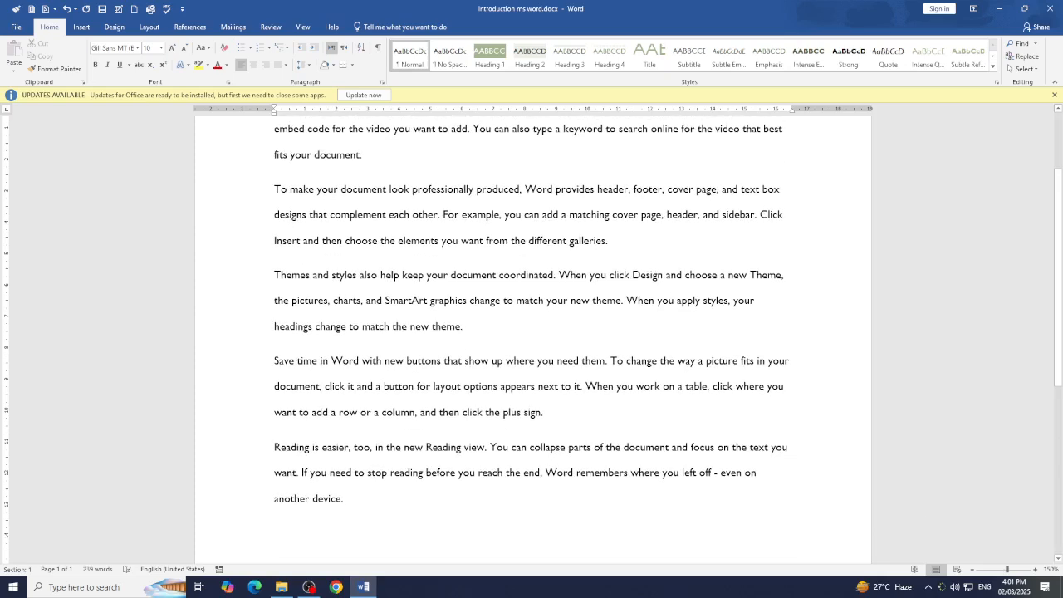
scroll(661, 353, "up", 2)
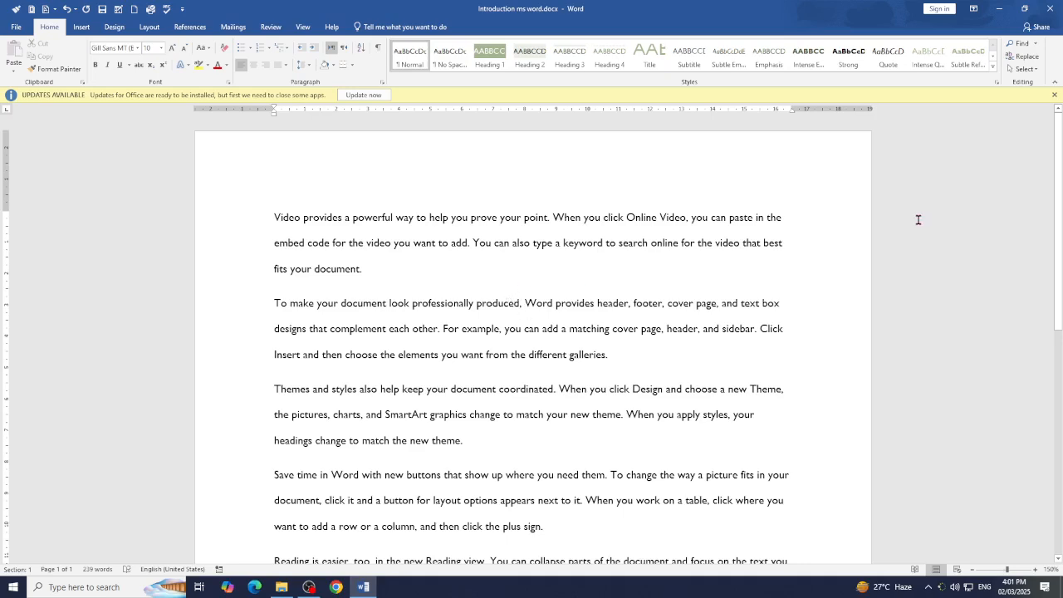
scroll(918, 219, "down", 6)
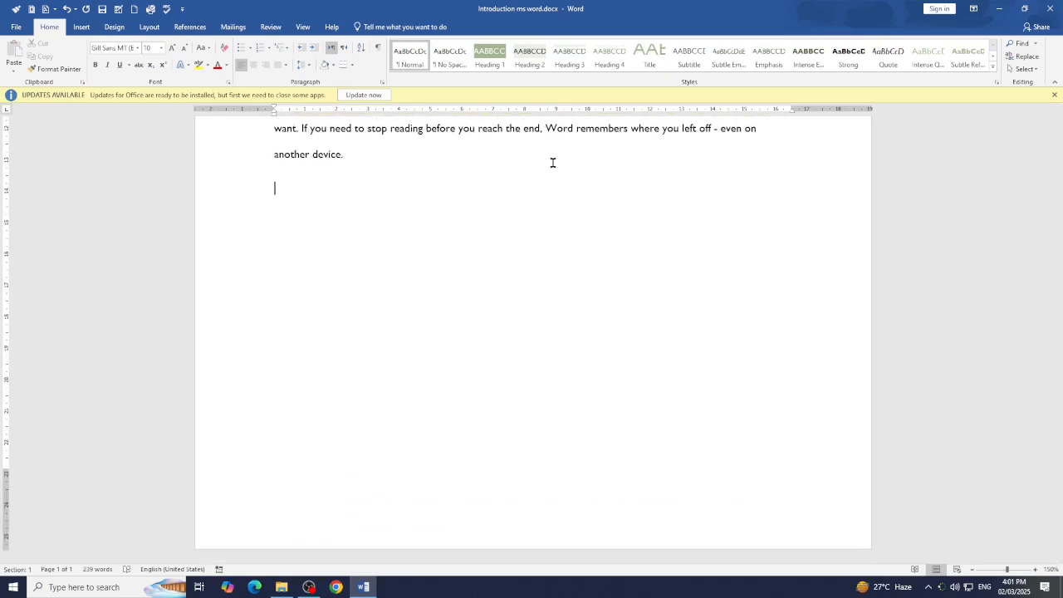
scroll(553, 161, "up", 8)
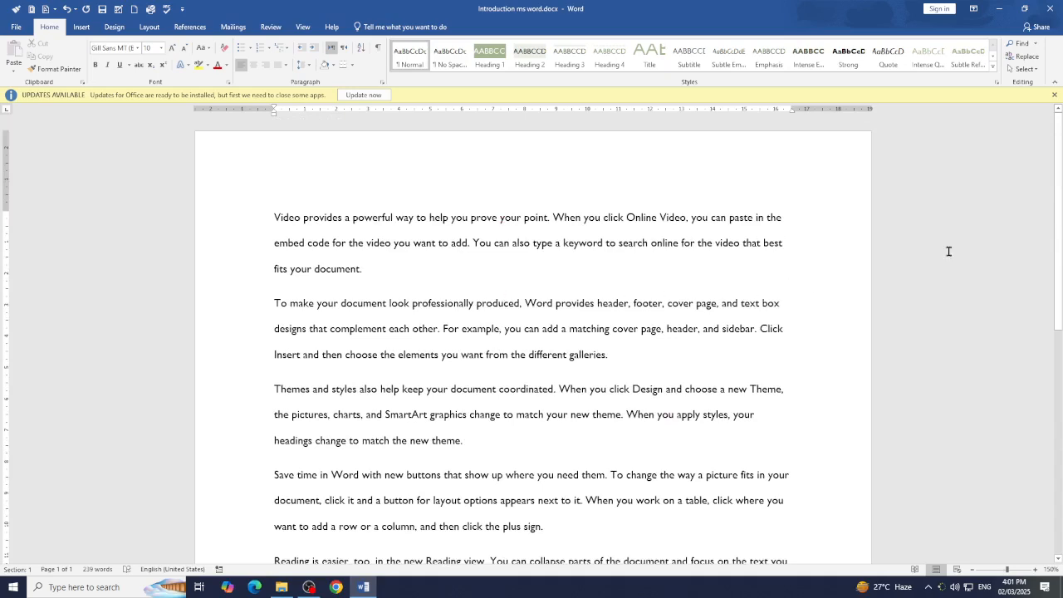
left_click_drag(1057, 196, 1061, 125)
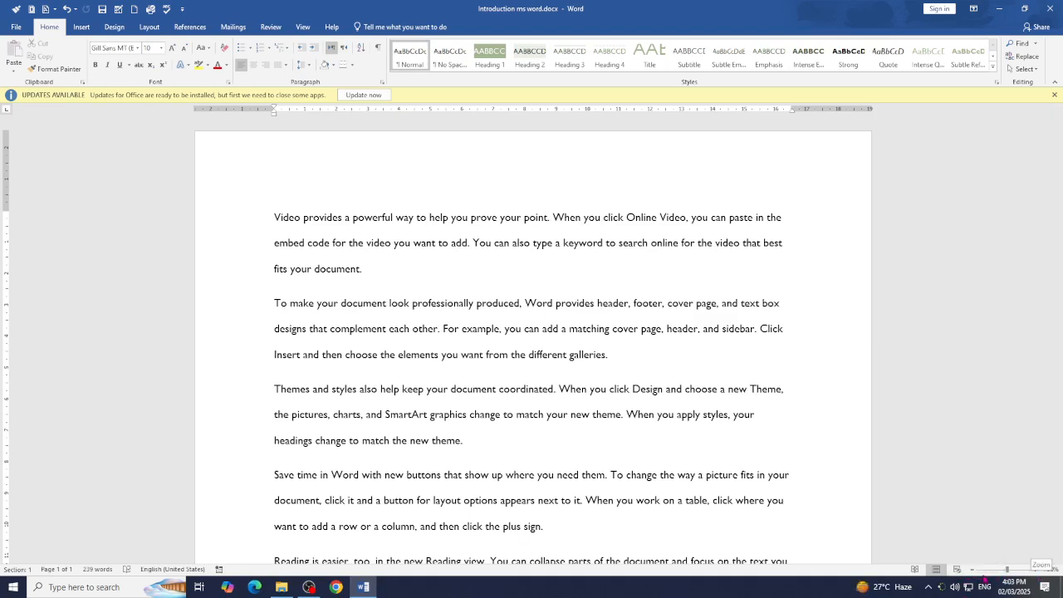
Step: Zoom the document view in step by step to 240%
left_click(1036, 570)
left_click(1036, 570)
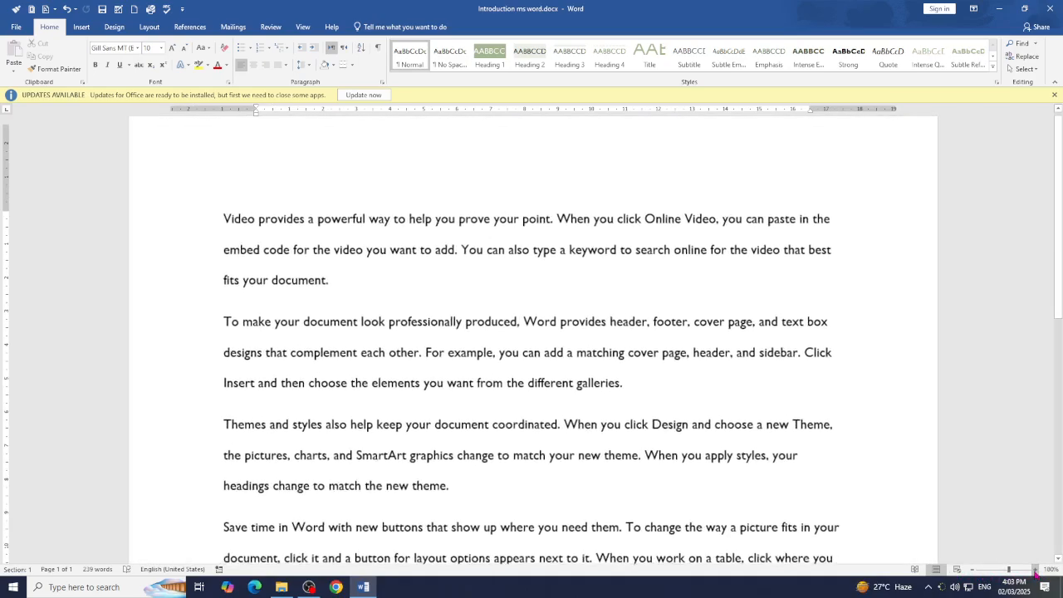
left_click(1036, 570)
left_click(1036, 570)
left_click(1035, 571)
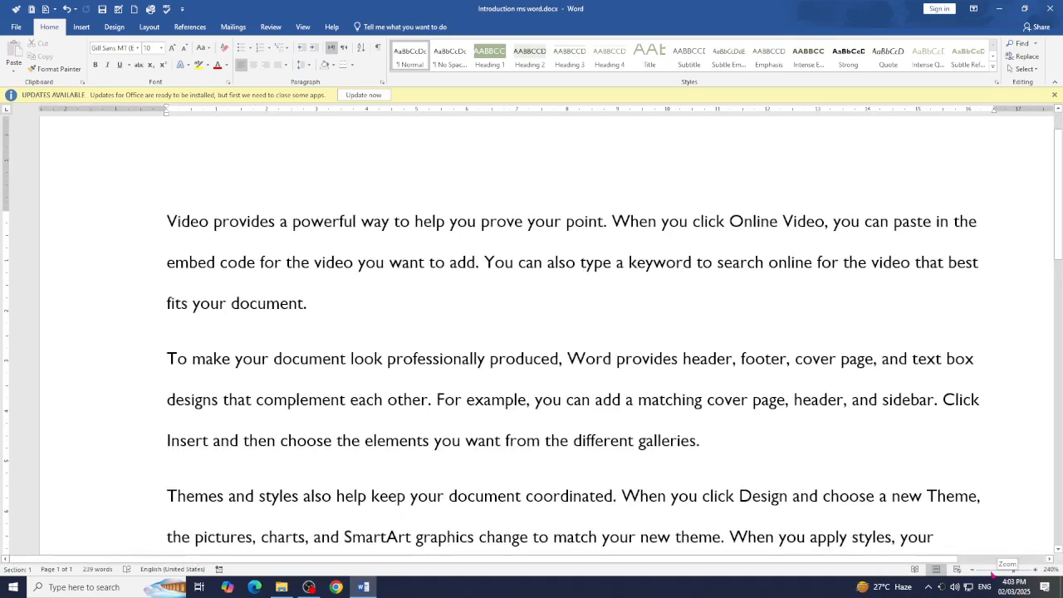
Step: Zoom the document view back out step by step to 150%
left_click(973, 570)
left_click(973, 570)
left_click(973, 570)
left_click(973, 570)
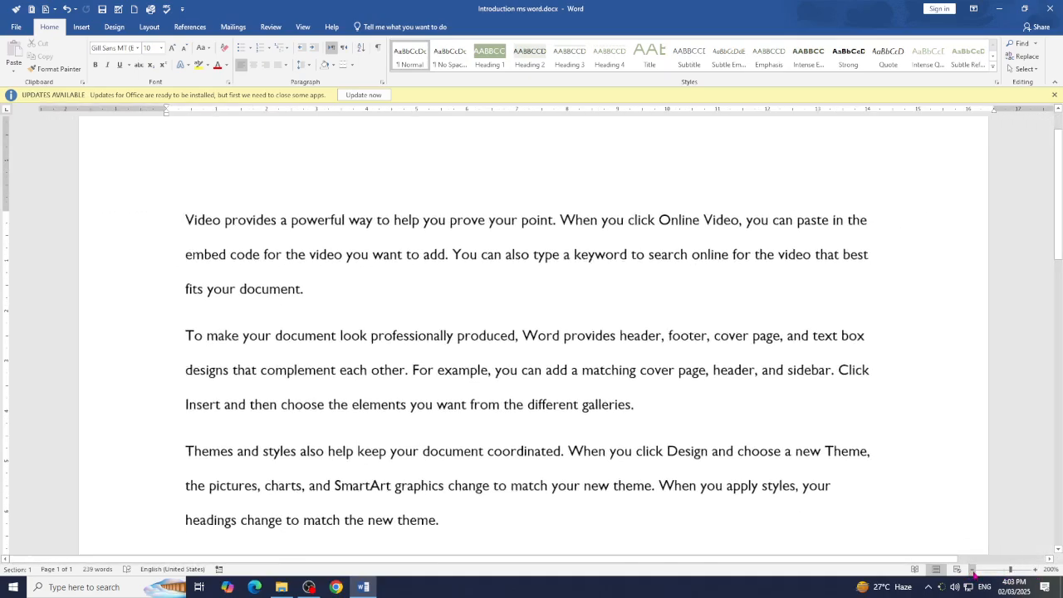
left_click(974, 569)
left_click(973, 570)
left_click(973, 569)
left_click(973, 569)
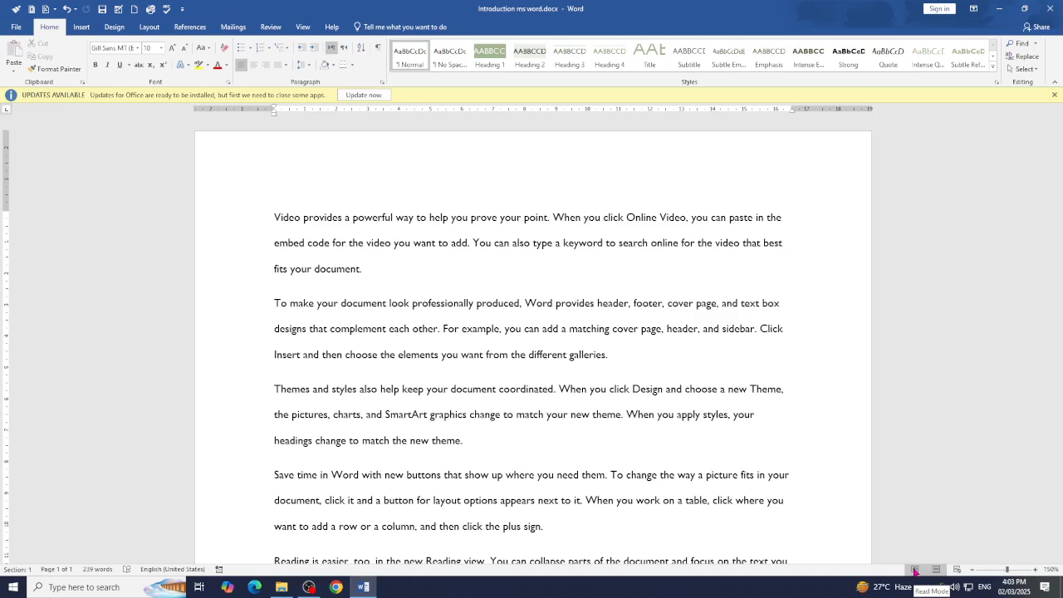
Step: View the document in Read Mode twice, returning to Print Layout each time
left_click(914, 570)
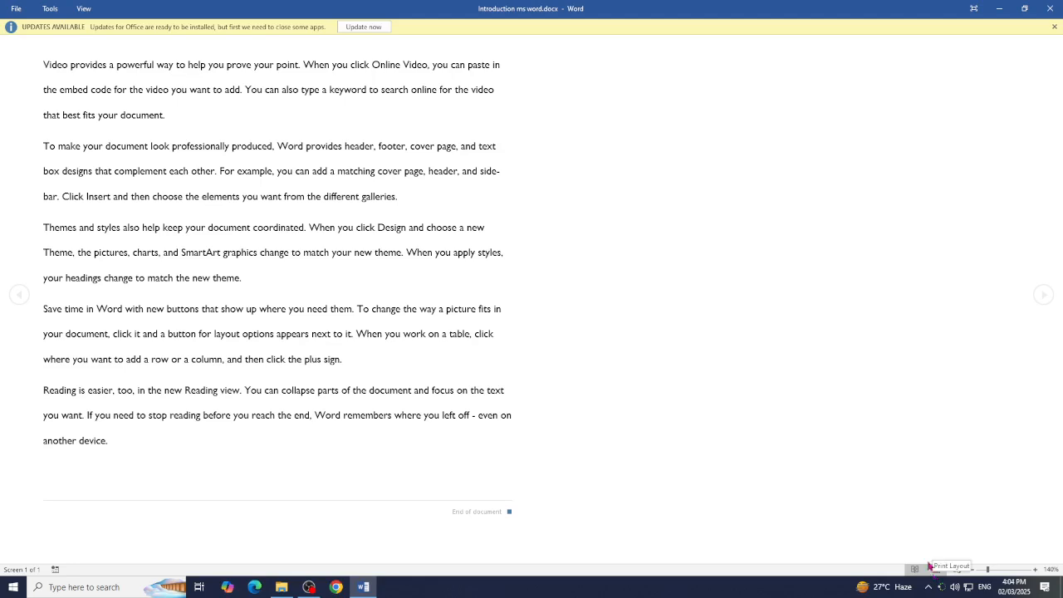
key("Escape")
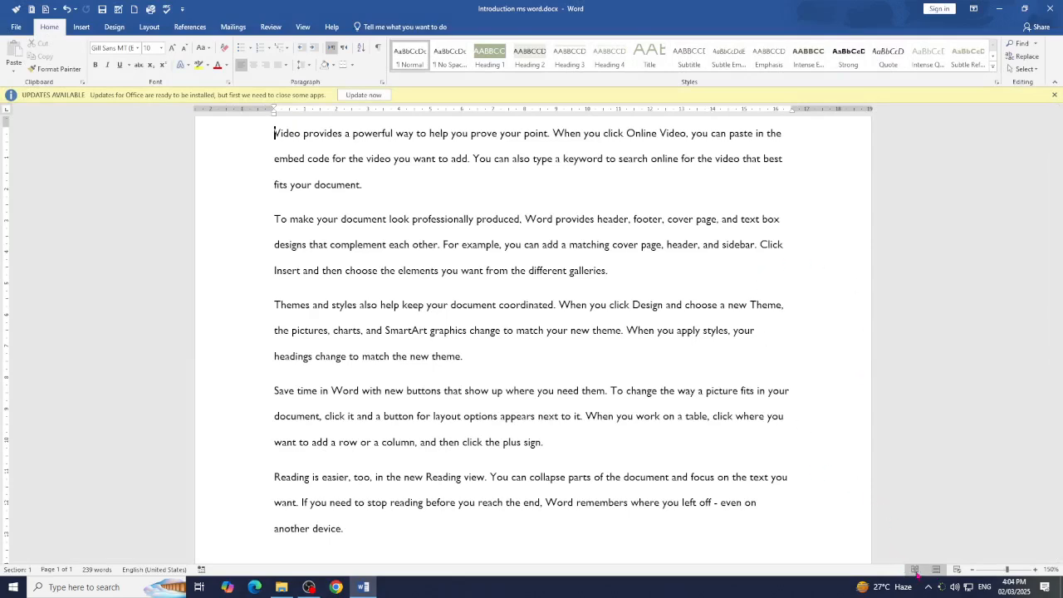
left_click(914, 570)
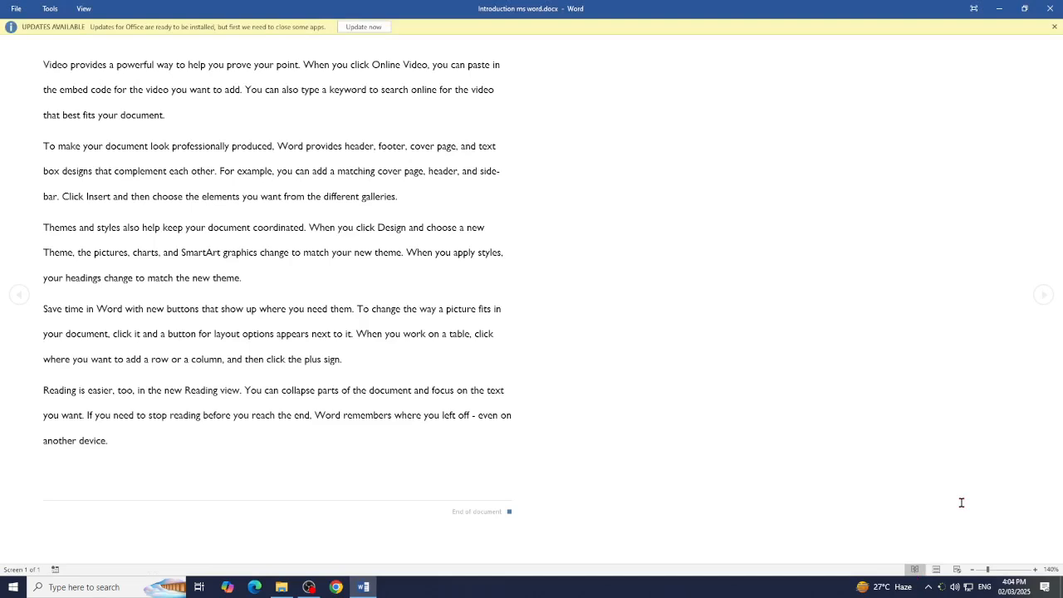
left_click(937, 570)
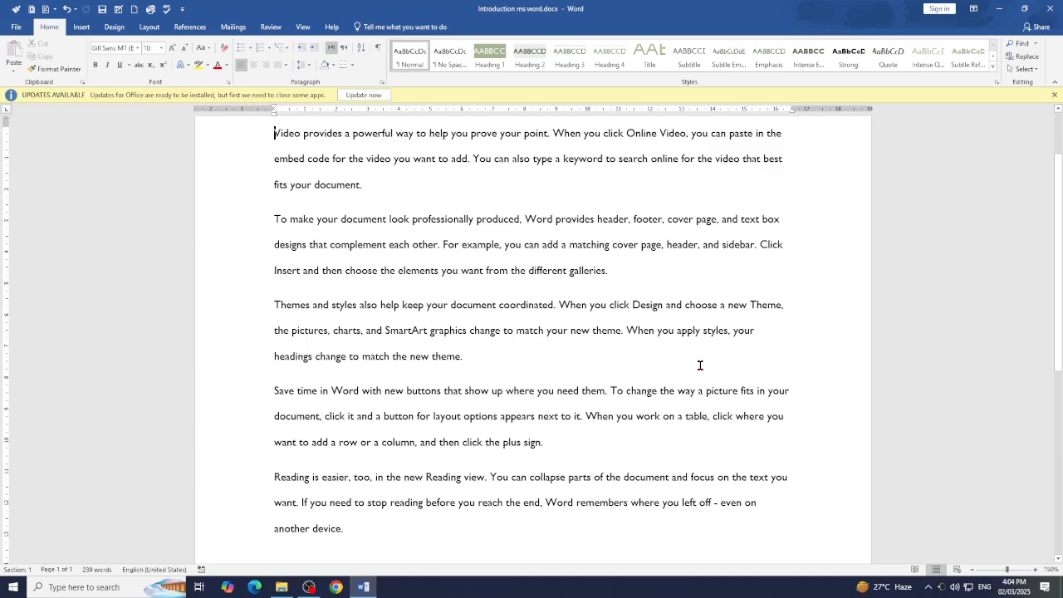
scroll(701, 366, "up", 2)
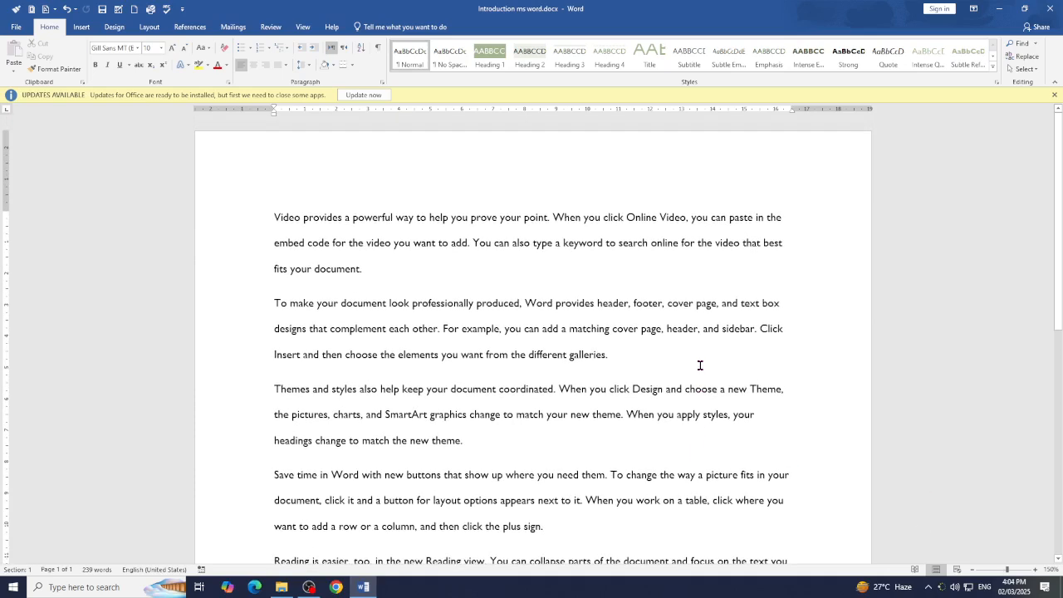
Step: View the document in Web Layout and return to Print Layout at the start of the page
left_click(958, 571)
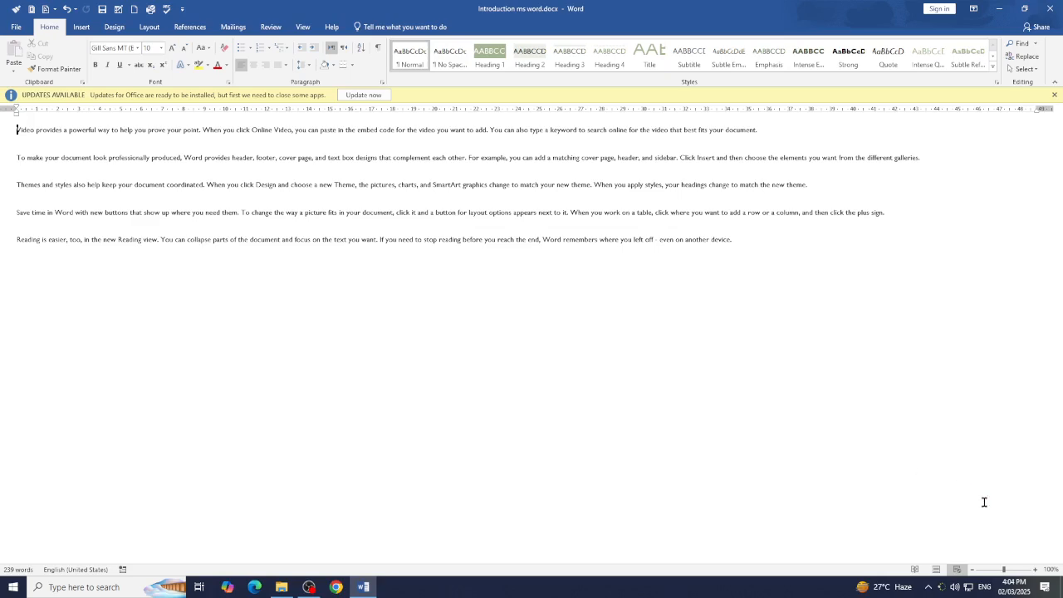
left_click(936, 568)
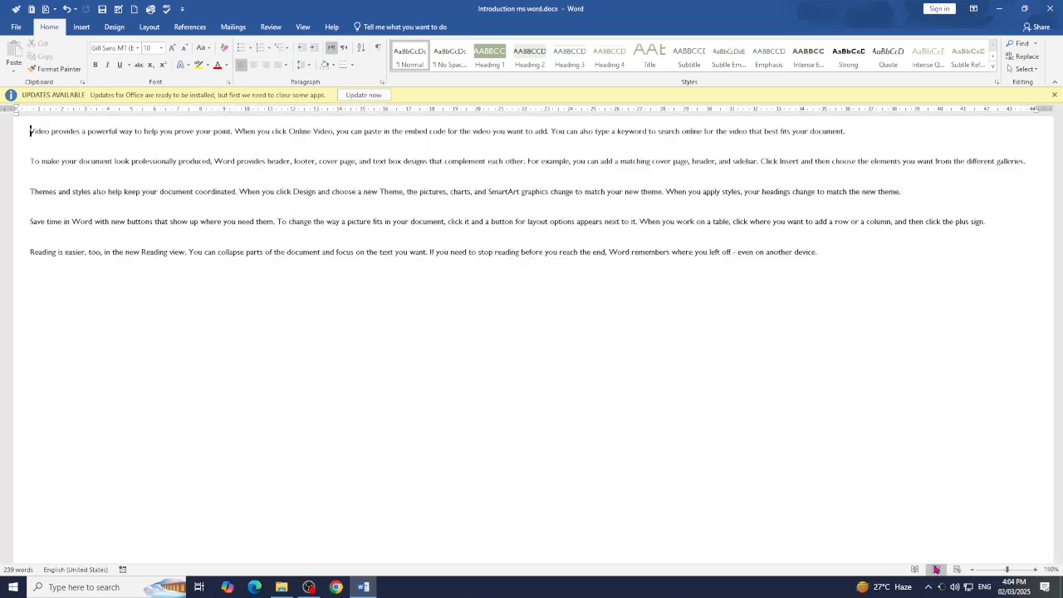
scroll(714, 394, "down", 3)
scroll(727, 398, "up", 3)
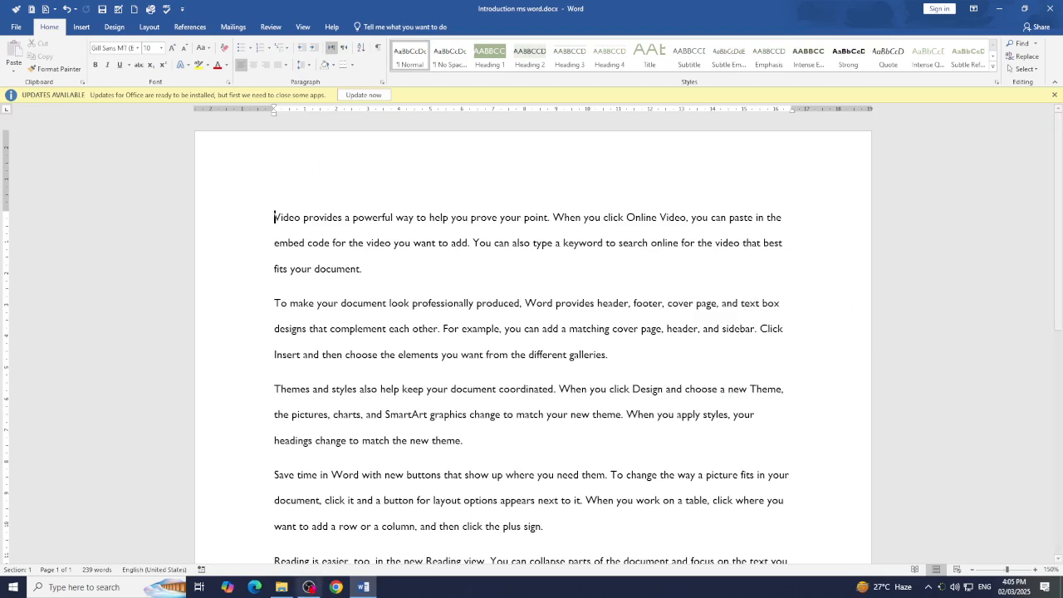
Step: Switch to Chrome, open it with a saved user profile, and search Google for "gcf global"
left_click(336, 587)
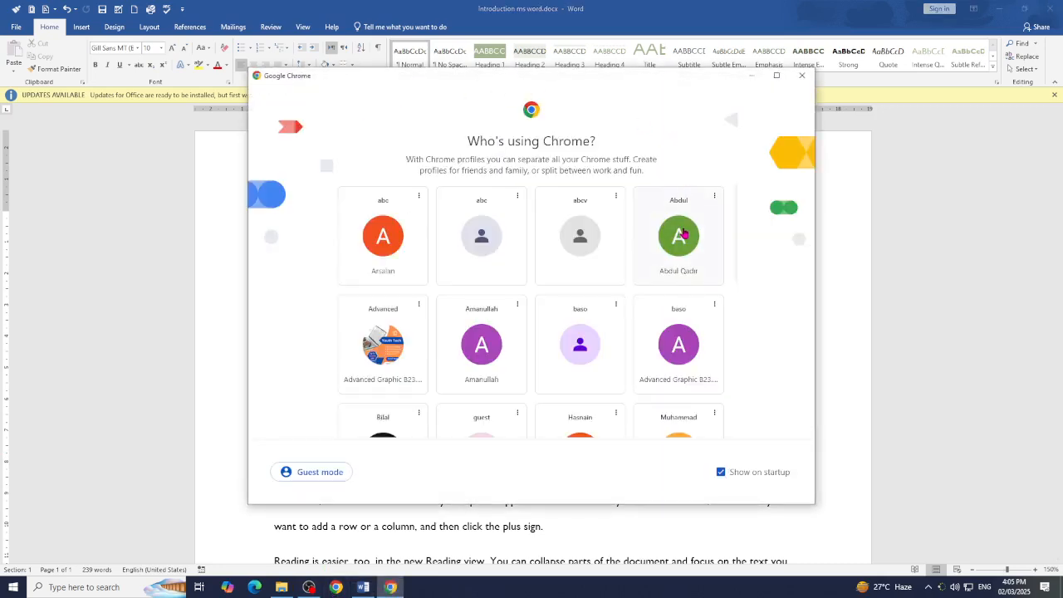
left_click(681, 235)
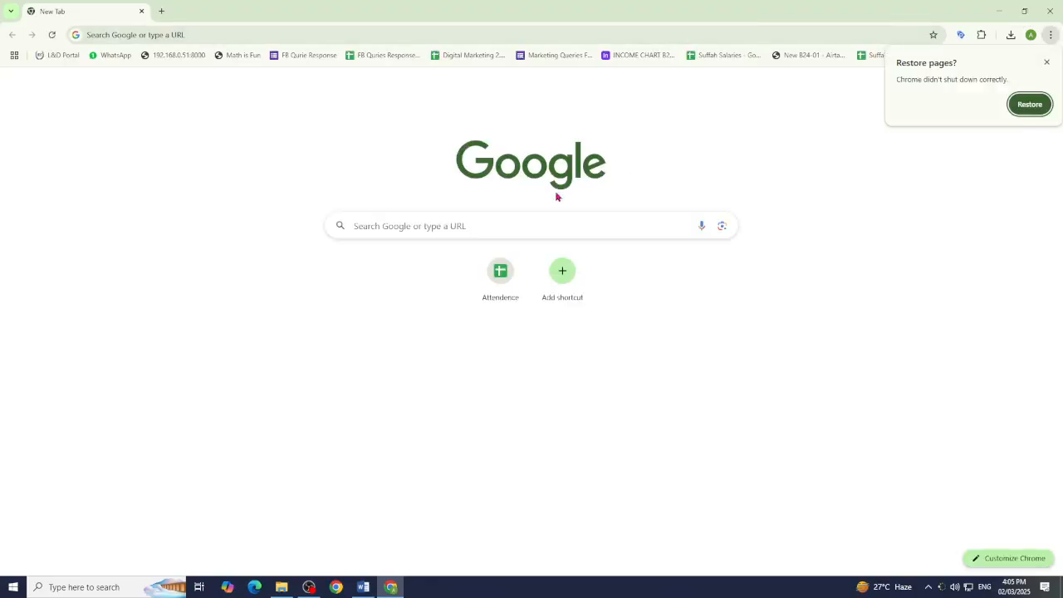
left_click(550, 225)
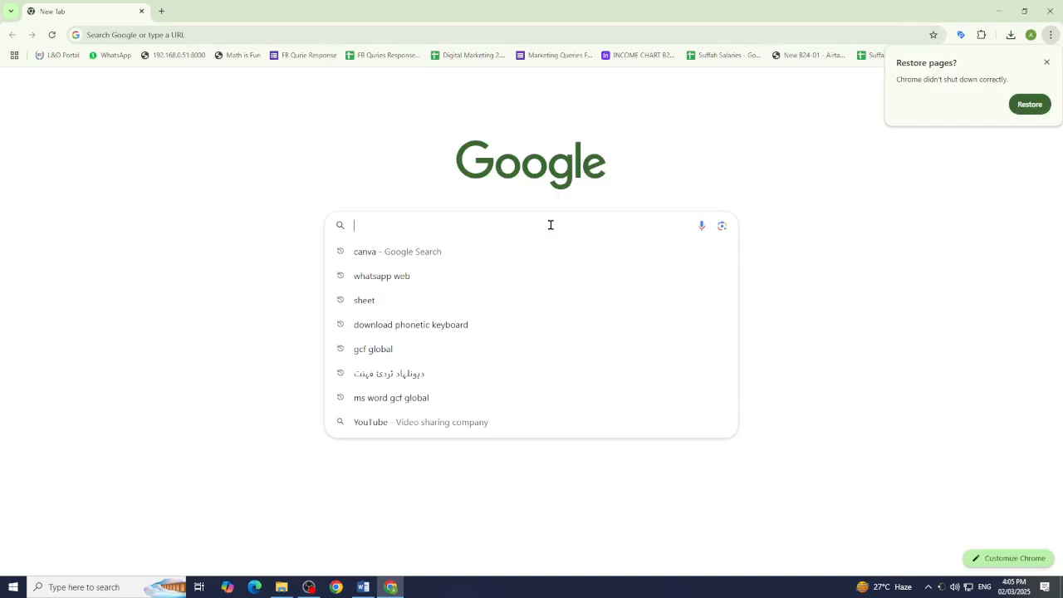
type("gcf glob")
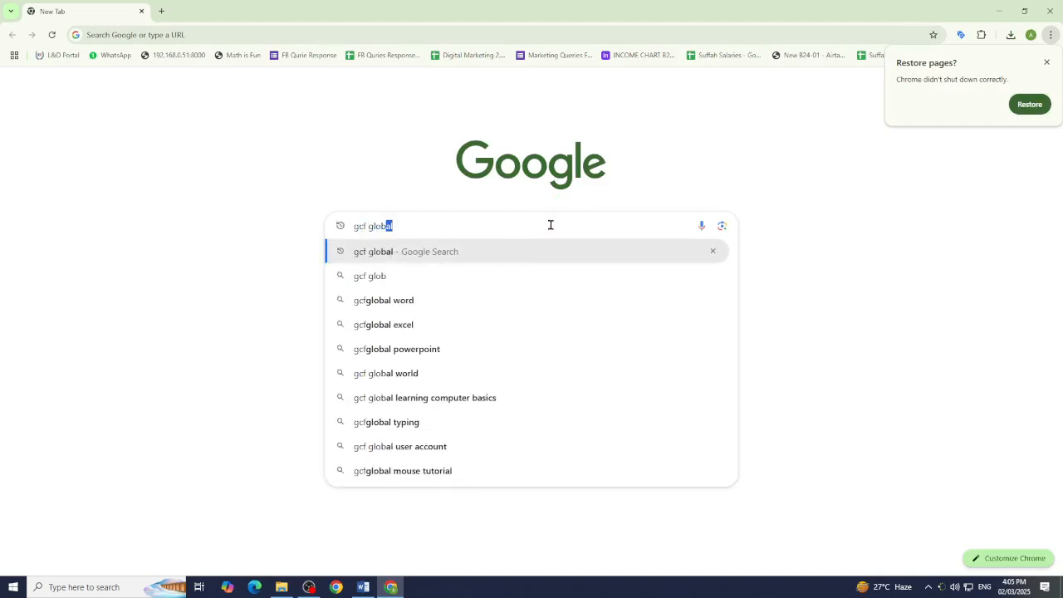
type("al")
key("Return")
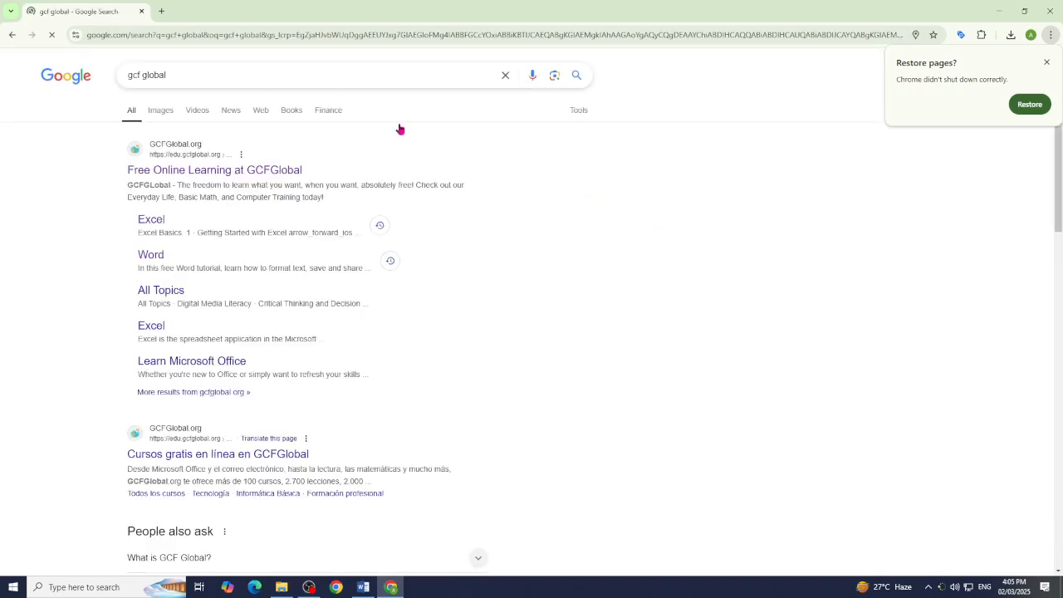
Step: Refine the search to "gcf global ms word" and open the Free Word Tutorial at GCFGlobal result
left_click(274, 86)
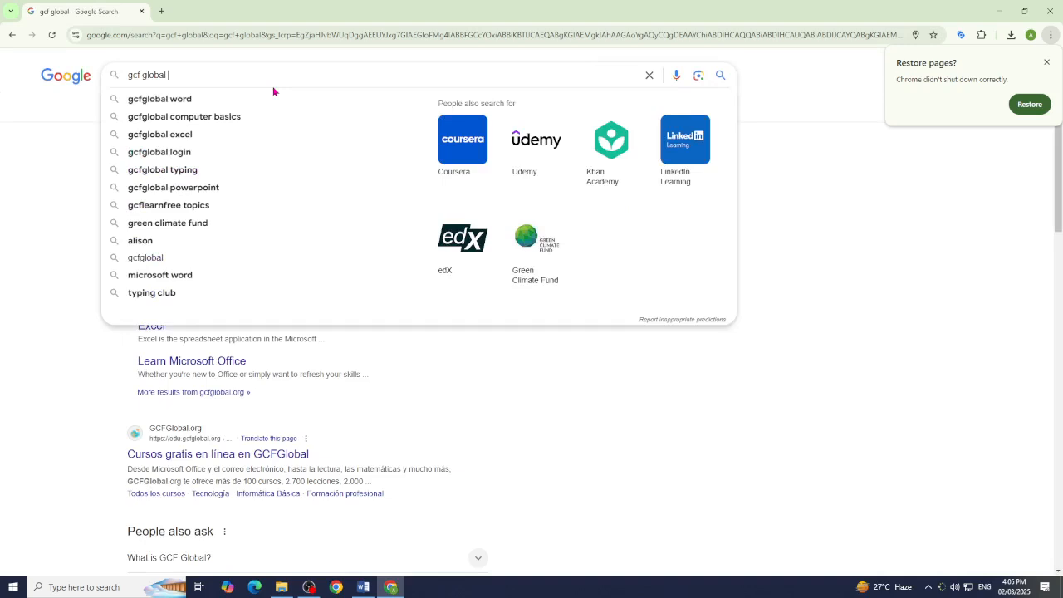
type("ms word")
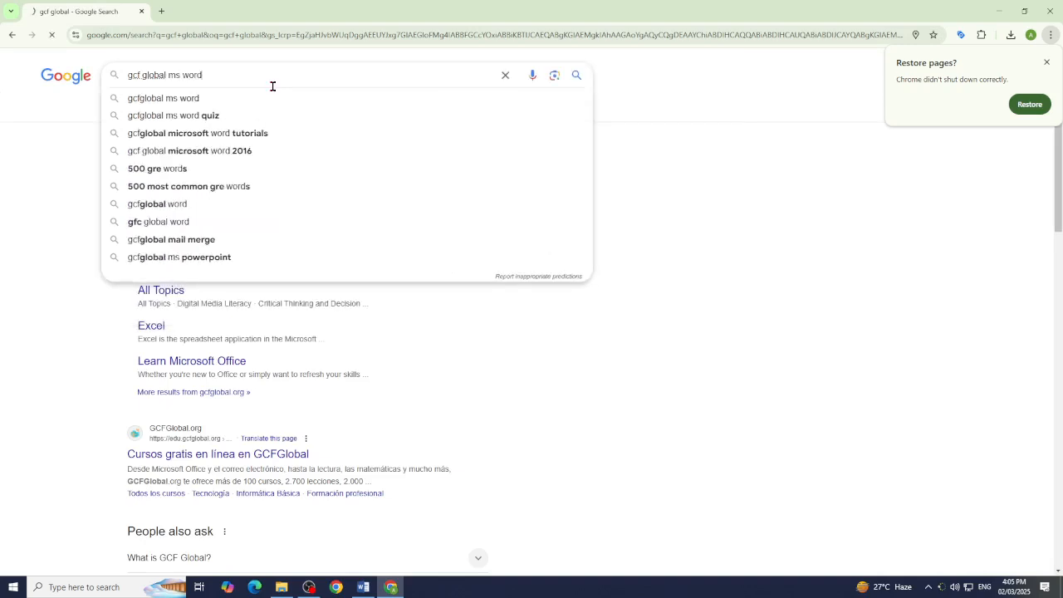
key("Return")
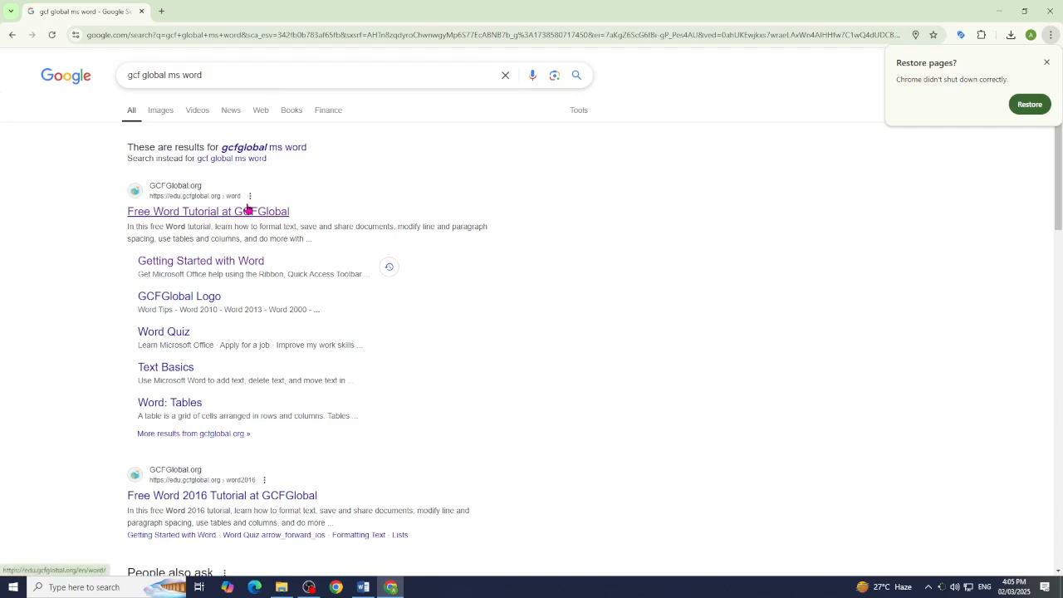
left_click(268, 211)
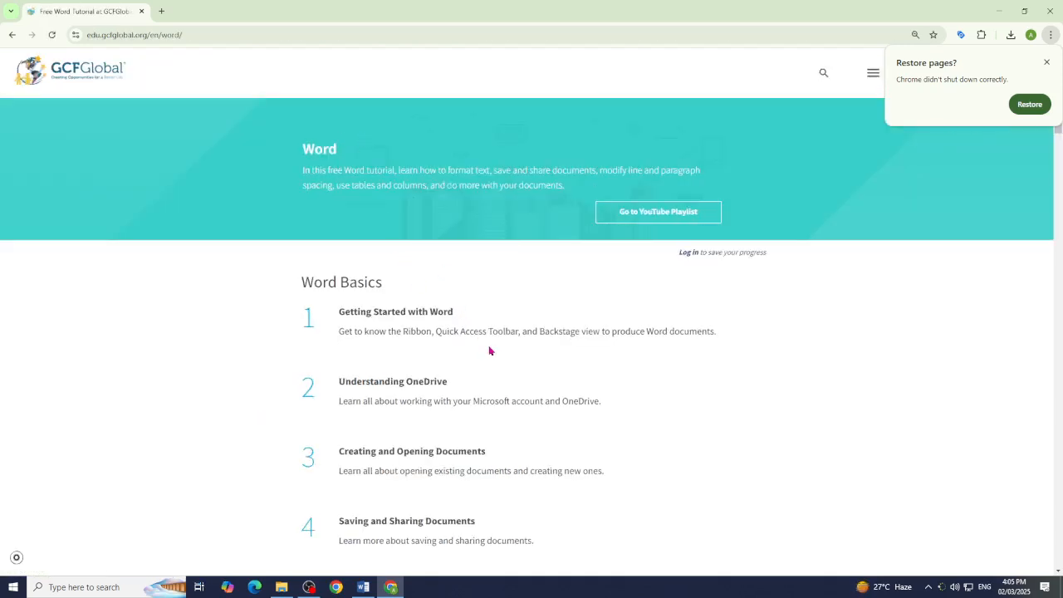
Step: Look through the GCFGlobal Word tutorial's lesson list and return to the Word document
scroll(465, 357, "down", 3)
scroll(453, 363, "down", 3)
scroll(453, 363, "down", 6)
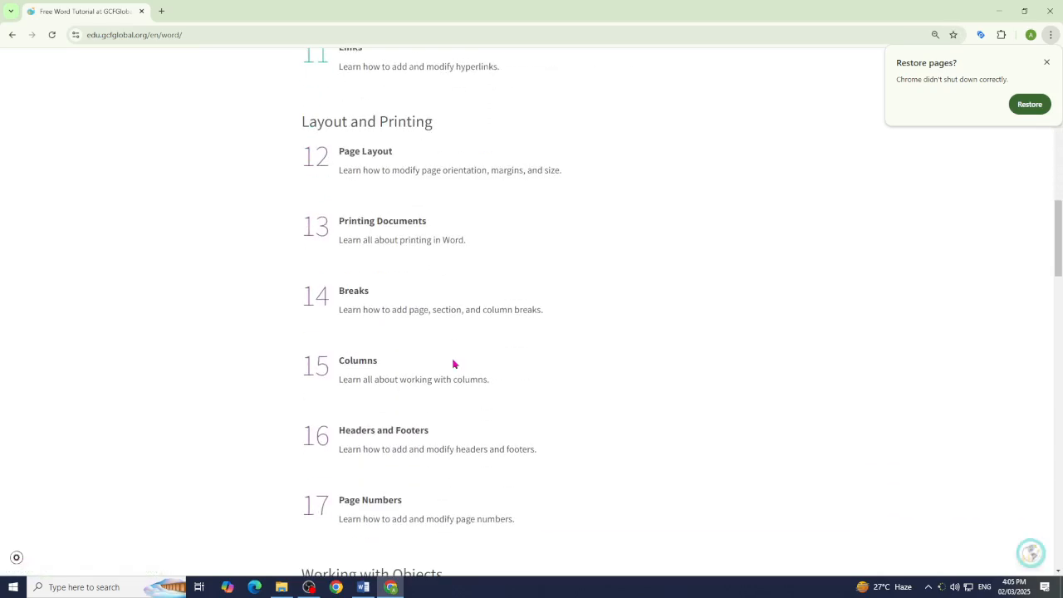
scroll(474, 377, "down", 3)
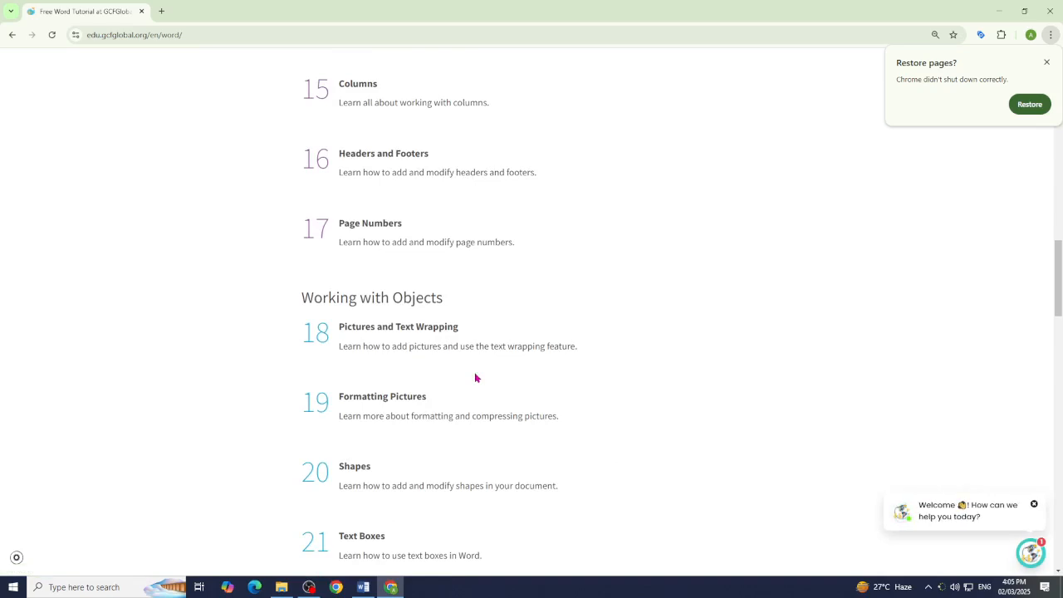
scroll(475, 378, "up", 15)
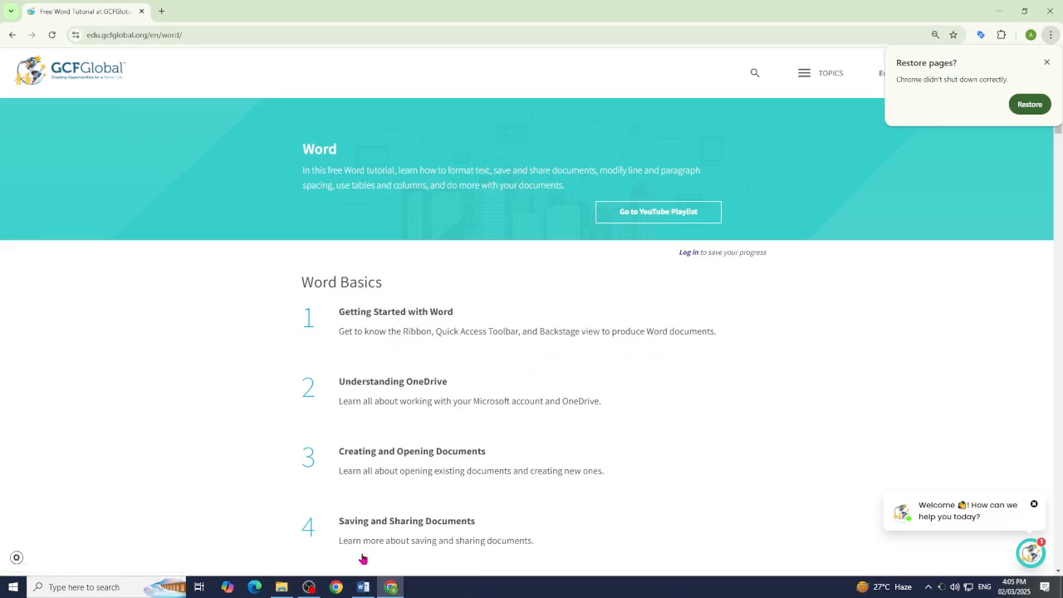
left_click(363, 588)
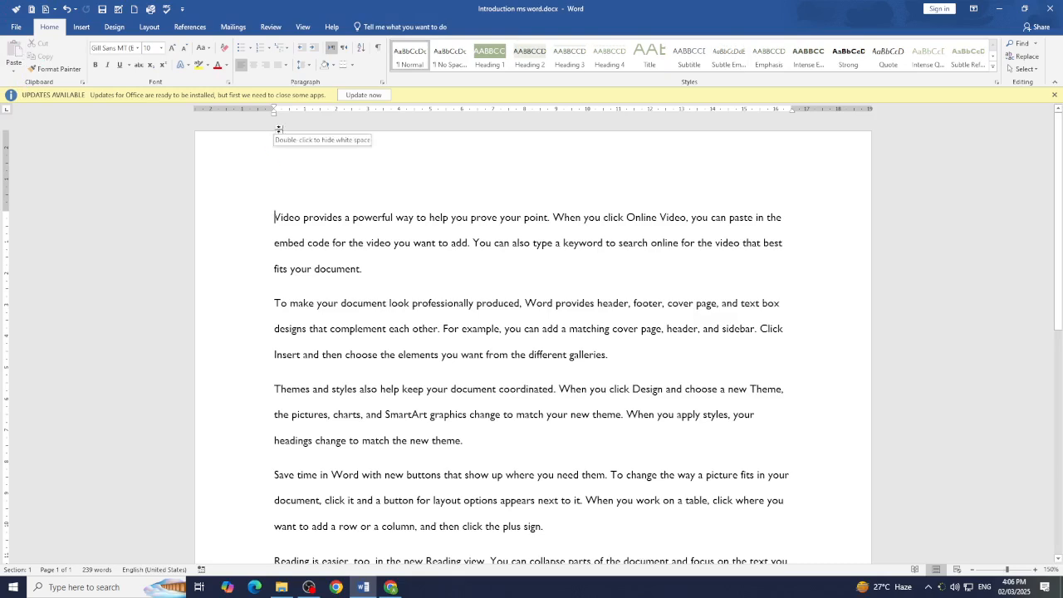
Step: Set the ribbon display to Show Tabs and temporarily reveal the Home commands
left_click(974, 10)
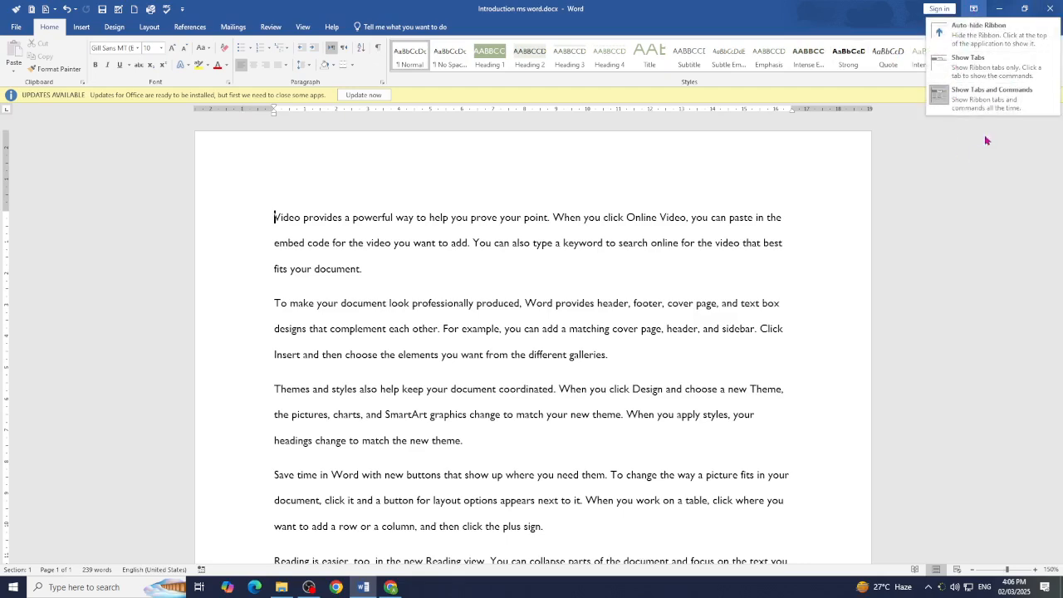
left_click(984, 76)
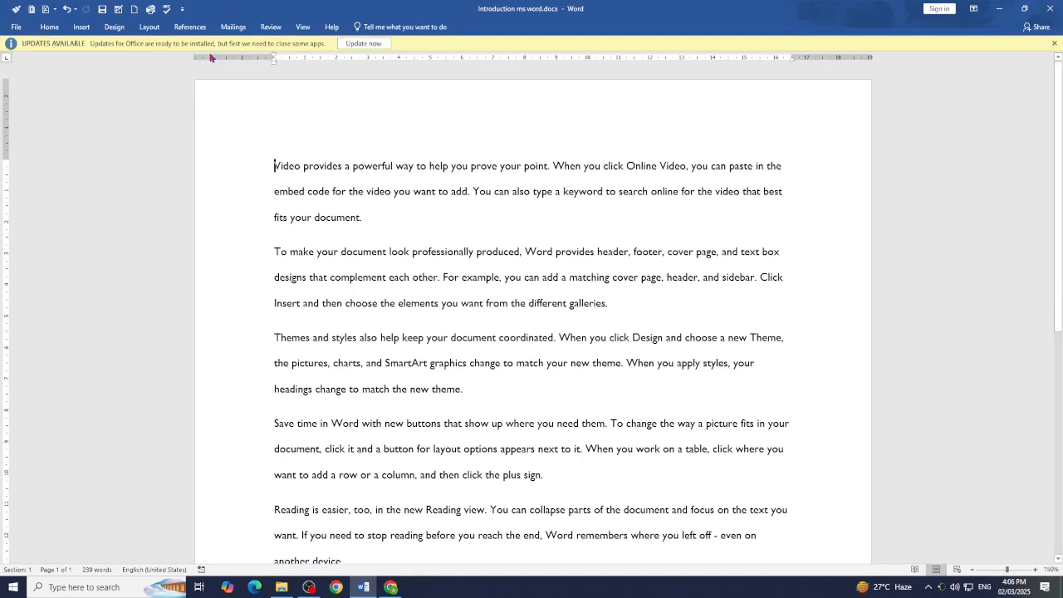
left_click(55, 32)
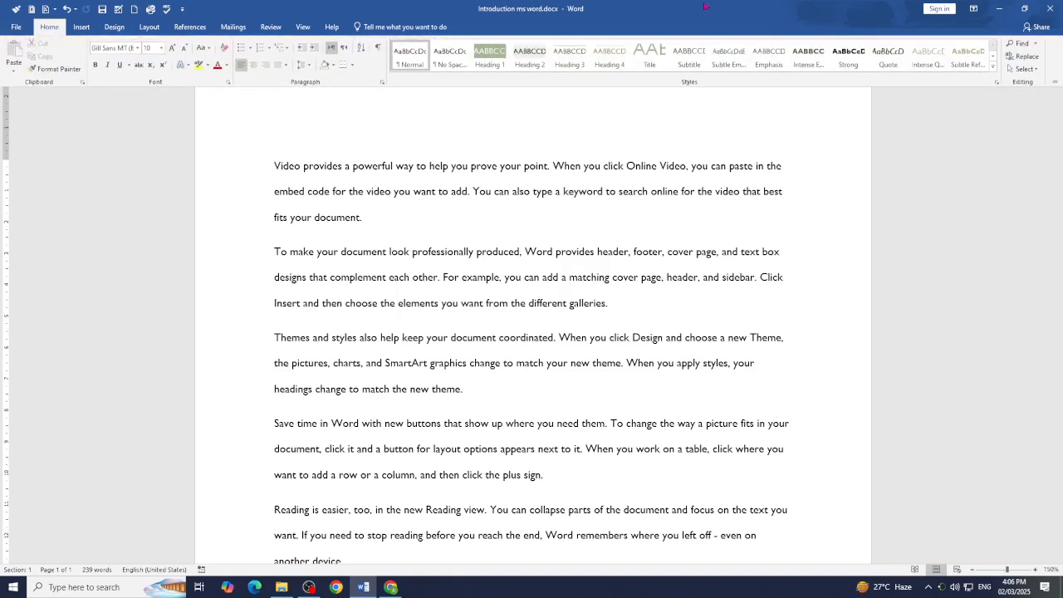
Step: Set the ribbon to Auto-hide Ribbon and restore it to Show Tabs and Commands
left_click(970, 11)
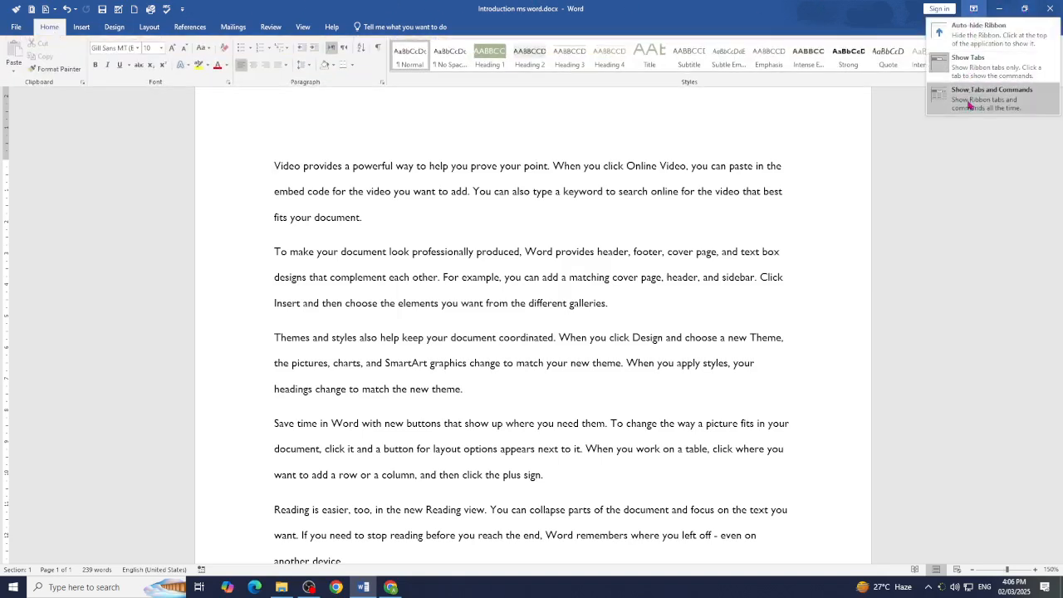
left_click(974, 38)
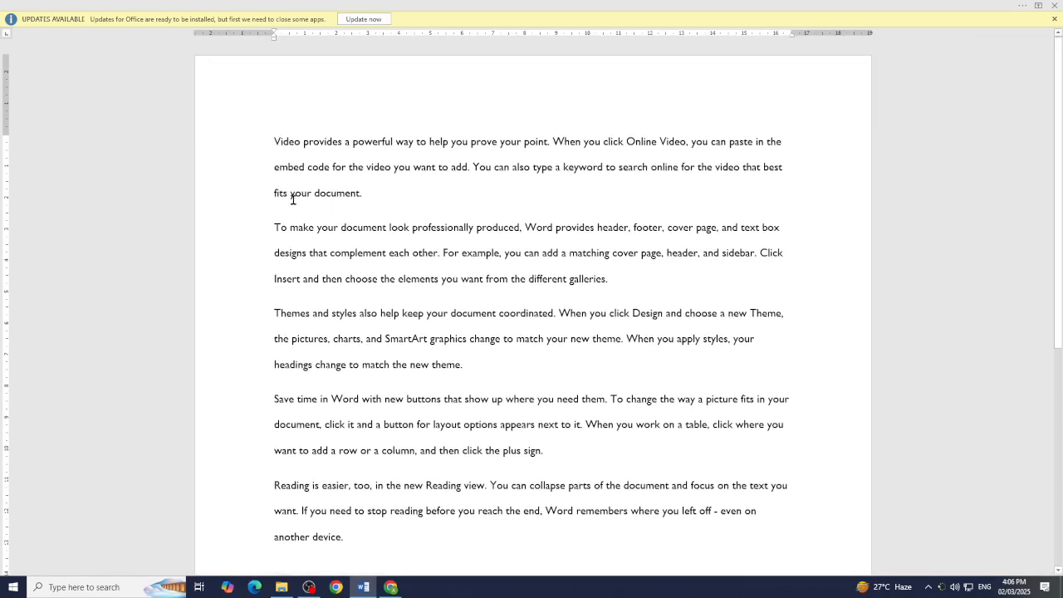
mouse_move(316, 5)
left_click(1038, 6)
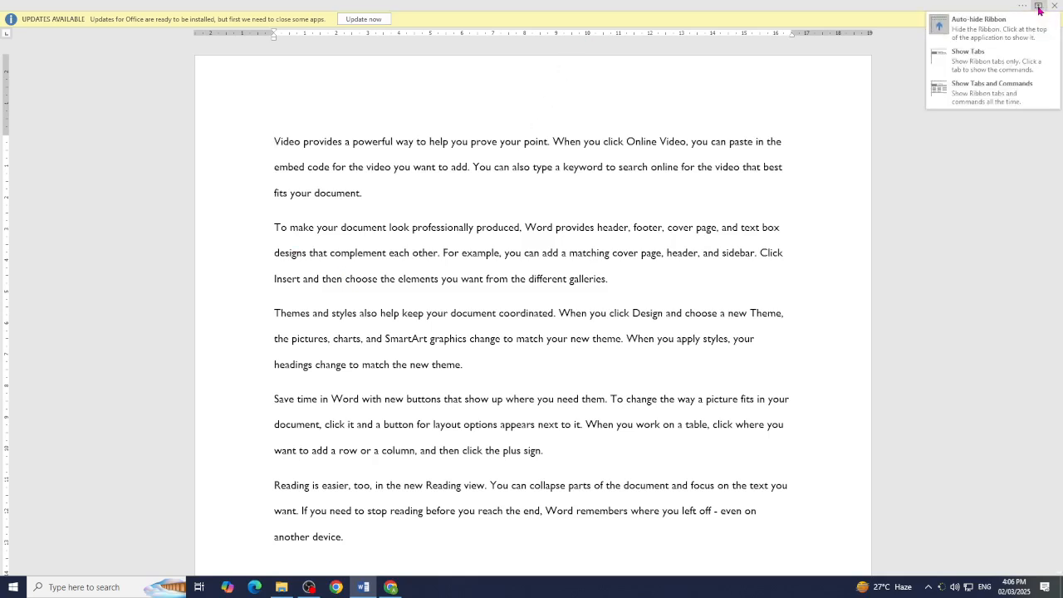
left_click(968, 106)
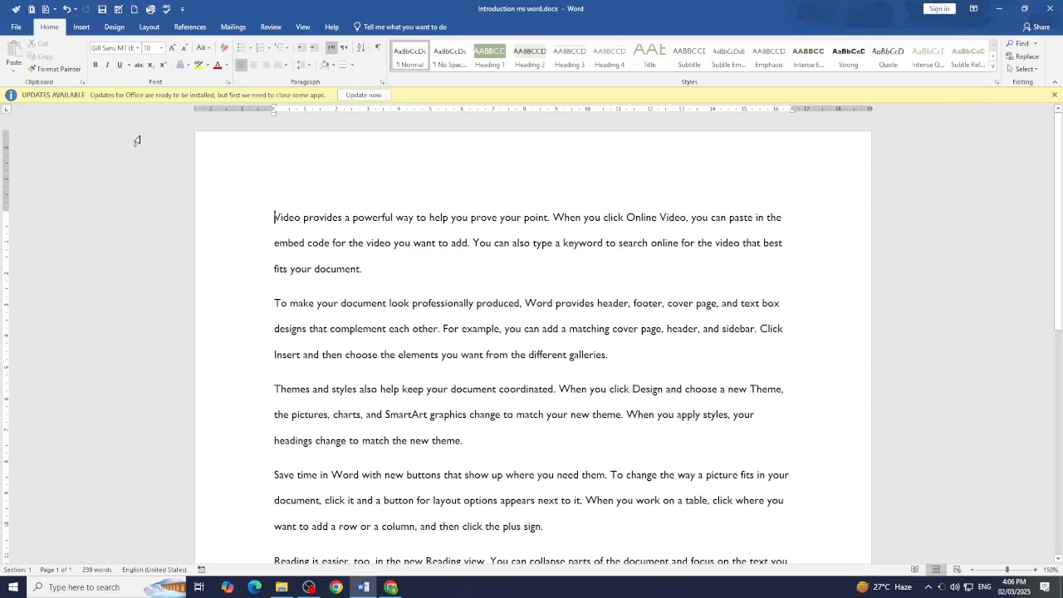
Step: Create a new blank document and set its ribbon display to Show Tabs and Commands
left_click(16, 27)
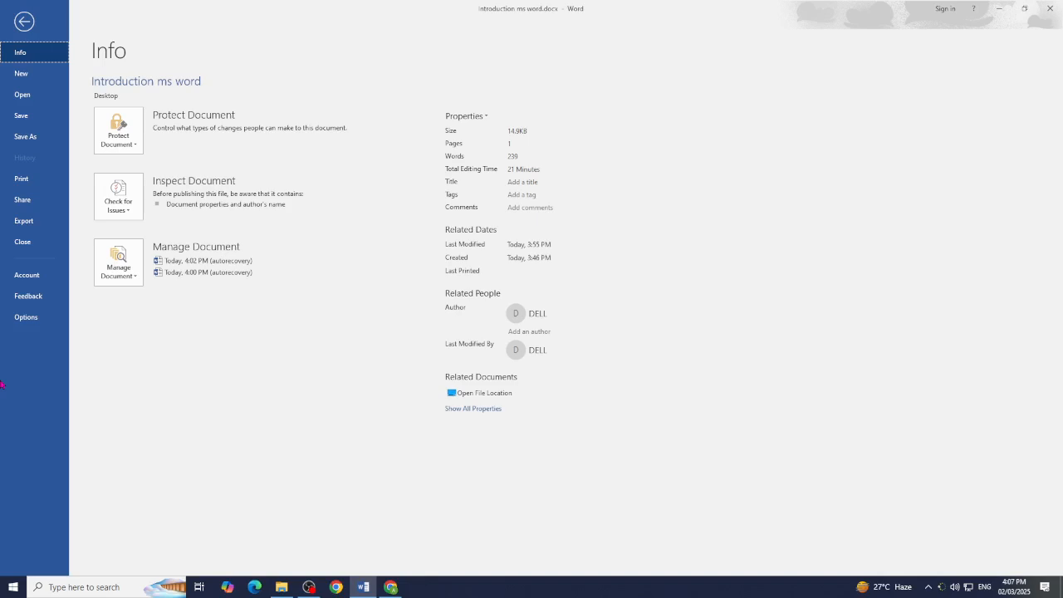
left_click(18, 73)
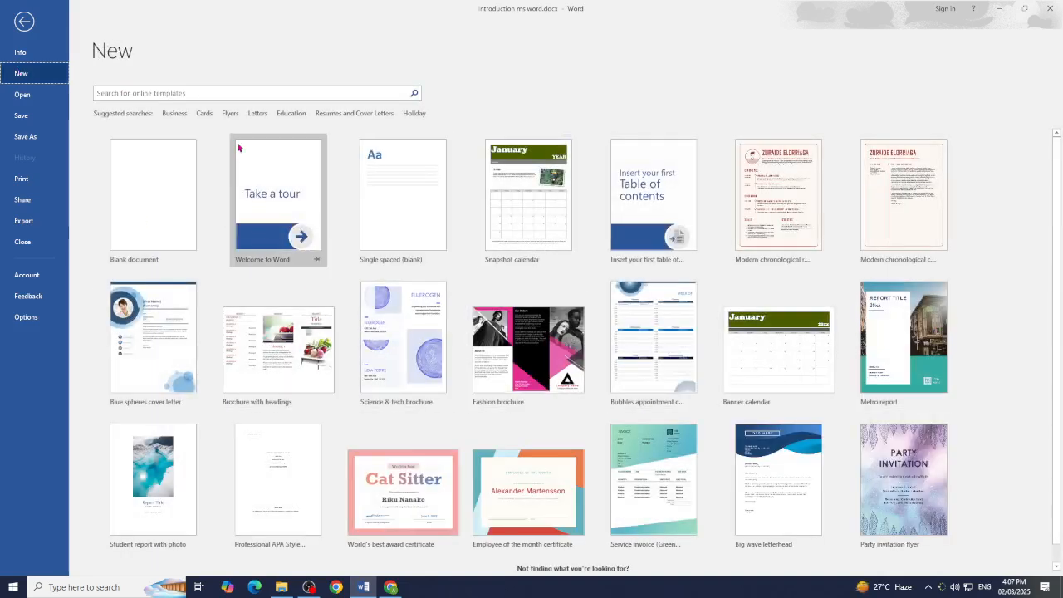
left_click(169, 210)
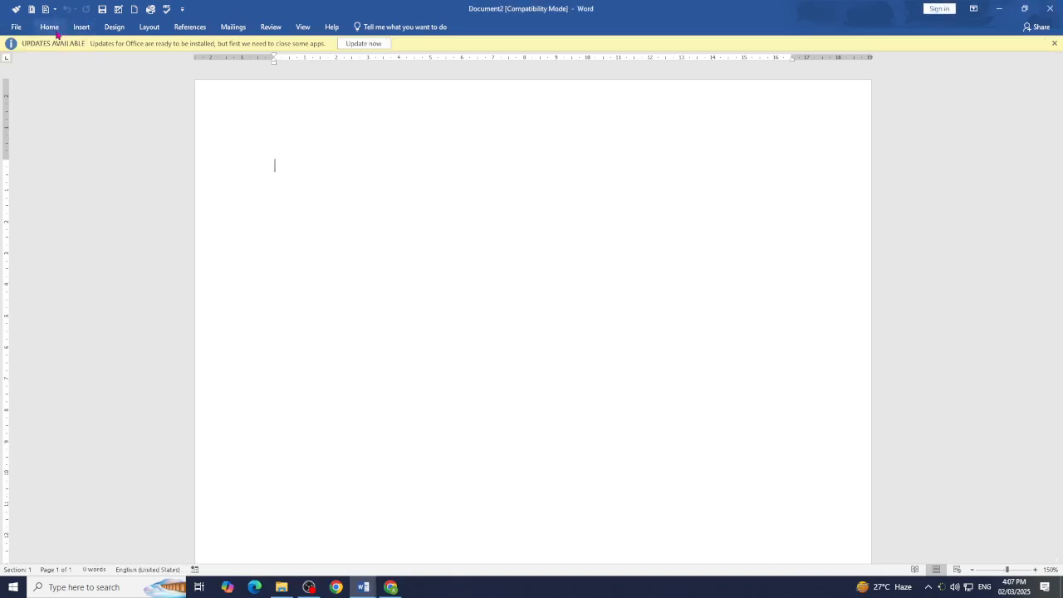
left_click(973, 8)
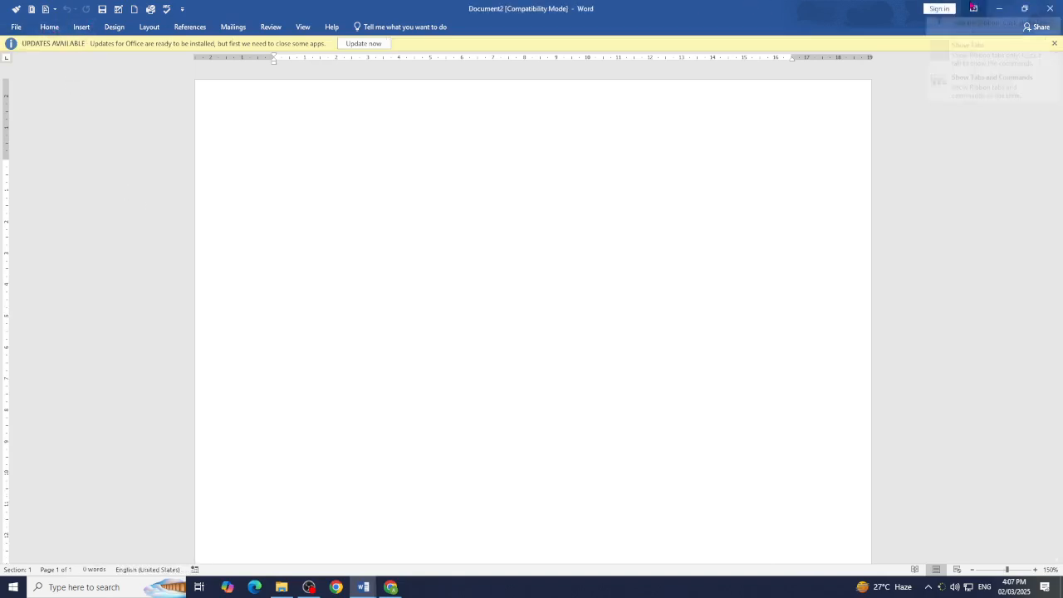
left_click(944, 93)
Step: Look through the files in this PC's Documents folder that are available for opening
left_click(23, 32)
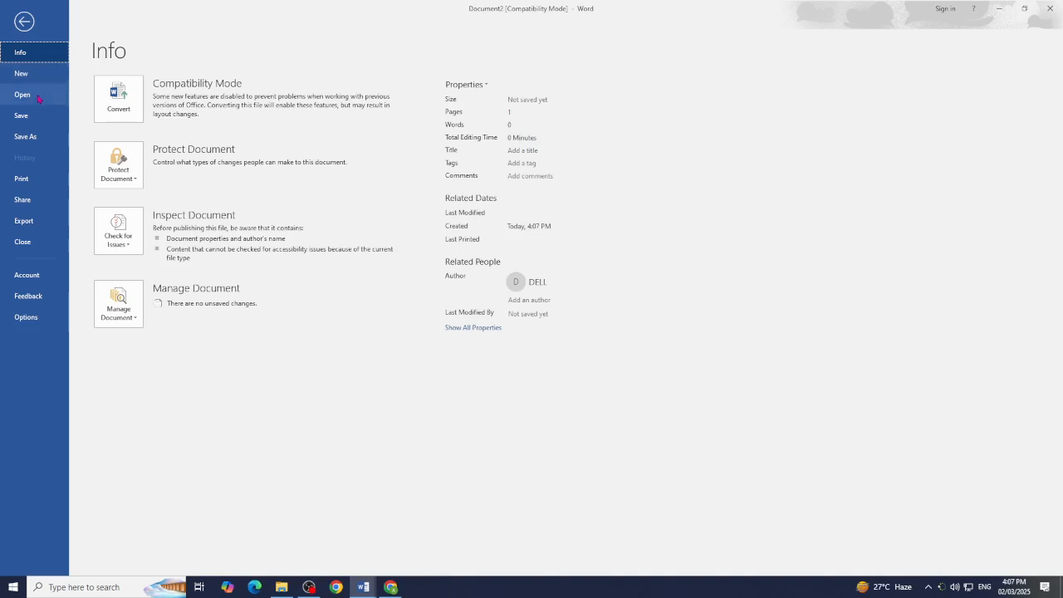
left_click(7, 100)
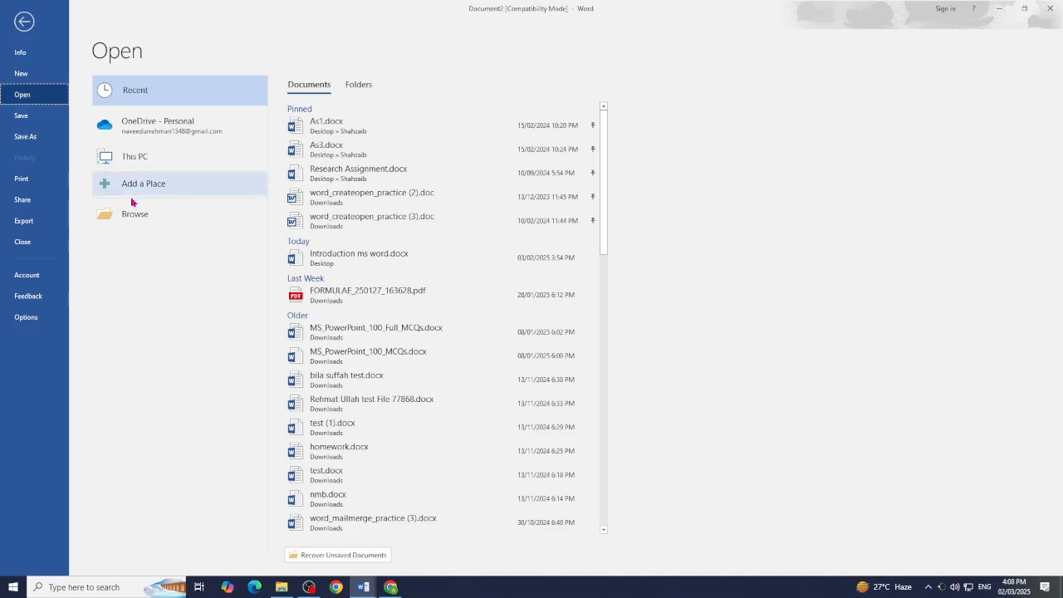
left_click(137, 162)
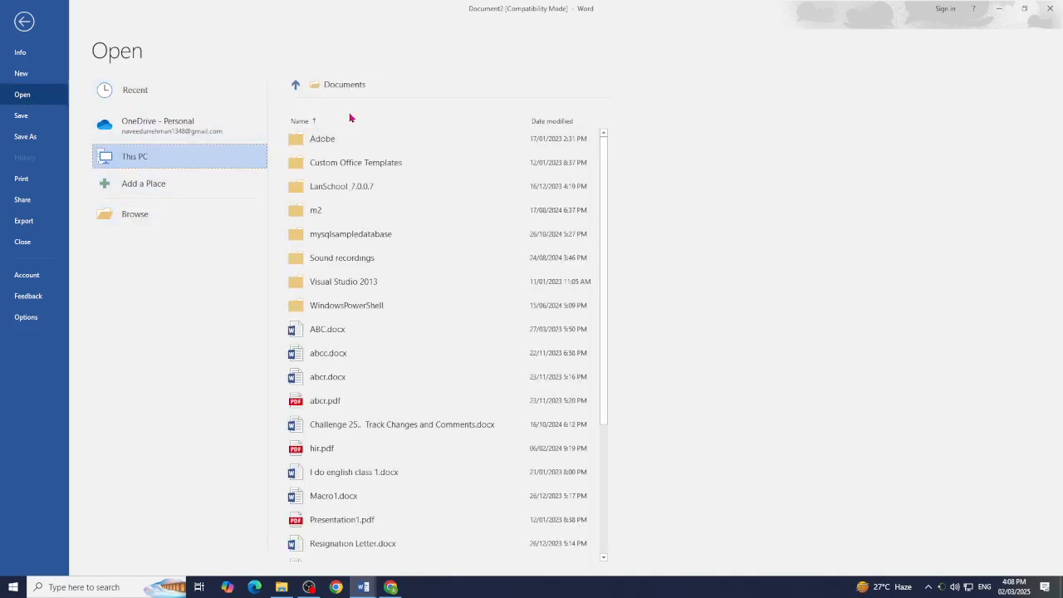
scroll(384, 391, "down", 2)
scroll(391, 474, "up", 2)
Step: Browse the Desktop folder and open the file "Introduction ms word.docx"
left_click(156, 222)
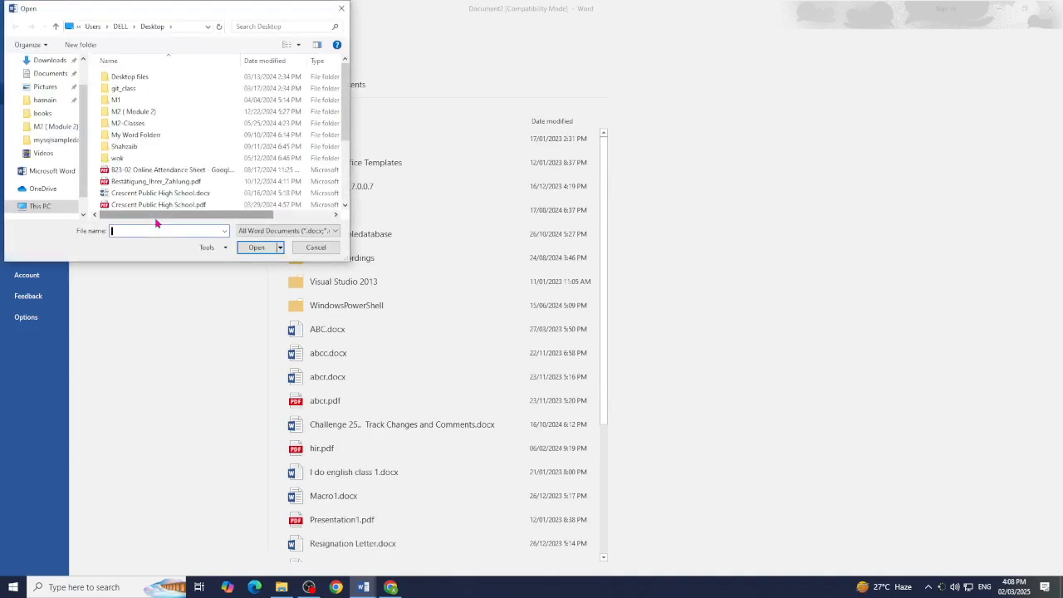
scroll(120, 146, "down", 3)
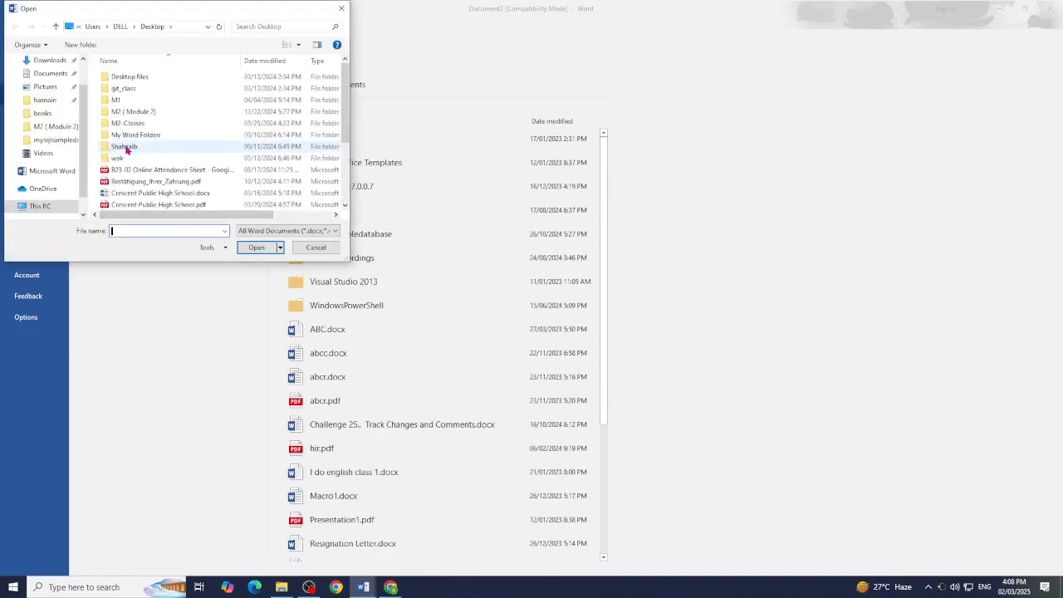
scroll(123, 147, "up", 3)
scroll(42, 174, "down", 1)
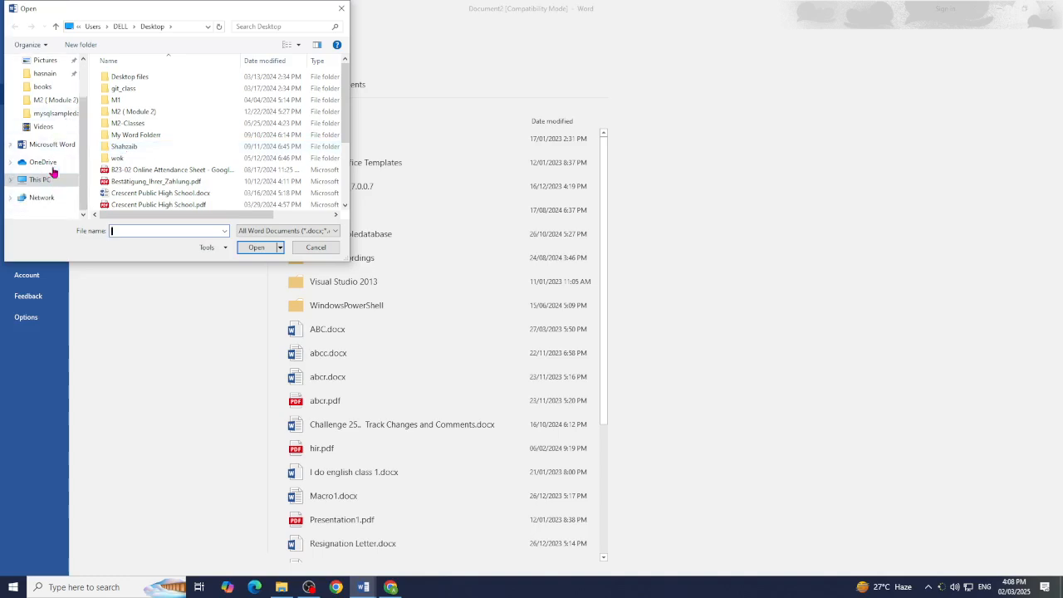
scroll(152, 148, "down", 3)
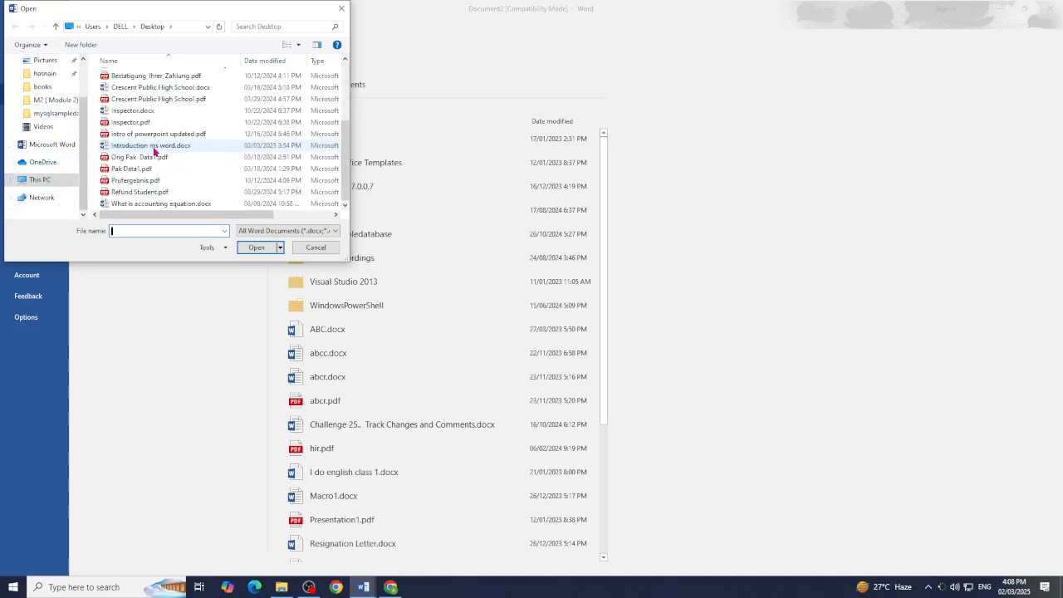
left_click(147, 148)
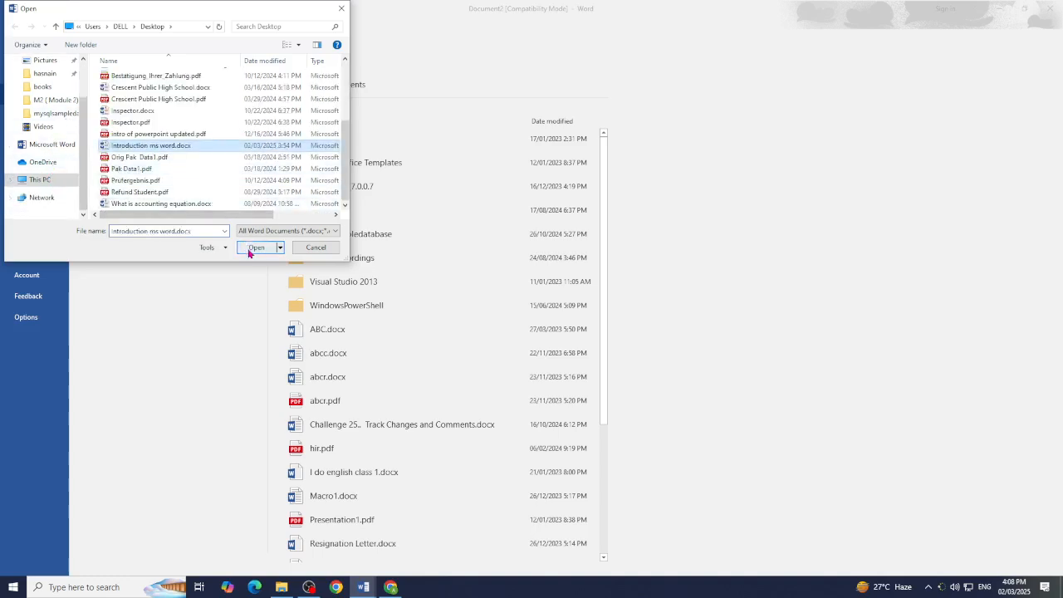
left_click(255, 246)
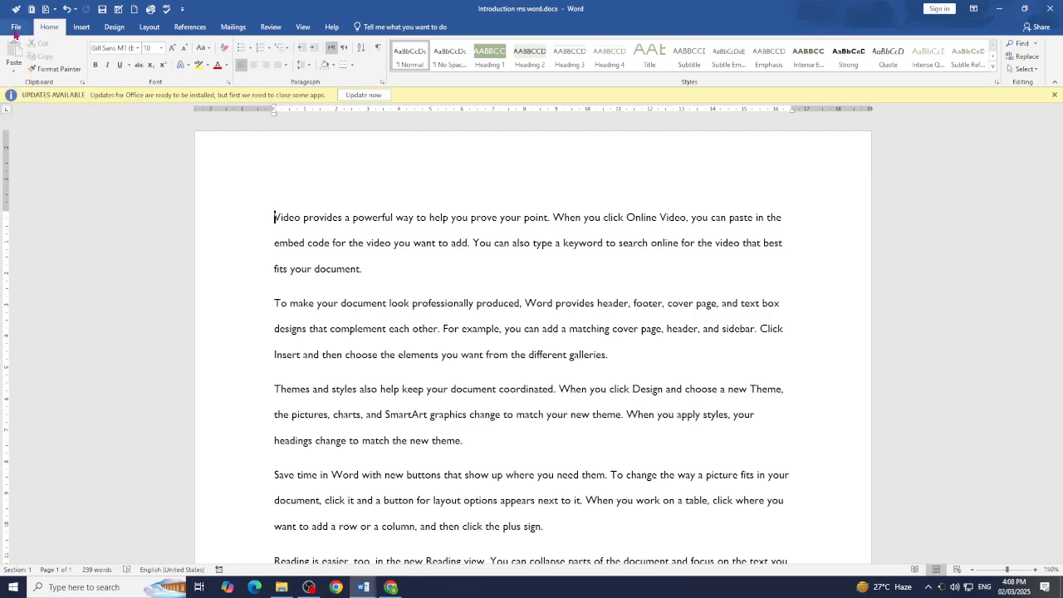
Step: View the document's Info page in Backstage view and return to the document
left_click(17, 28)
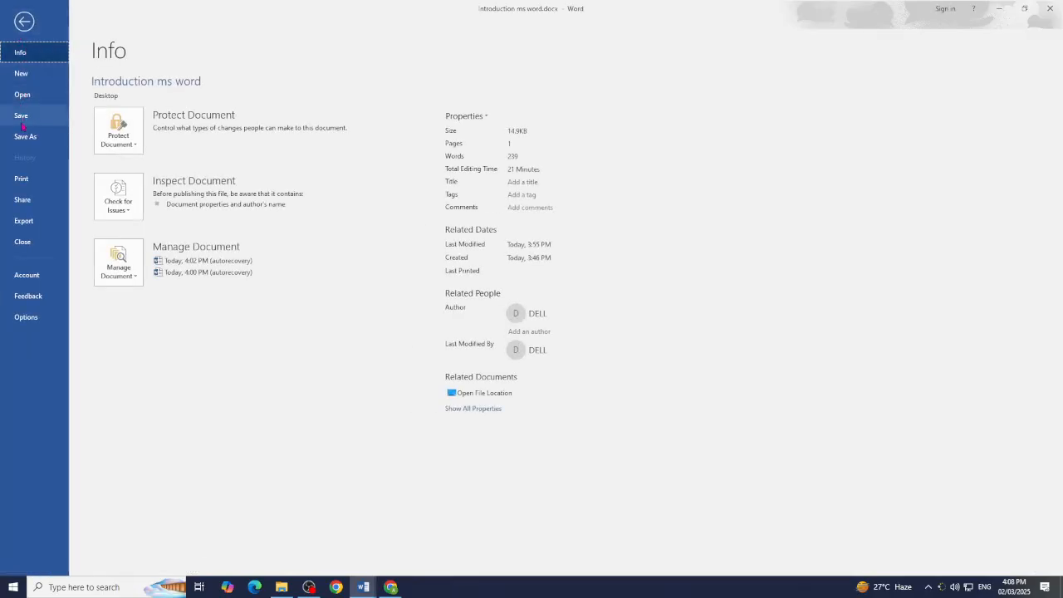
left_click(24, 22)
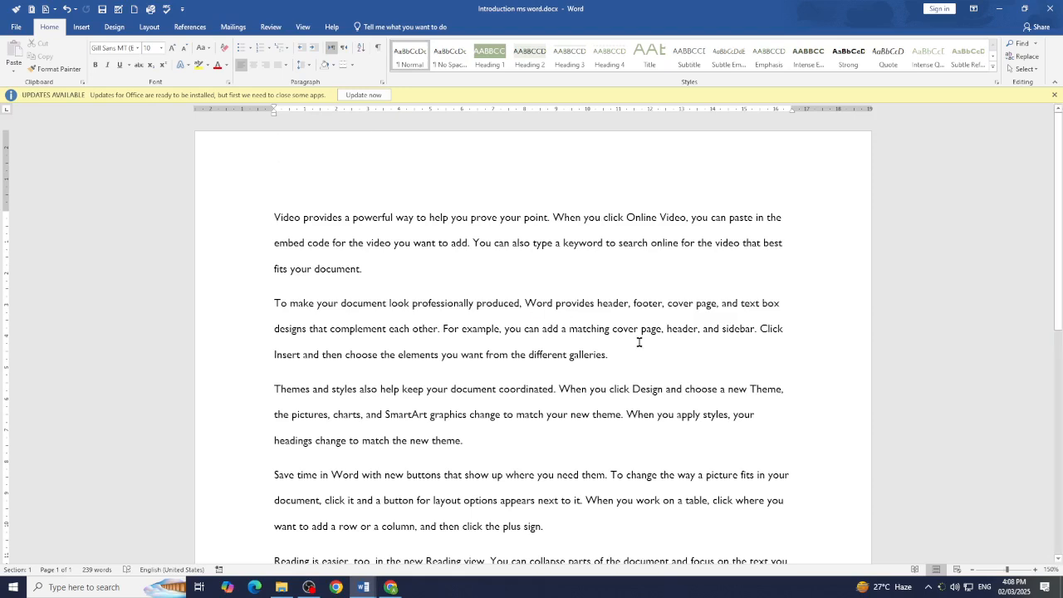
Step: Switch to the GCFGlobal Word tutorial in Chrome and open the lesson Getting Started with Word
mouse_move(393, 588)
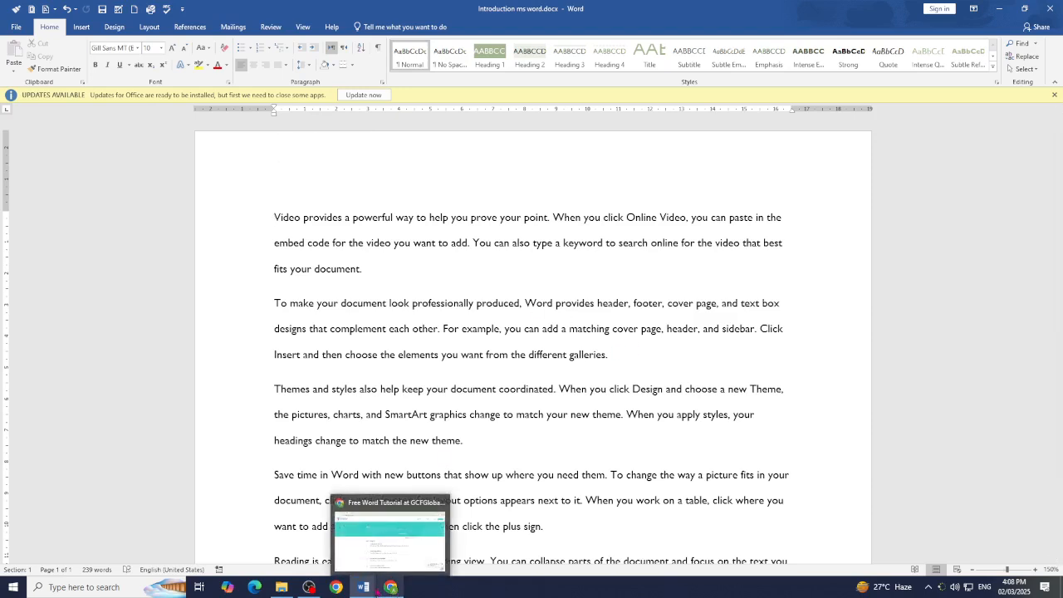
left_click(391, 588)
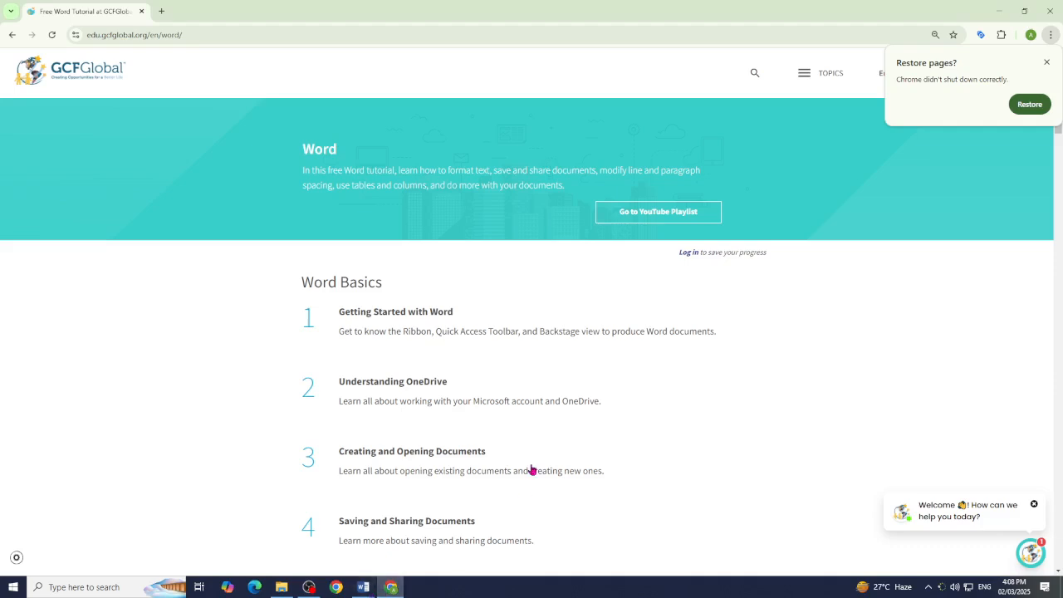
scroll(520, 380, "down", 1)
scroll(519, 377, "up", 1)
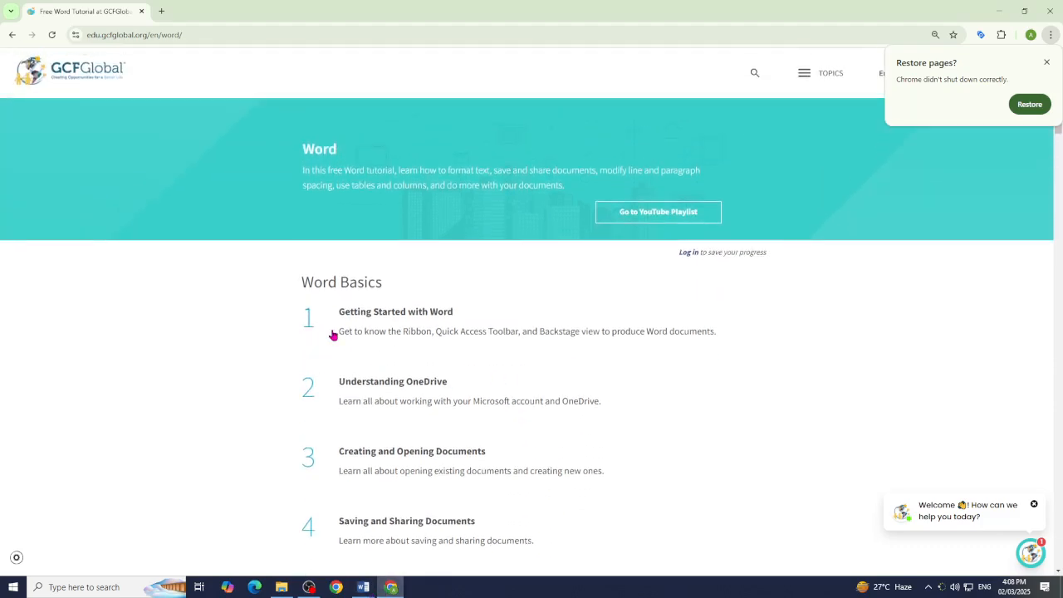
left_click(442, 313)
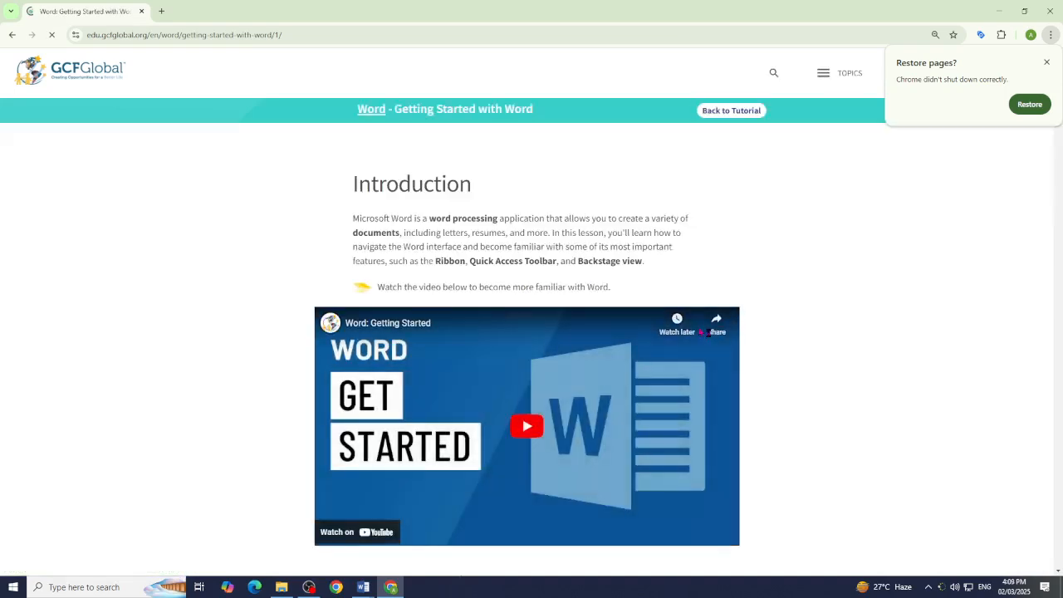
Step: Explore the lesson's interactive Word interface, including the notes on Quick Access Toolbar, Tell Me, Scroll Bar, Document Pane and Document Views
scroll(472, 333, "down", 1)
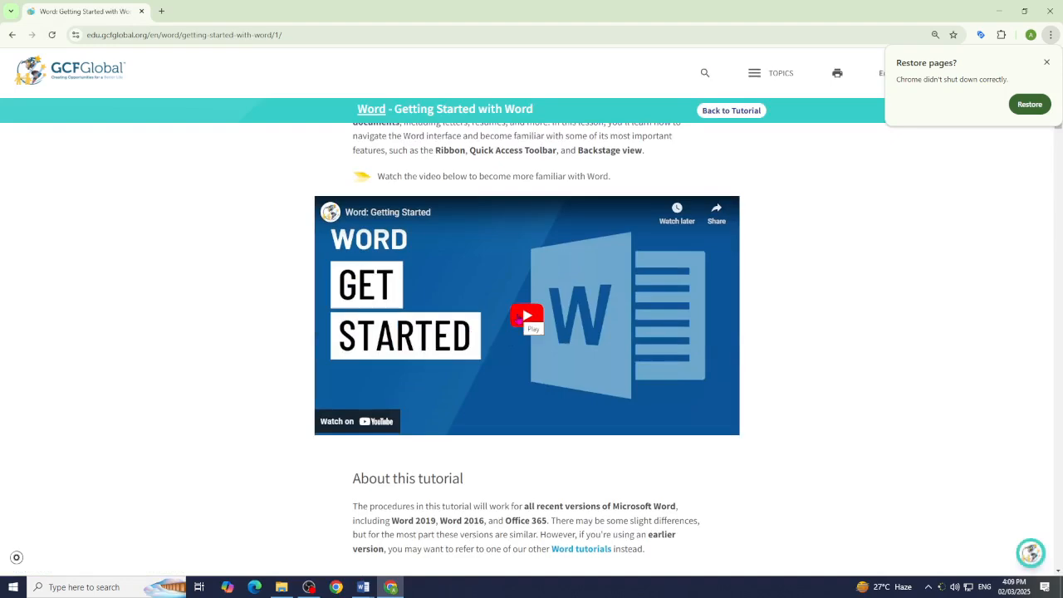
scroll(518, 320, "down", 4)
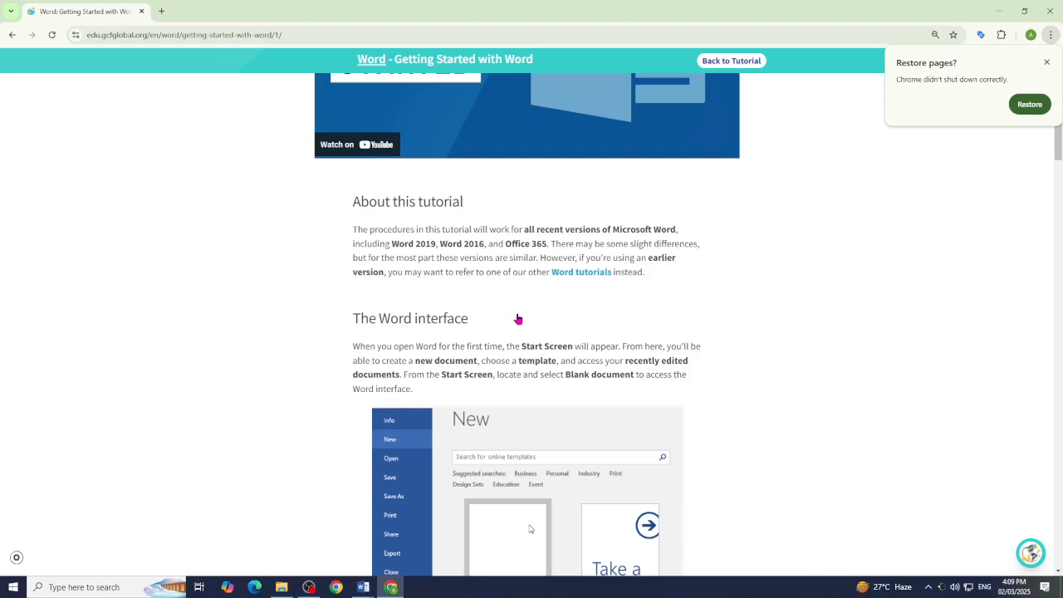
scroll(519, 320, "down", 4)
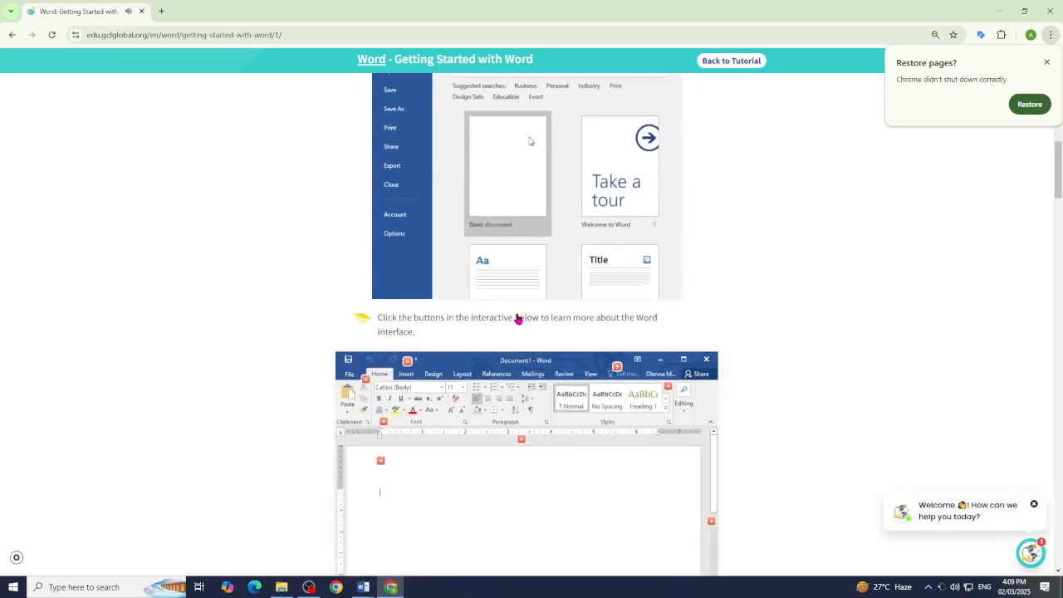
left_click(407, 195)
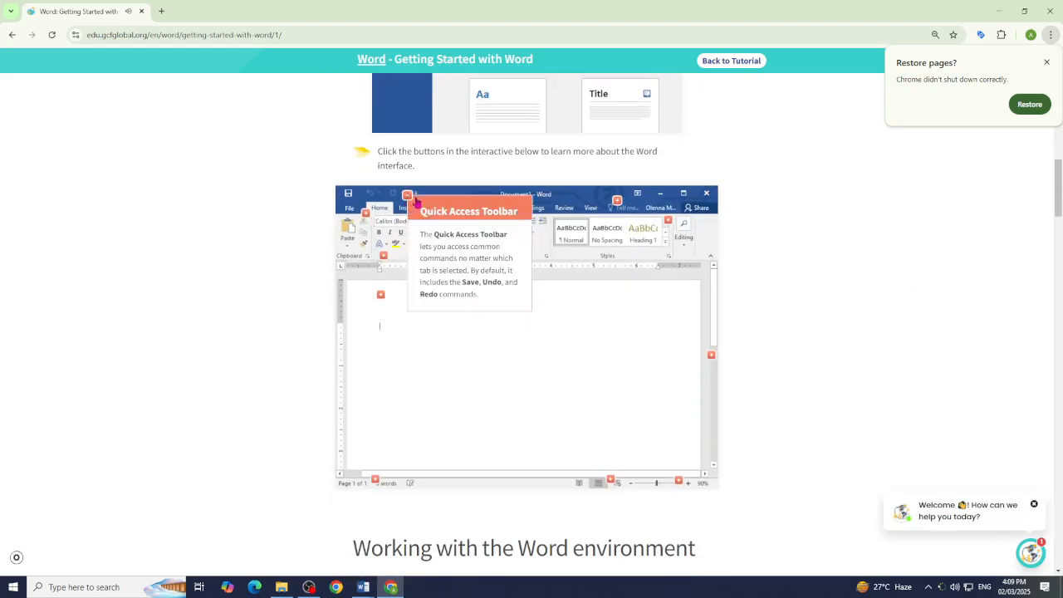
left_click(617, 201)
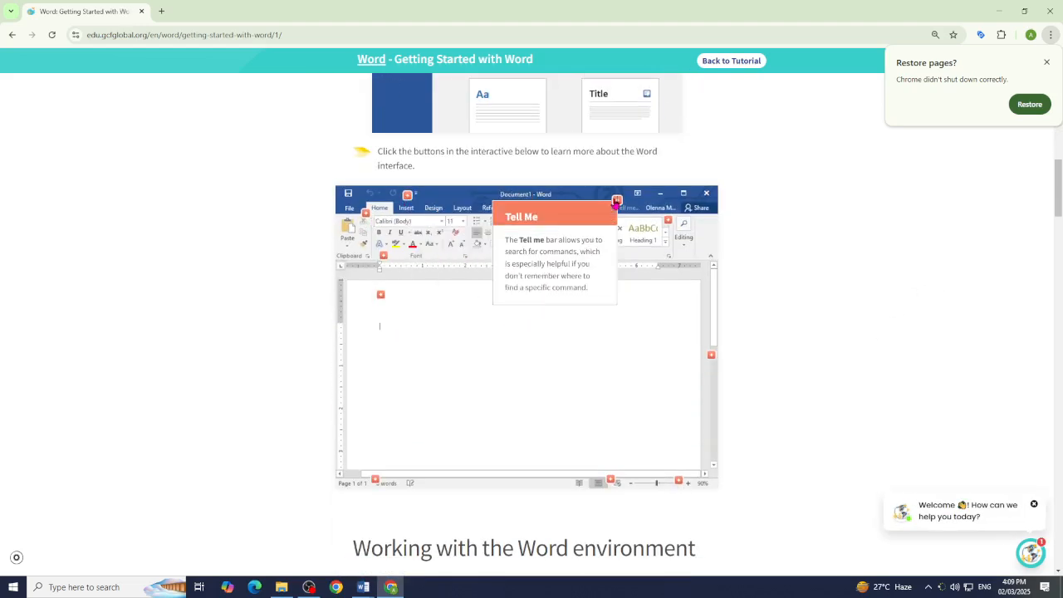
left_click(669, 222)
left_click(710, 355)
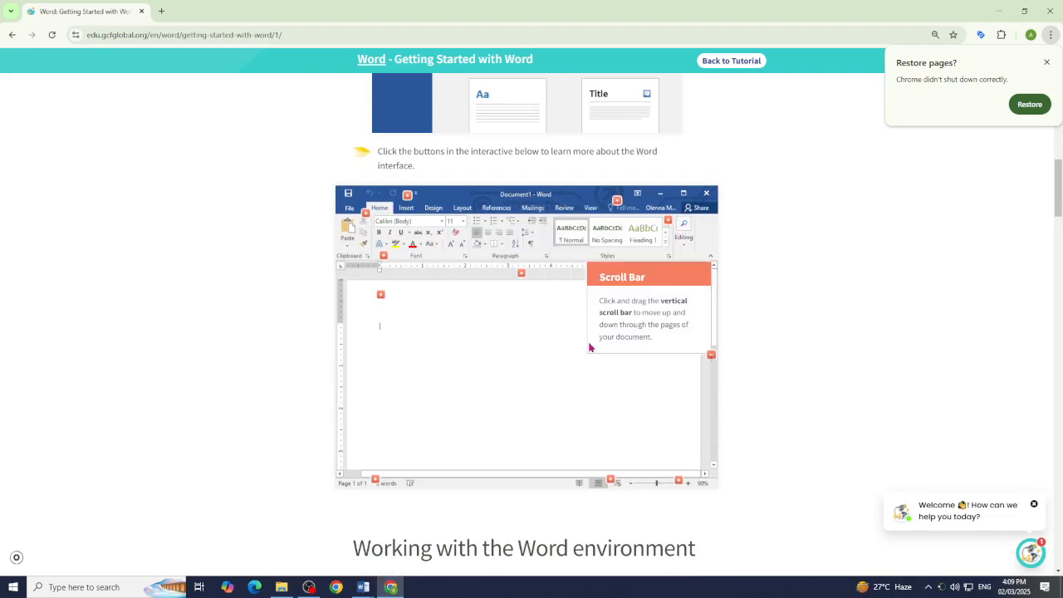
left_click(378, 296)
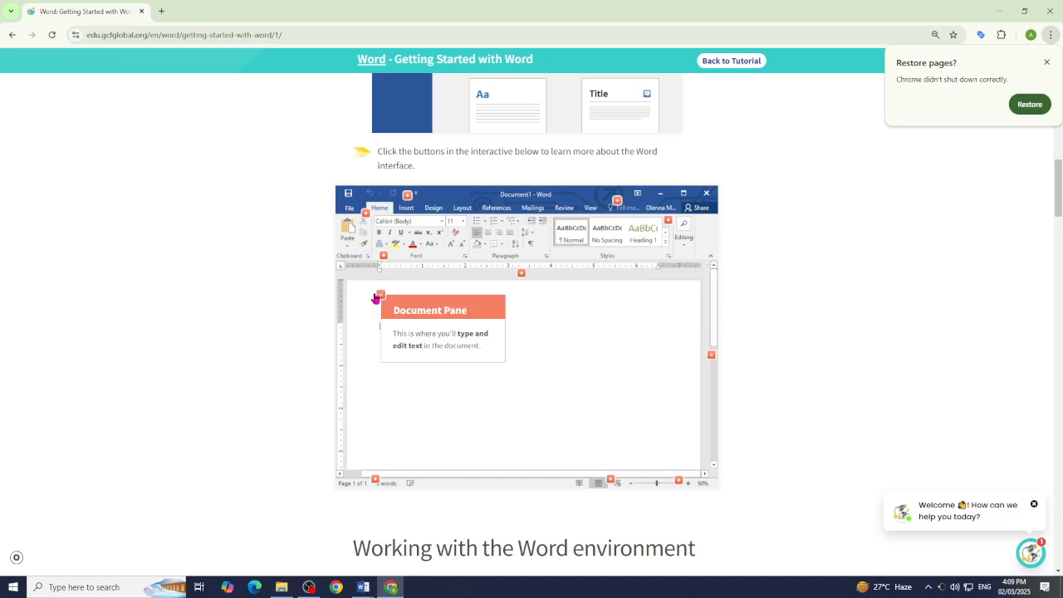
left_click(375, 480)
left_click(610, 481)
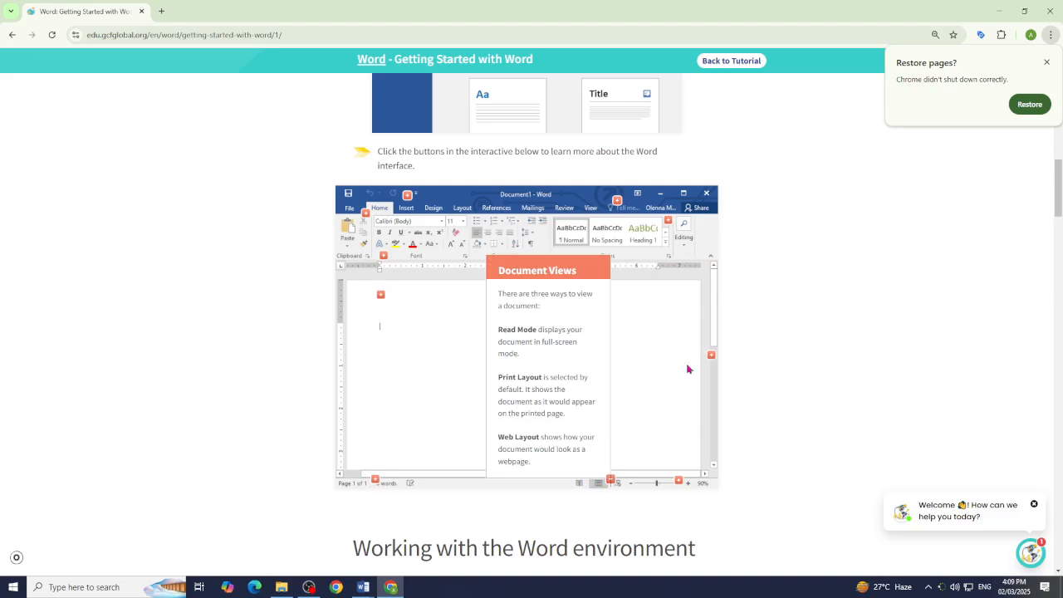
Step: Skim the rest of the lesson and review the Challenge tasks near its end
scroll(756, 408, "down", 3)
scroll(656, 355, "down", 15)
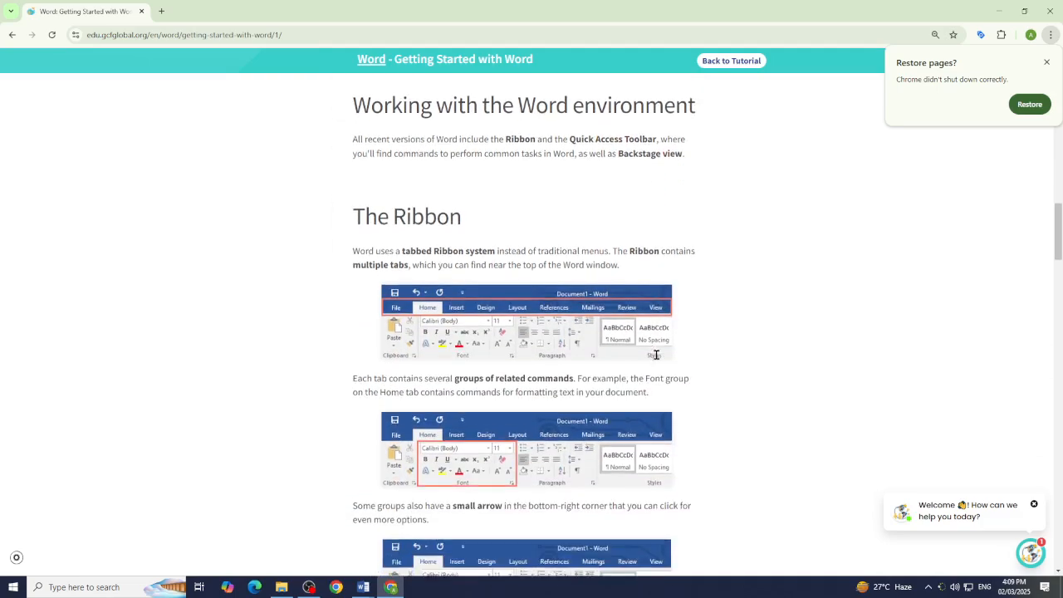
scroll(657, 359, "down", 20)
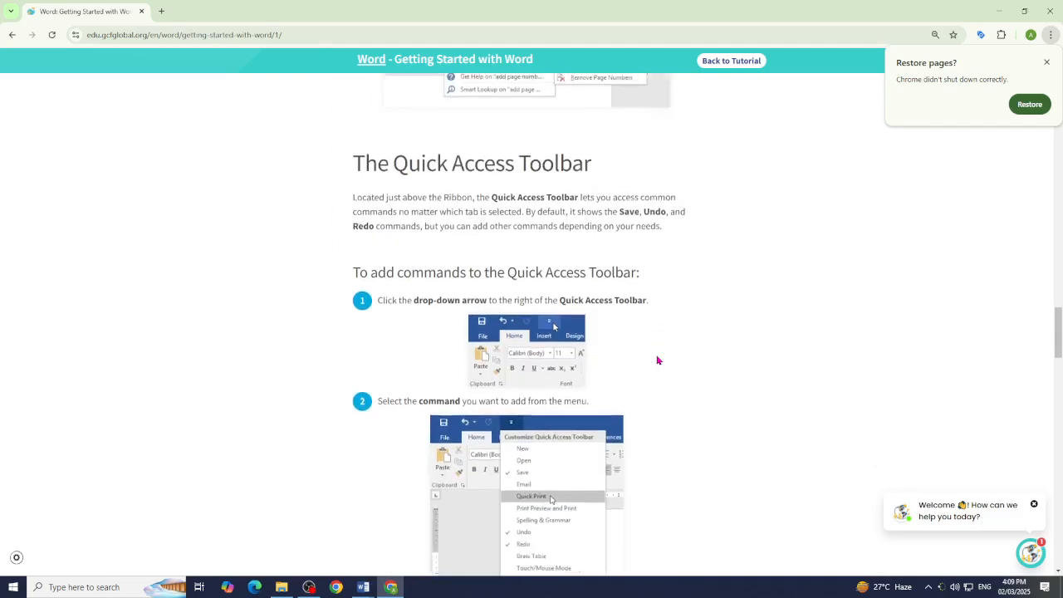
scroll(657, 360, "down", 15)
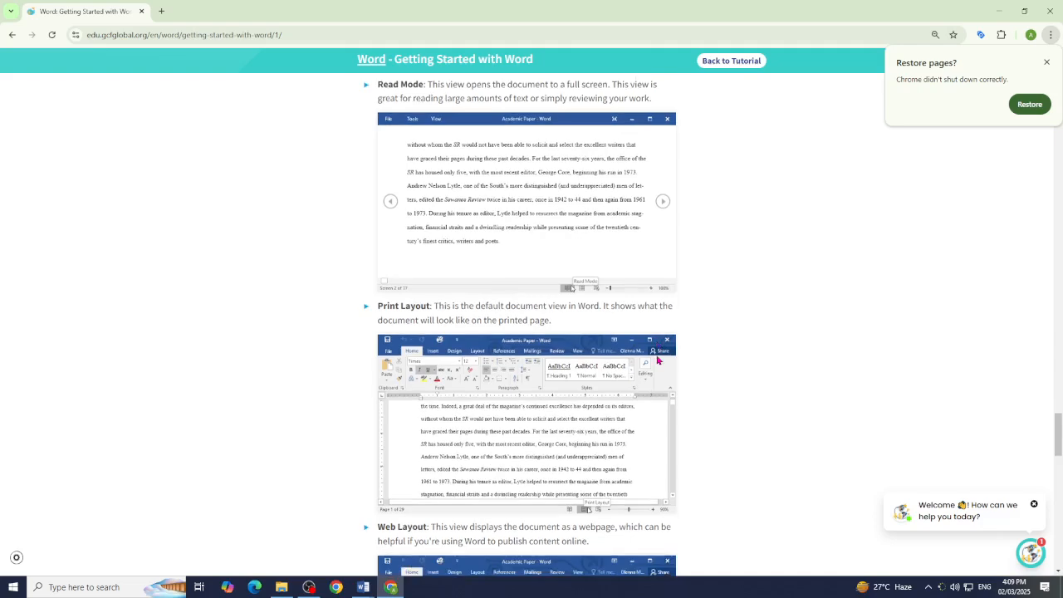
scroll(644, 357, "up", 1)
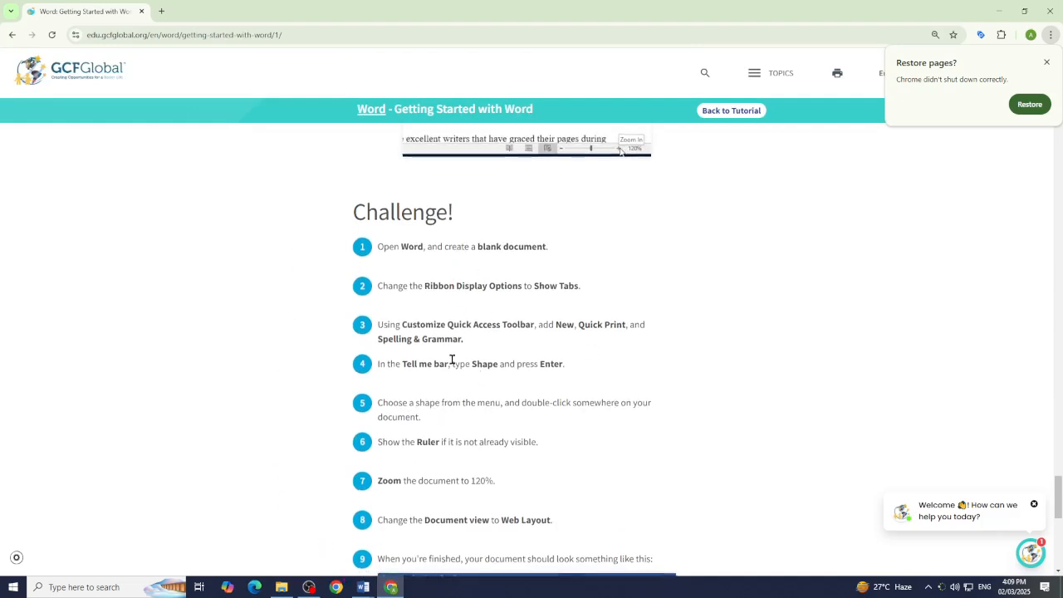
scroll(452, 358, "down", 2)
scroll(454, 371, "down", 2)
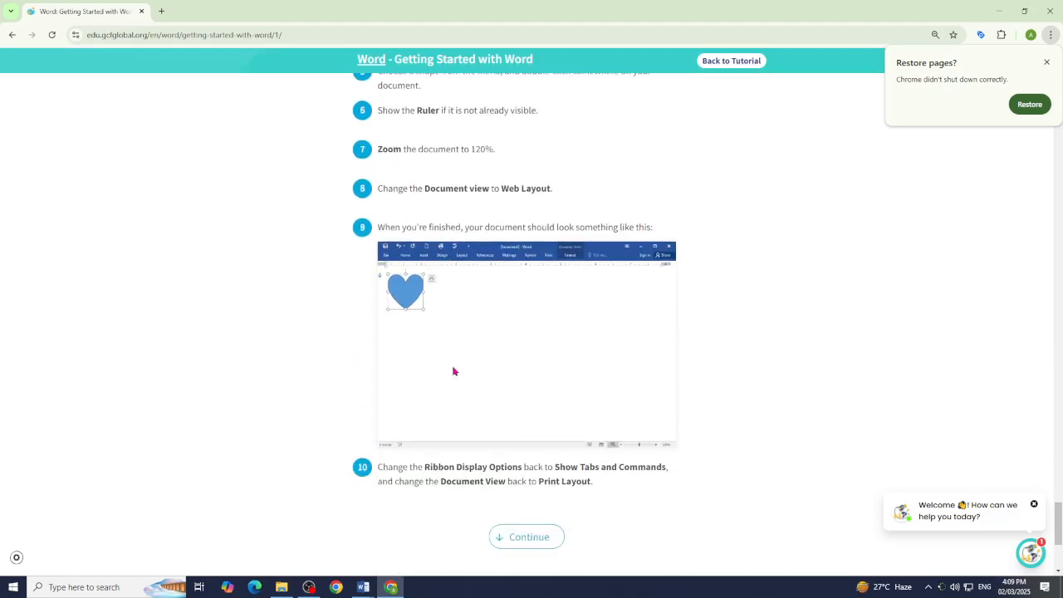
scroll(454, 371, "up", 3)
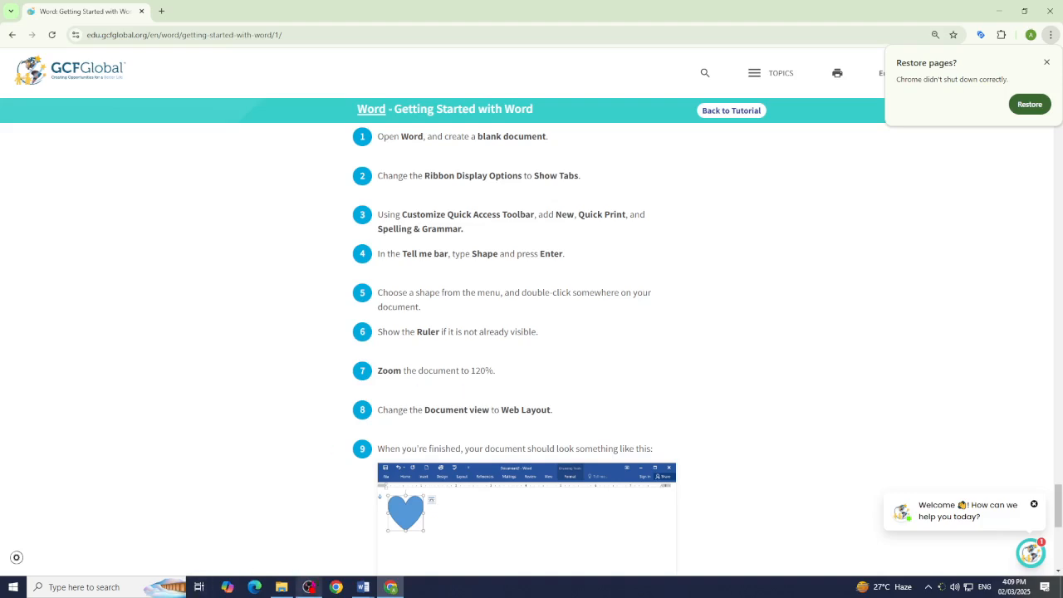
Step: Switch to Document2 in Word, search Tell Me for "shape", and try to place a rectangle on the blank page
mouse_move(364, 587)
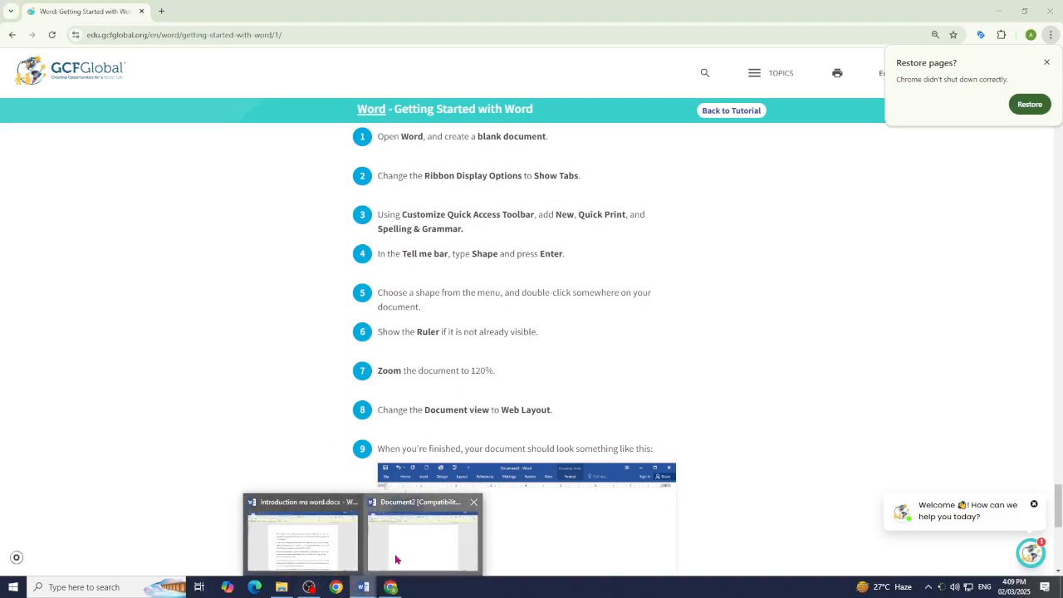
left_click(400, 552)
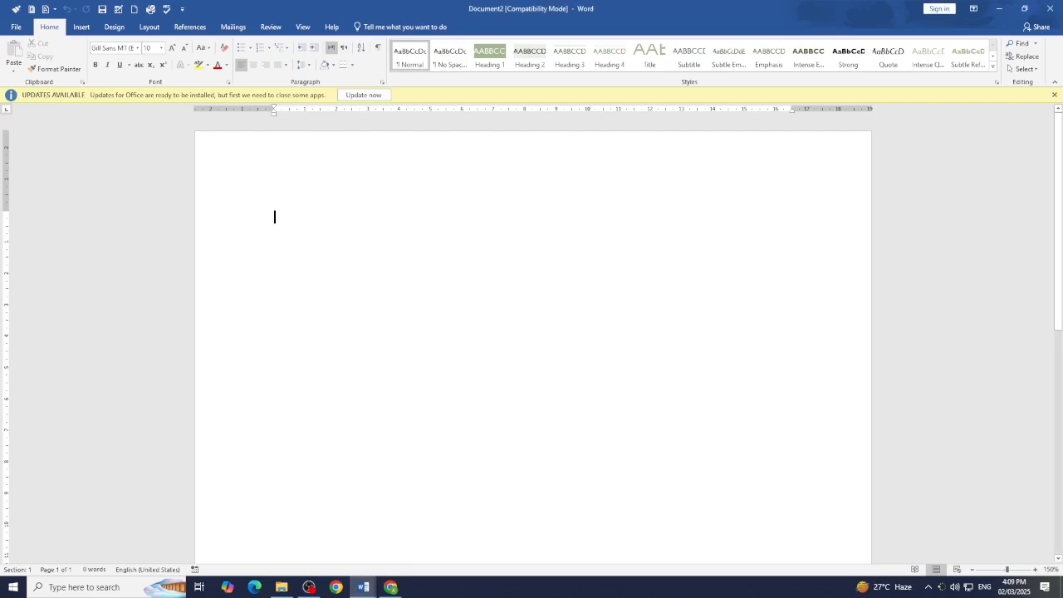
left_click(421, 28)
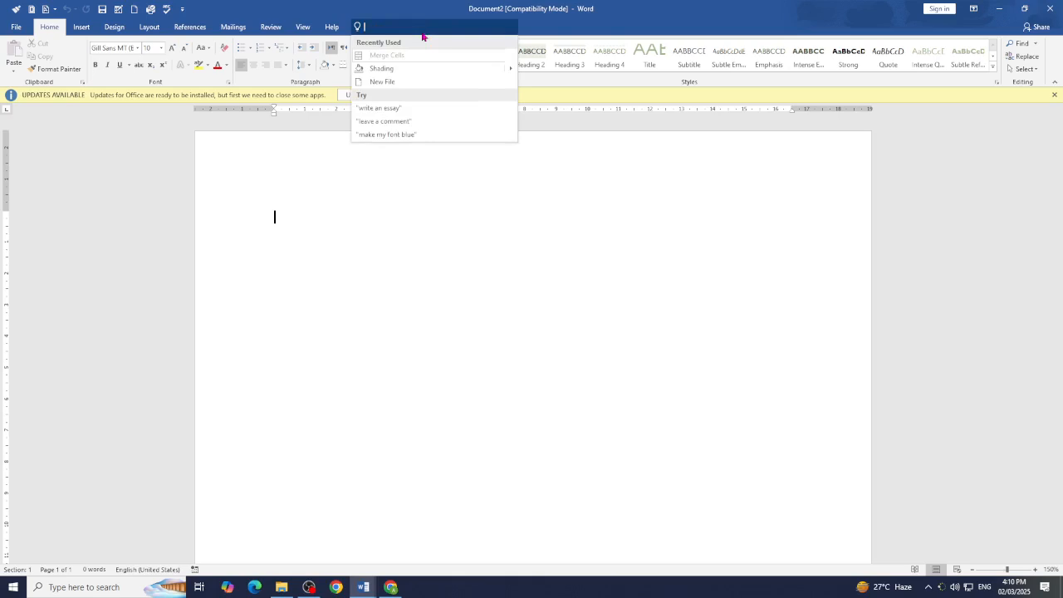
type("shape")
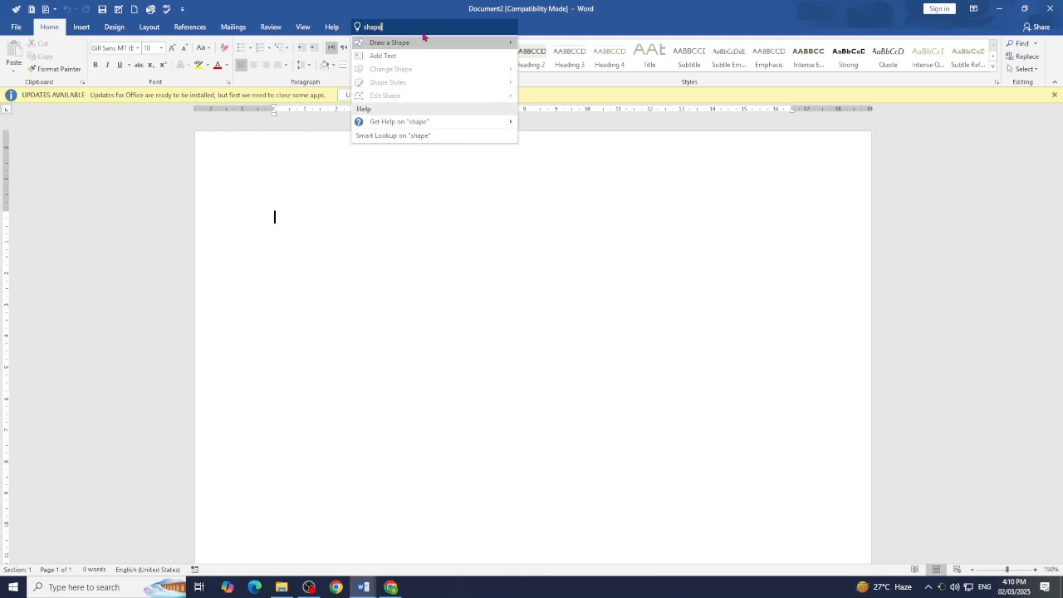
mouse_move(513, 48)
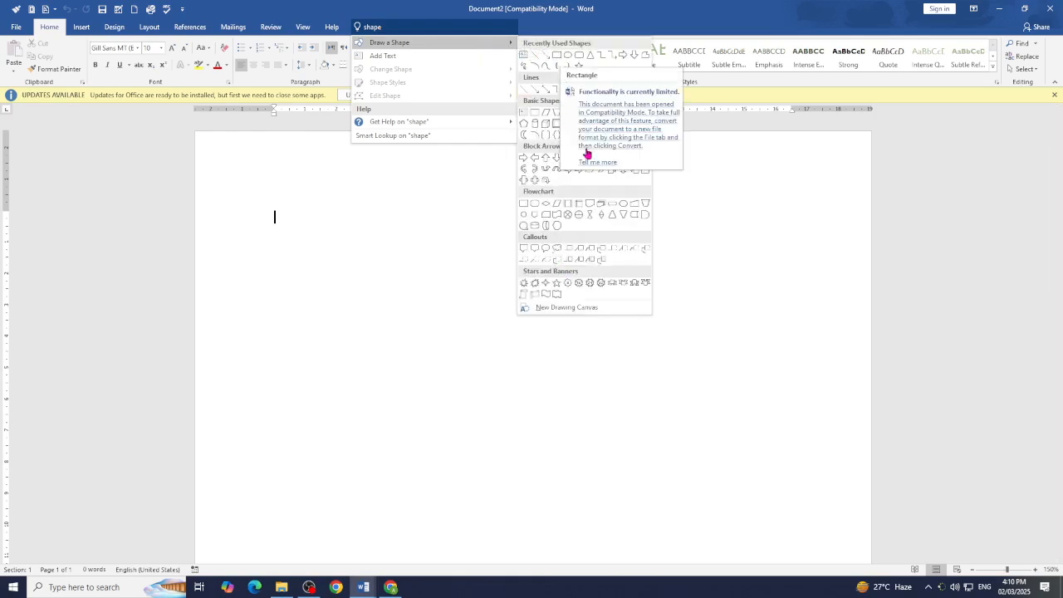
left_click(557, 54)
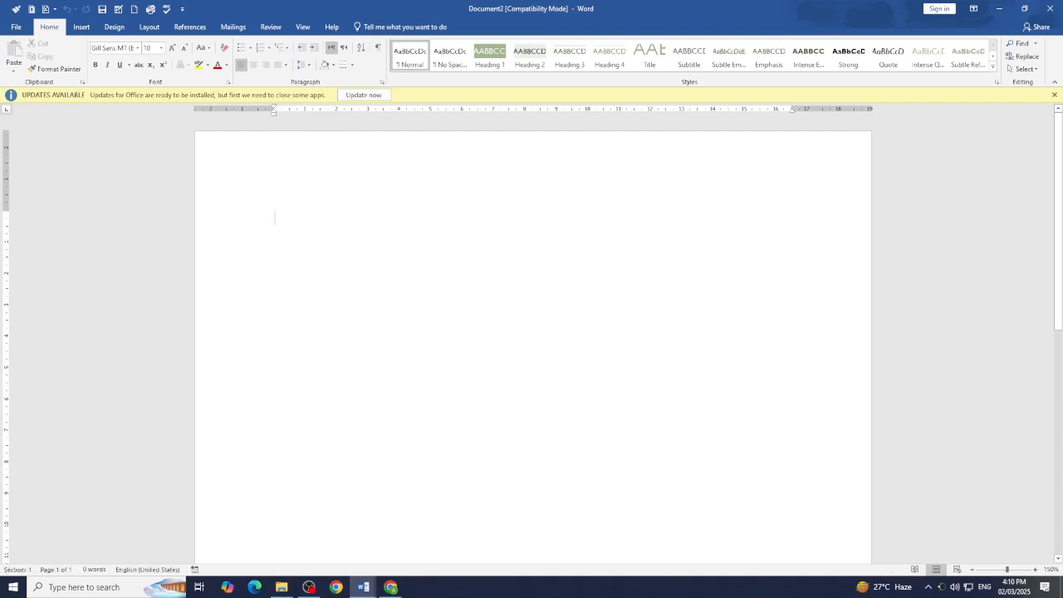
double_click(438, 249)
key("ctrl+z")
double_click(429, 319)
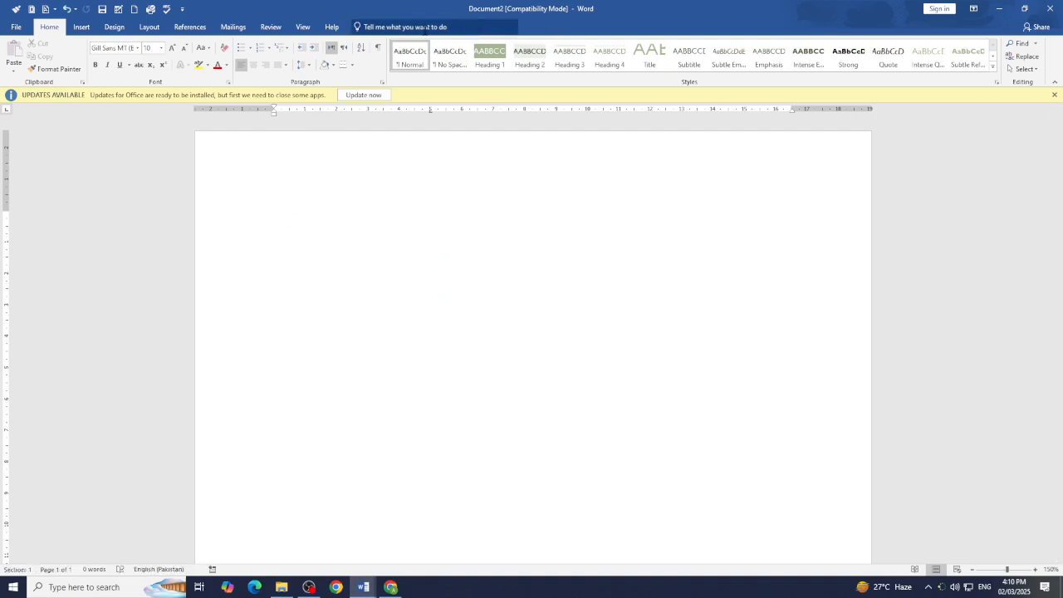
Step: Search Tell Me for "shap", choose the rectangle under Draw a Shape, and try to draw it mid-page
left_click(378, 27)
type("shap")
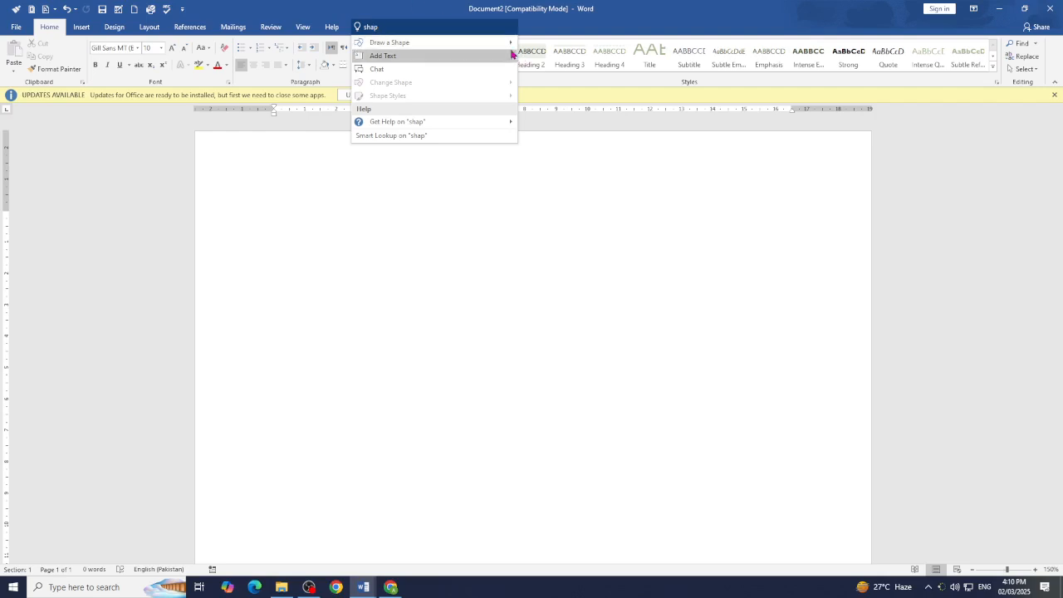
mouse_move(511, 44)
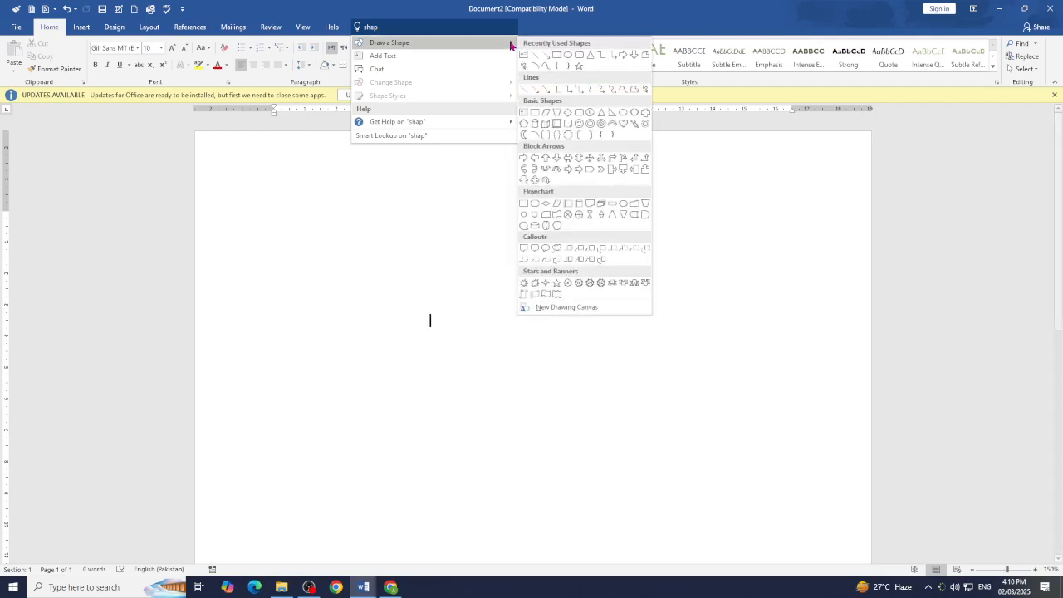
left_click(561, 56)
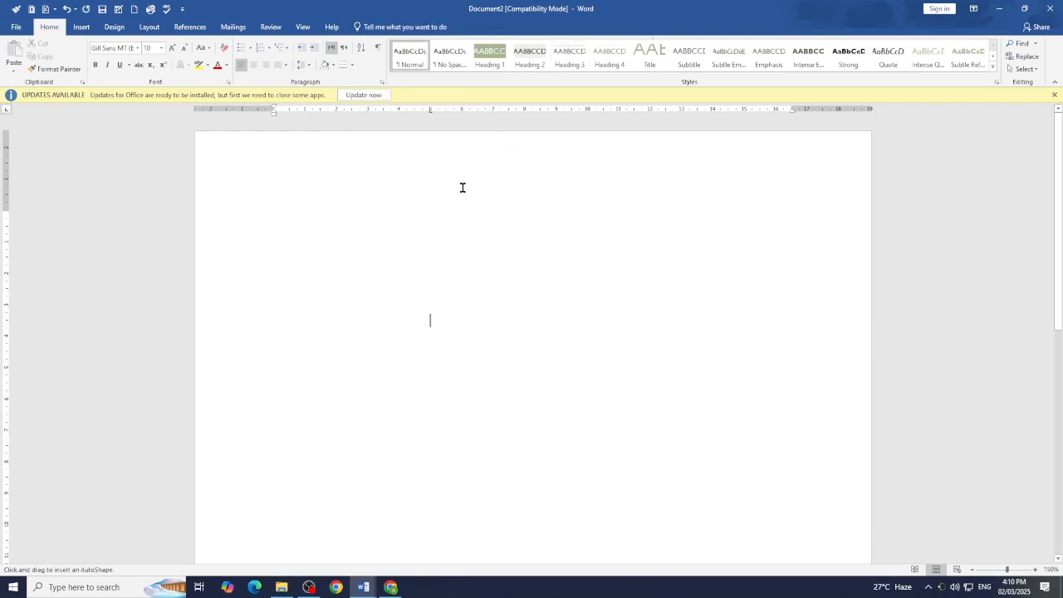
left_click_drag(450, 275, 551, 493)
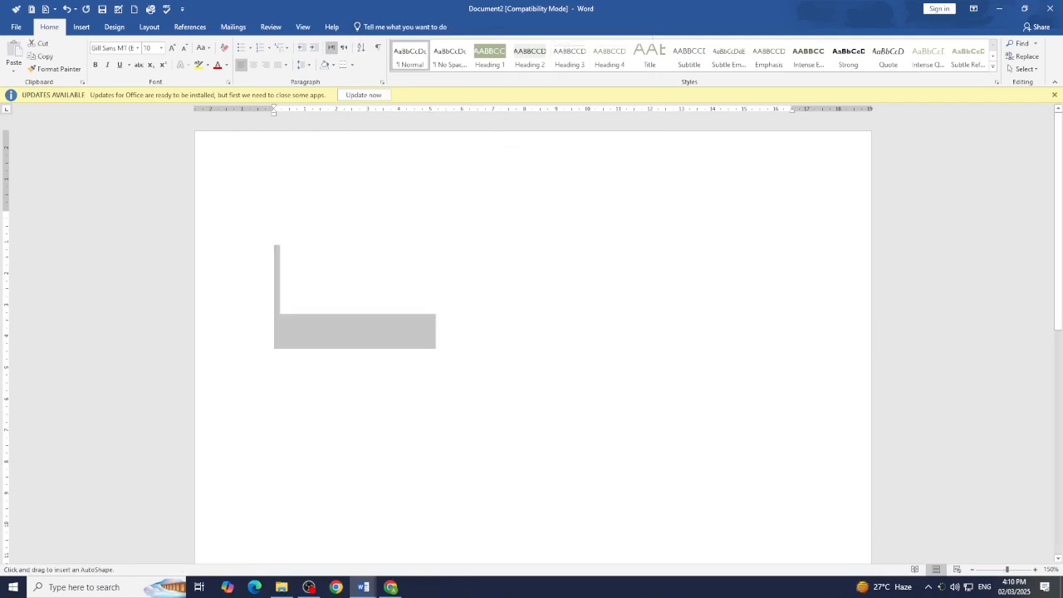
left_click(549, 486)
left_click(506, 295)
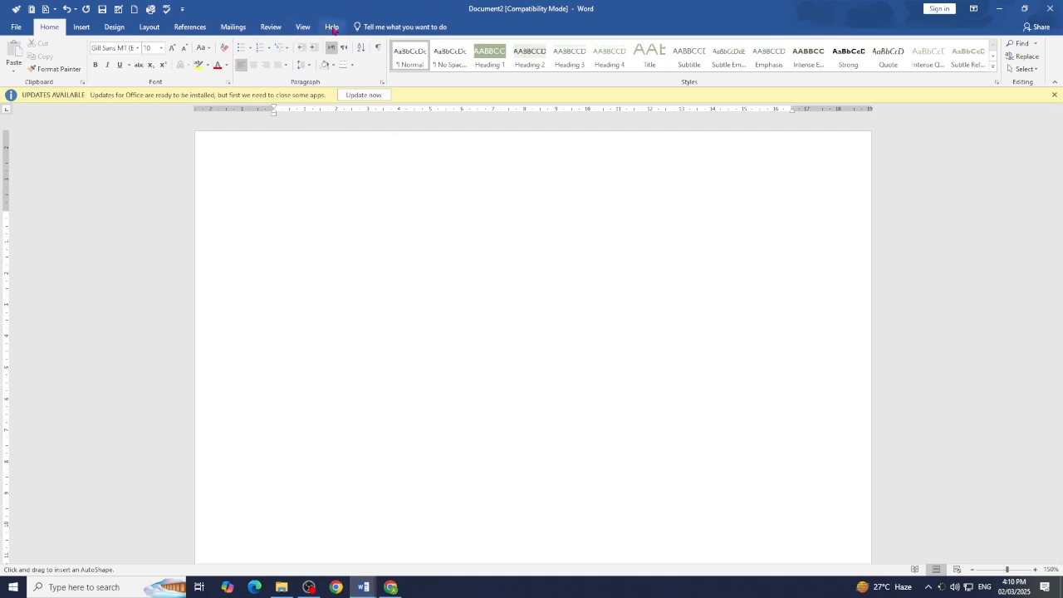
Step: Choose the oval from Tell Me's recently used Shapes command and try to draw it on the page
left_click(384, 28)
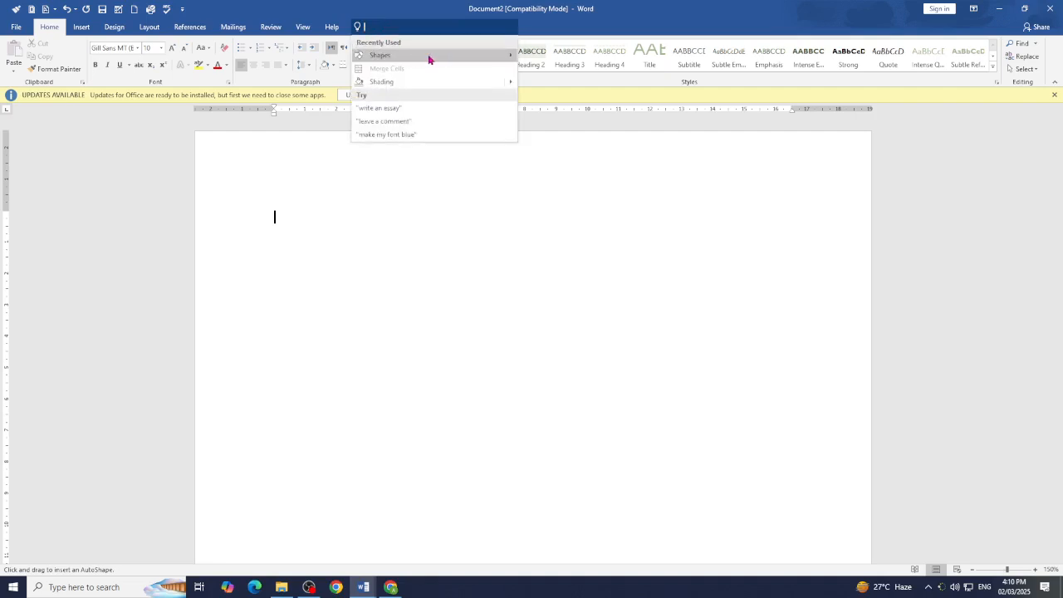
mouse_move(454, 59)
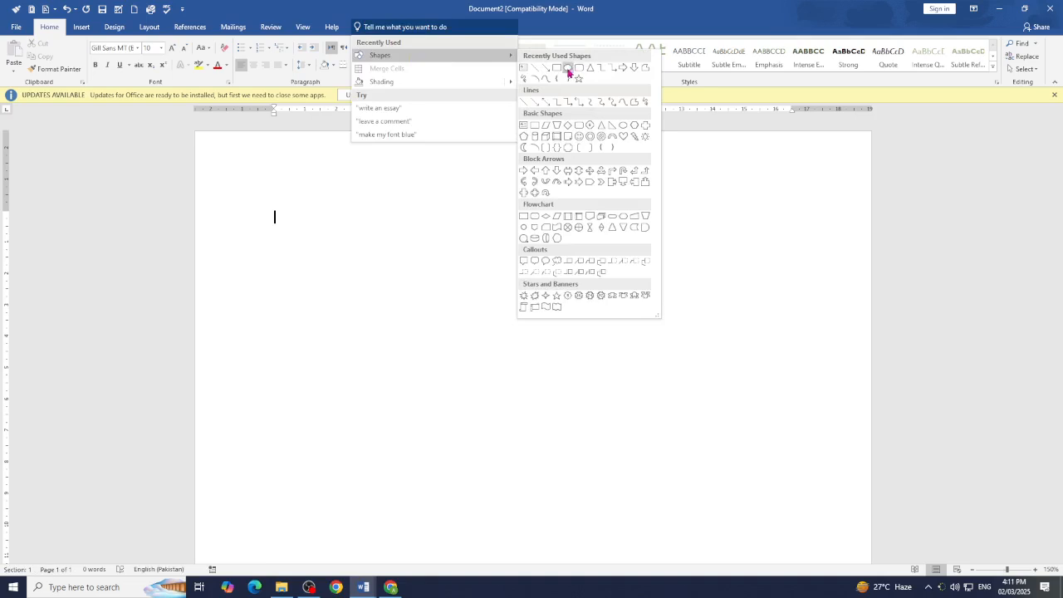
left_click(569, 72)
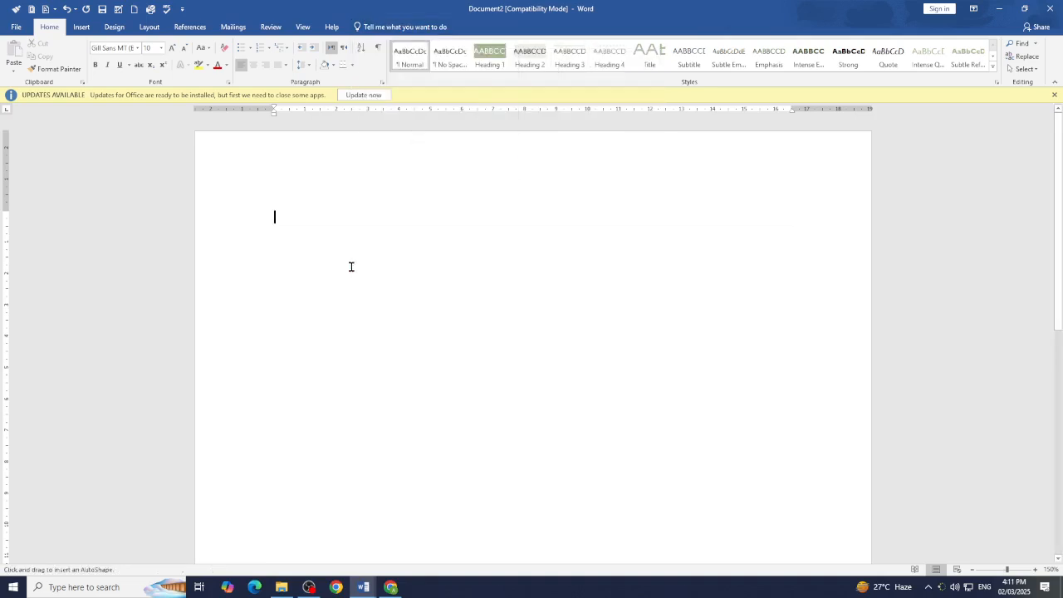
left_click_drag(362, 250, 385, 288)
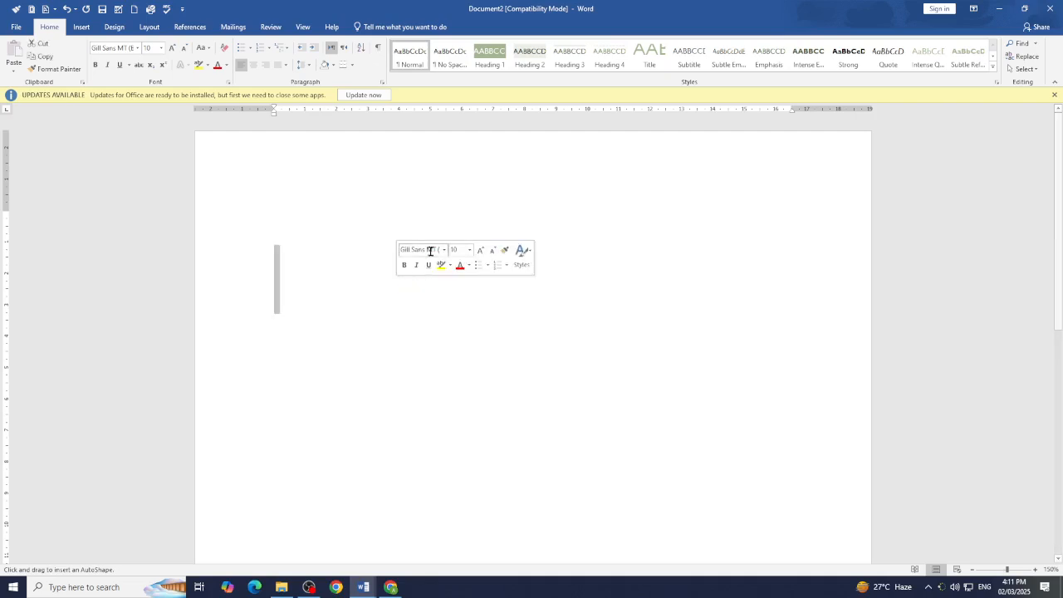
left_click(430, 252)
left_click(481, 196)
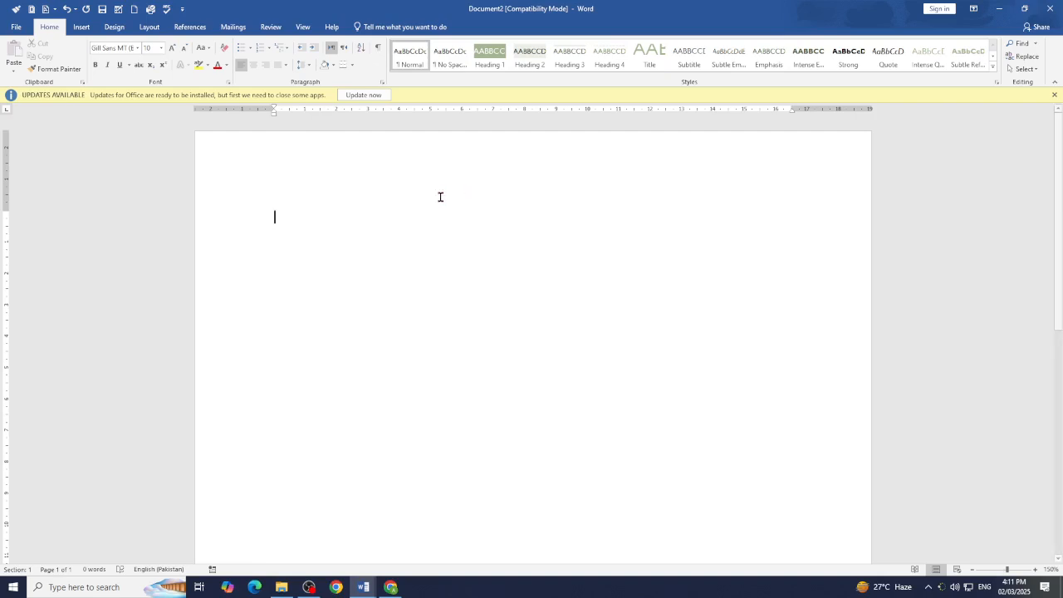
left_click(309, 587)
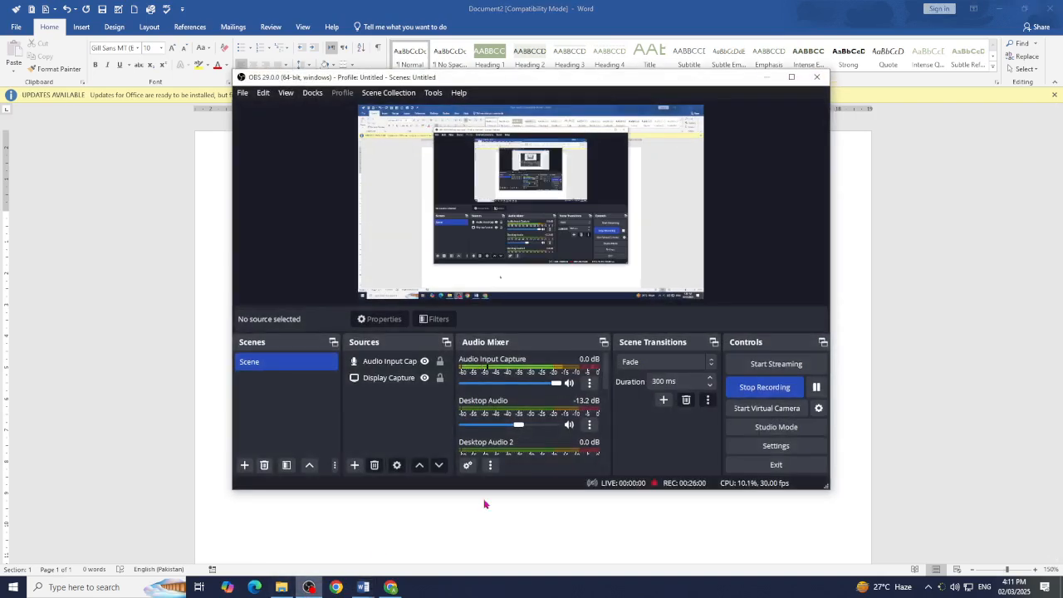